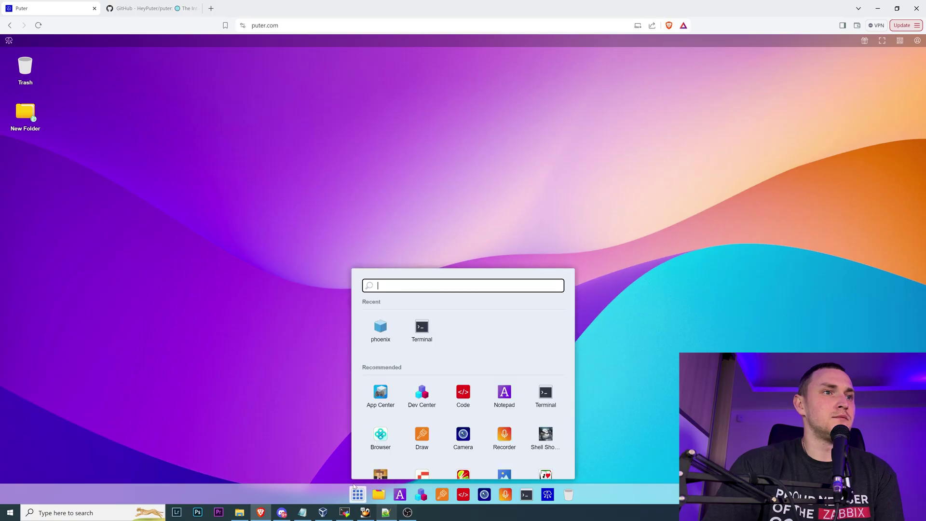
Open the Terminal app and list the home folder with ls
{"action": "scroll", "coordinate": [504, 415], "scroll_direction": "down", "scroll_amount": 3}
{"action": "scroll", "coordinate": [463, 367], "scroll_direction": "up", "scroll_amount": 5}
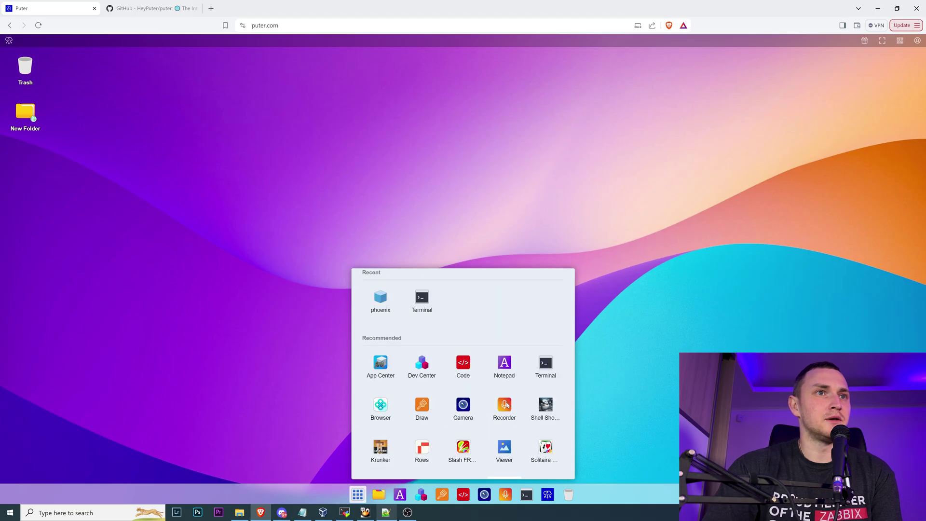
{"action": "left_click", "coordinate": [422, 327]}
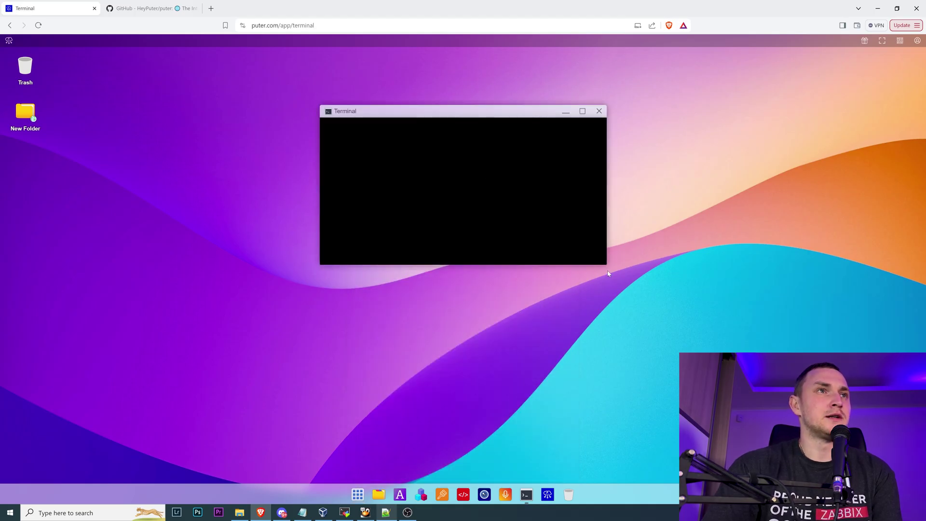
{"action": "type", "text": "ls"}
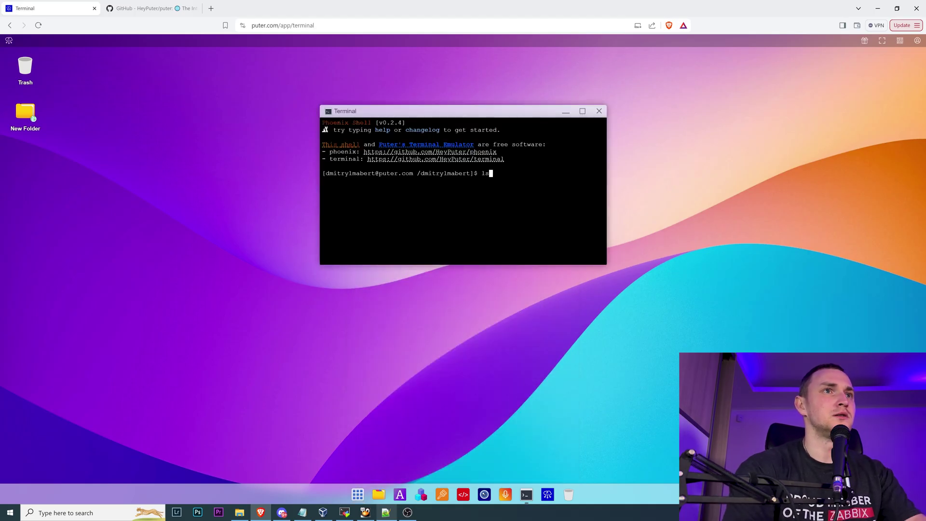
{"action": "key", "text": "Return"}
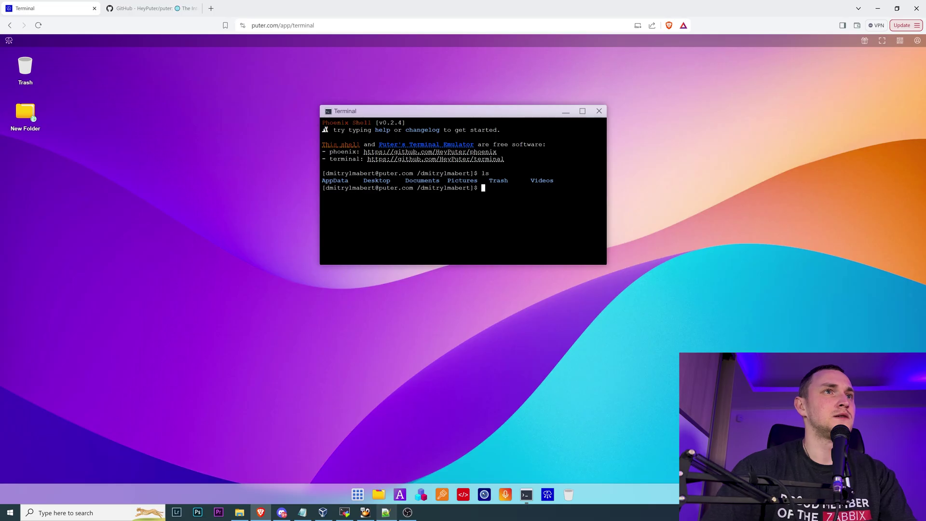
Highlight the prompt's path and user@host part, then run whoami
{"action": "left_click_drag", "start_coordinate": [431, 173], "coordinate": [473, 173]}
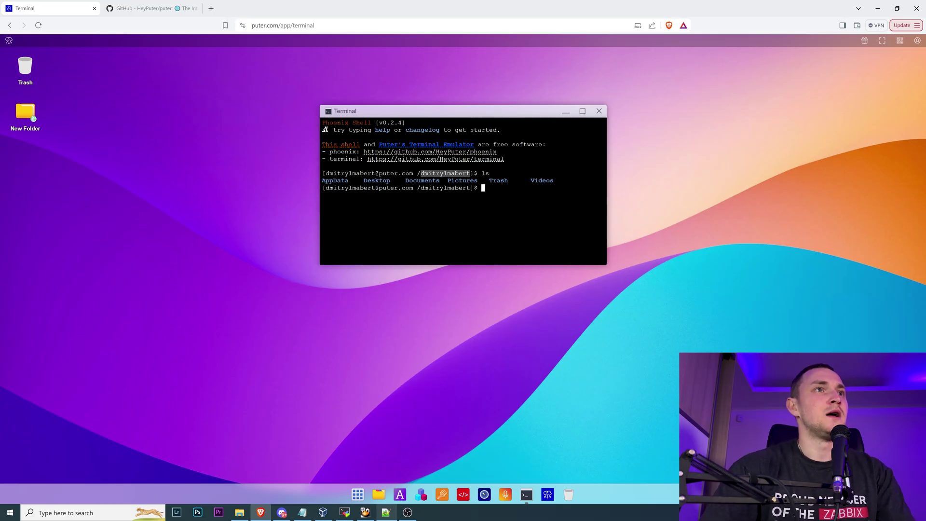
{"action": "left_click_drag", "start_coordinate": [333, 173], "coordinate": [416, 173]}
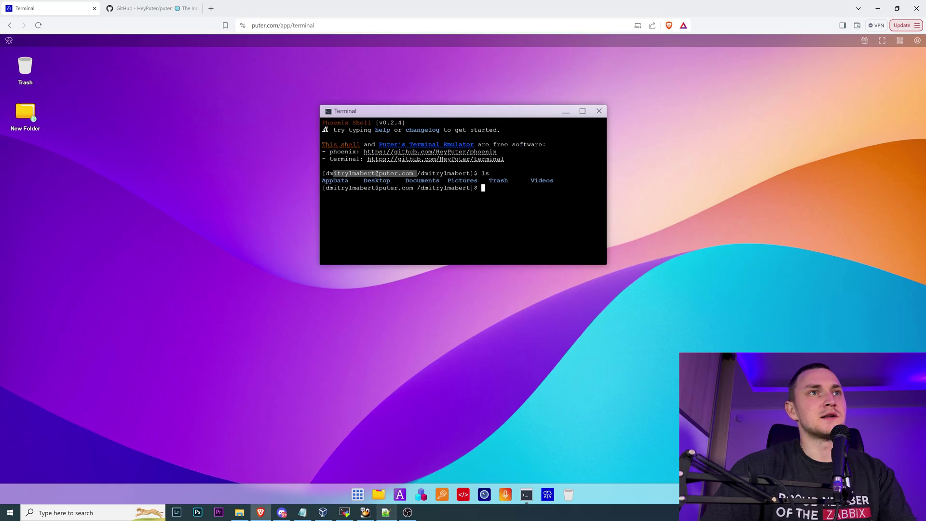
{"action": "type", "text": "whoami"}
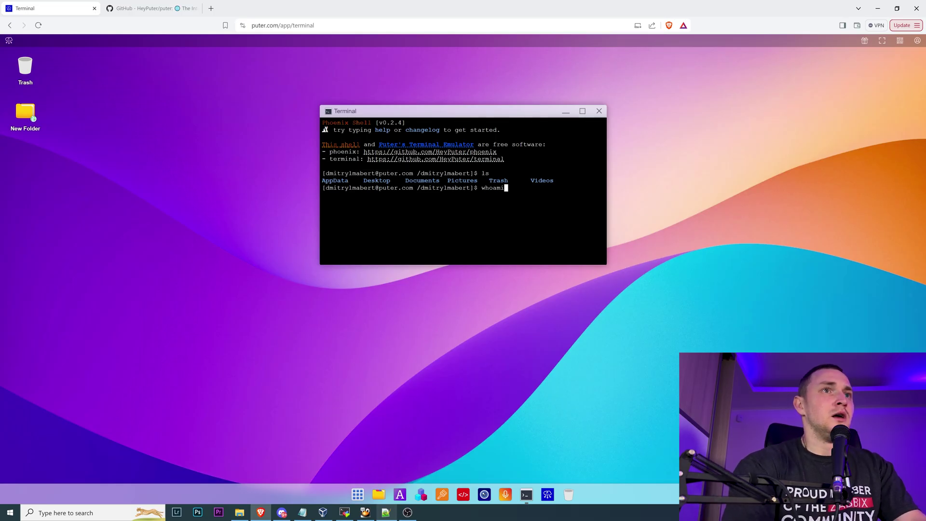
{"action": "key", "text": "Return"}
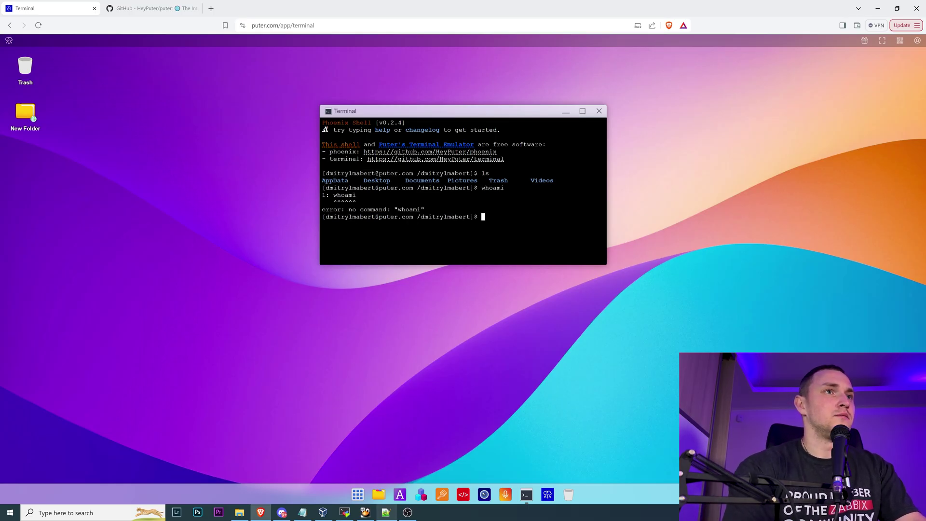
{"action": "key", "text": "Return"}
{"action": "key", "text": "Return"}
{"action": "key", "text": "Return"}
Run help and scroll its command list, then abort an unfinished 'cat /etc'
{"action": "type", "text": "help"}
{"action": "key", "text": "Return"}
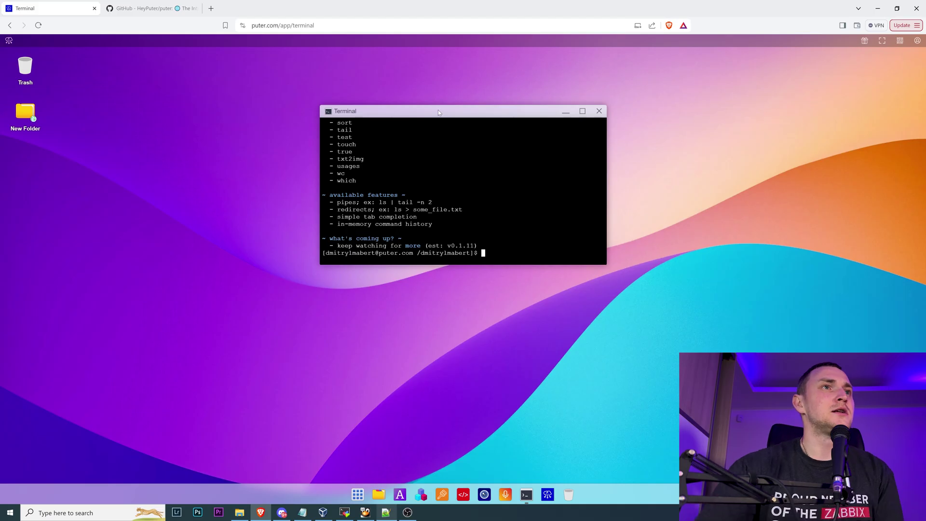
{"action": "scroll", "coordinate": [463, 191], "scroll_direction": "up", "scroll_amount": 5}
{"action": "scroll", "coordinate": [402, 189], "scroll_direction": "up", "scroll_amount": 2}
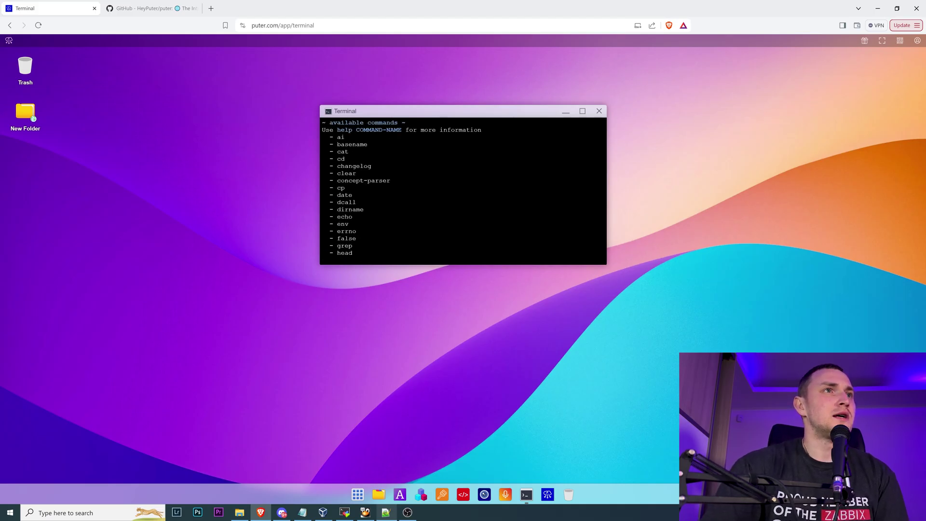
{"action": "scroll", "coordinate": [463, 191], "scroll_direction": "down", "scroll_amount": 7}
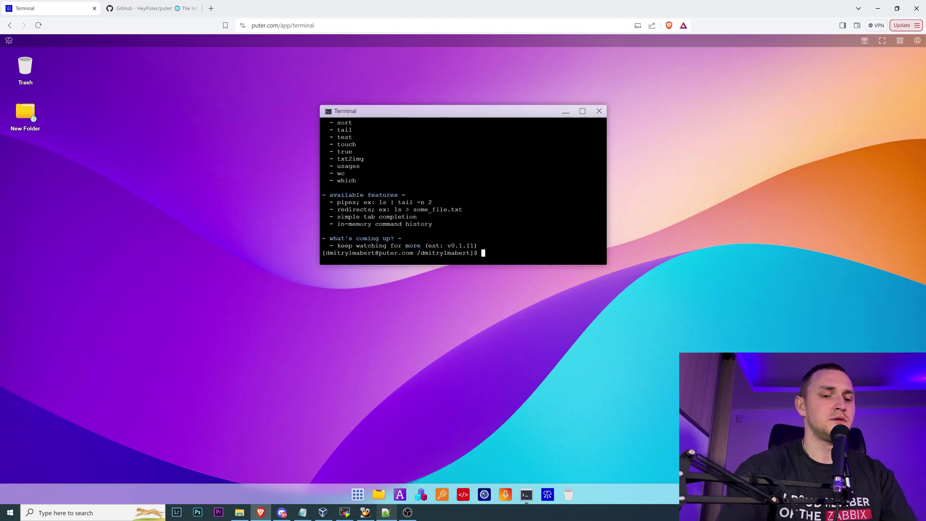
{"action": "type", "text": "cat /etc"}
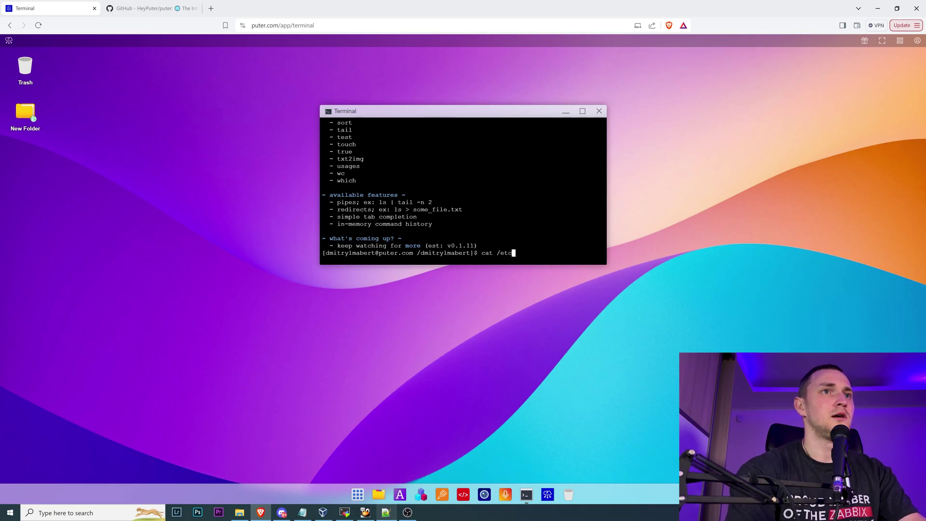
{"action": "key", "text": "ctrl+c"}
{"action": "key", "text": "ctrl+c"}
{"action": "key", "text": "ctrl+c"}
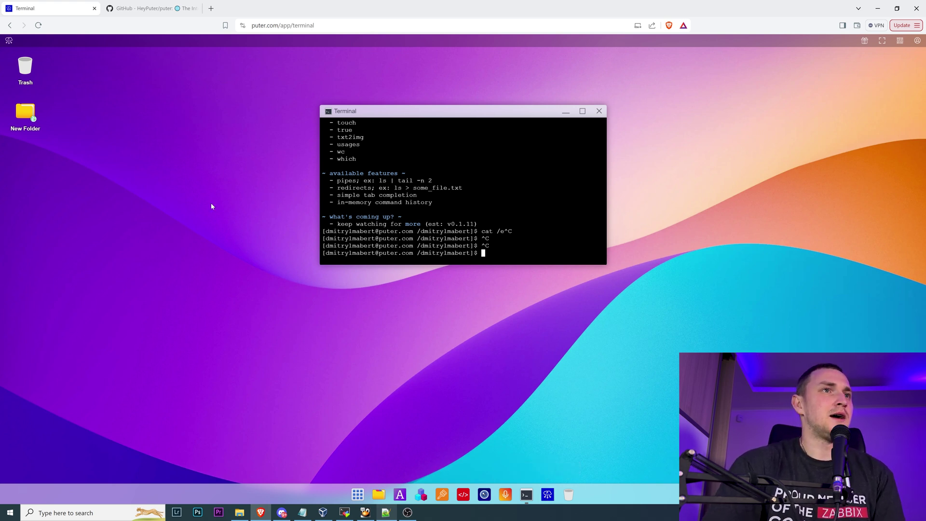
Add a desktop folder through New > New folder and name it MyWeb
{"action": "right_click", "coordinate": [124, 139]}
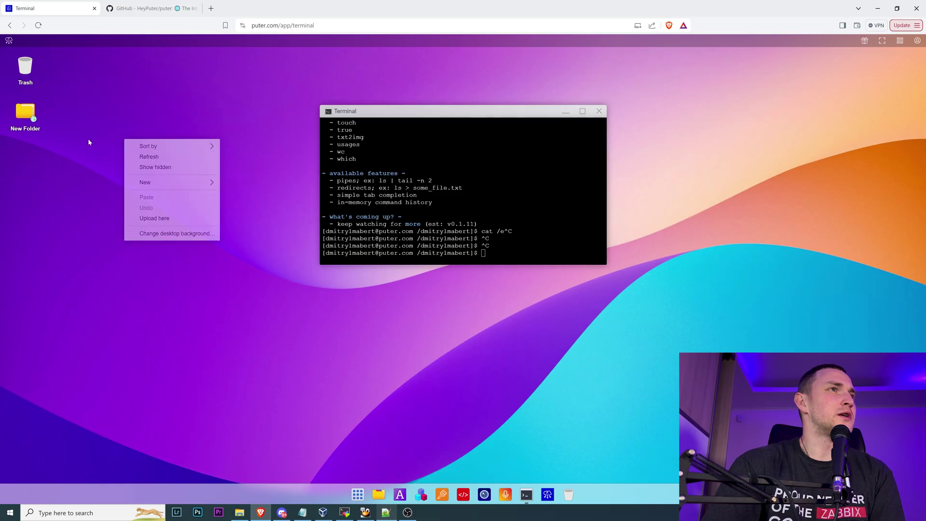
{"action": "left_click", "coordinate": [88, 142]}
{"action": "right_click", "coordinate": [133, 218]}
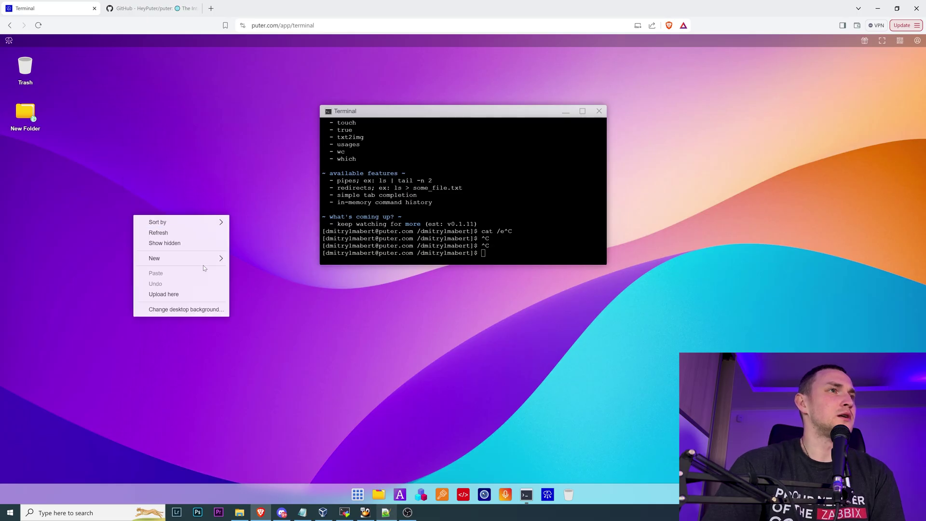
{"action": "mouse_move", "coordinate": [205, 259]}
{"action": "left_click", "coordinate": [295, 263]}
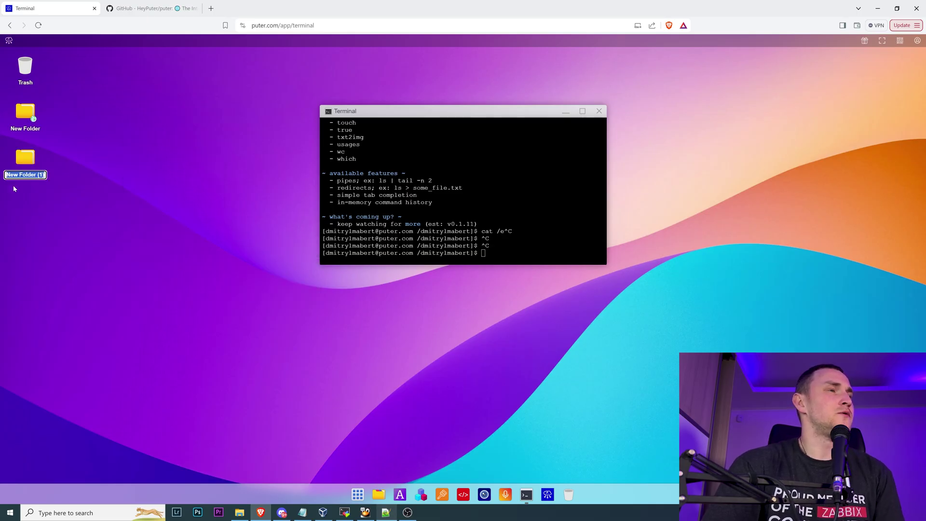
{"action": "type", "text": "M"}
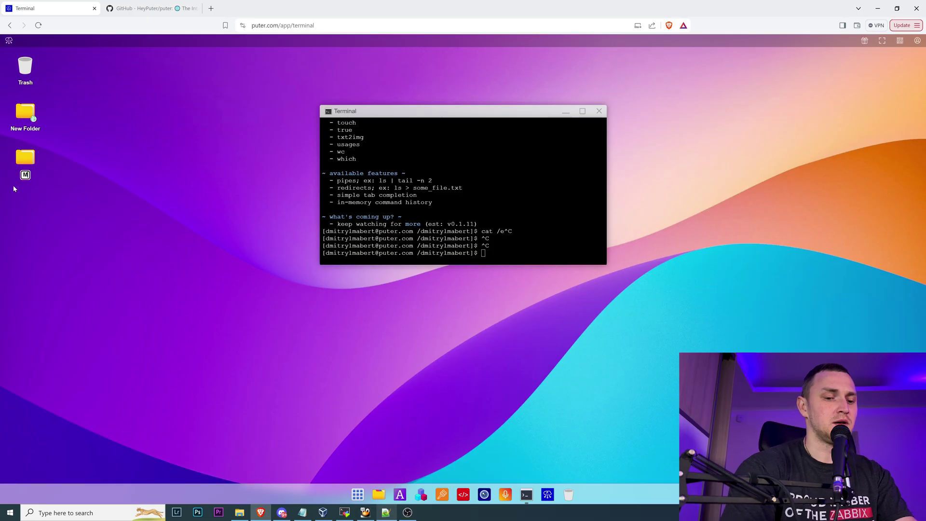
{"action": "type", "text": "yWeb"}
{"action": "key", "text": "Return"}
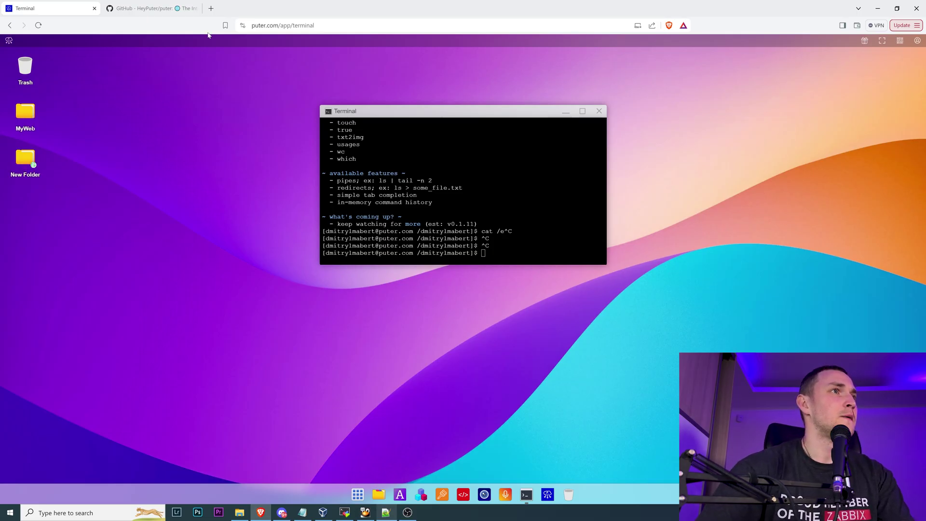
In a new tab, search 'sample html file' and browse the W3Schools HTML Examples page
{"action": "left_click", "coordinate": [213, 9]}
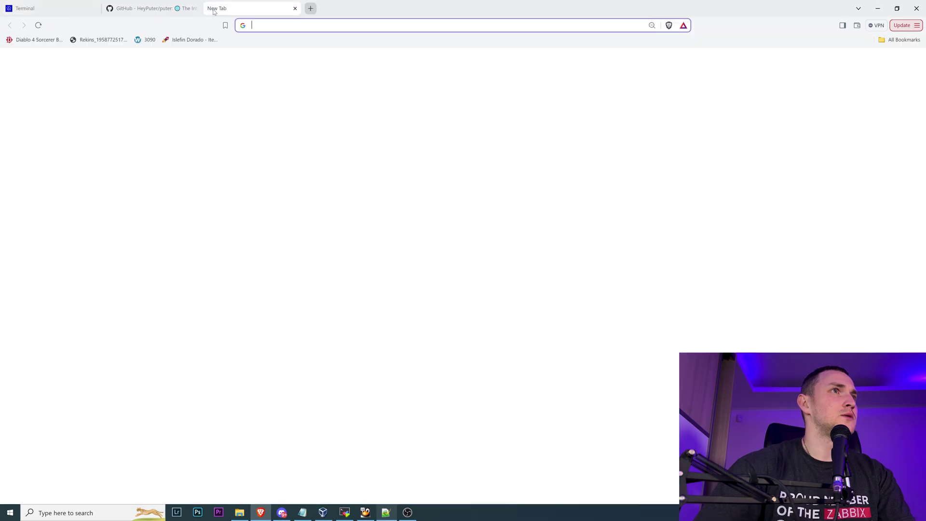
{"action": "type", "text": "sample ht"}
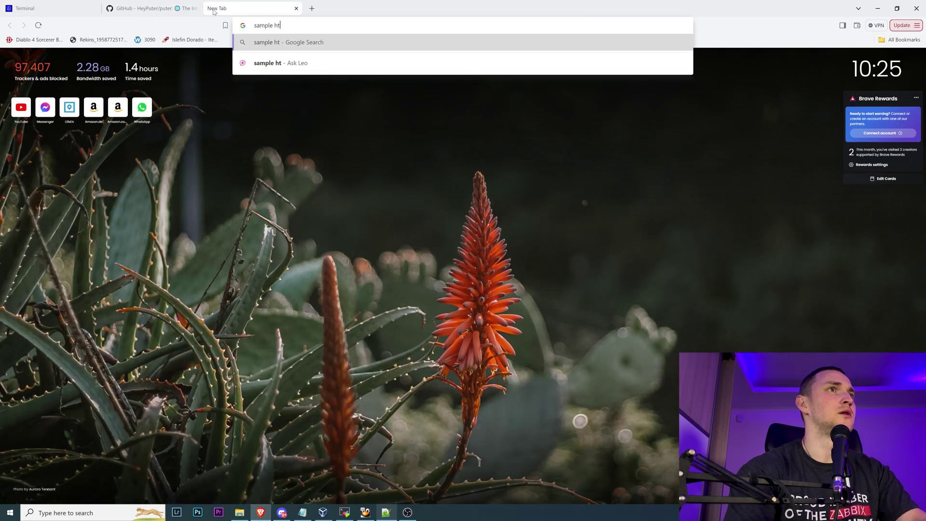
{"action": "type", "text": "ml file"}
{"action": "key", "text": "Return"}
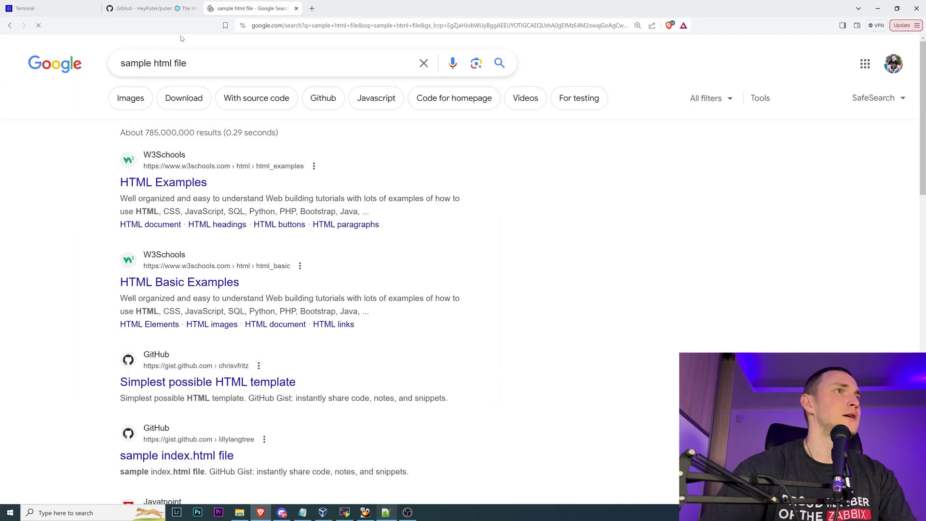
{"action": "left_click", "coordinate": [162, 190]}
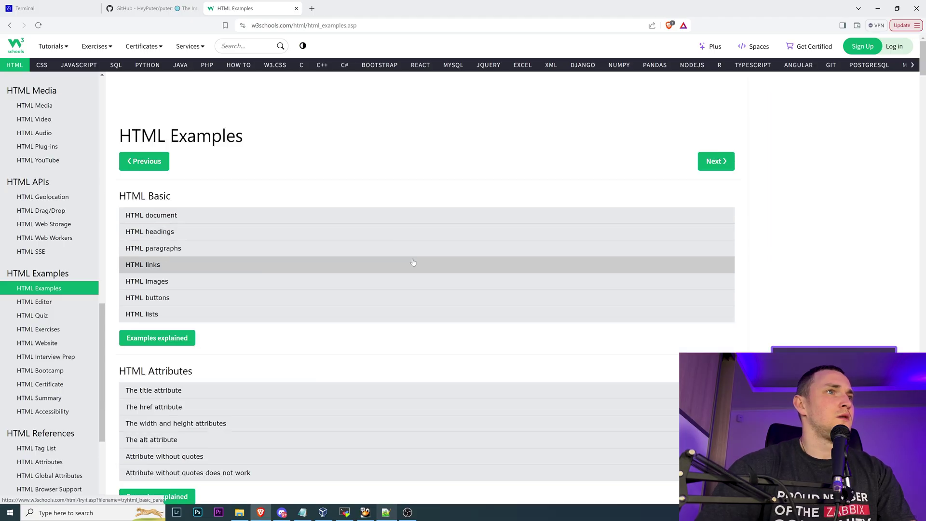
{"action": "scroll", "coordinate": [230, 233], "scroll_direction": "down", "scroll_amount": 5}
{"action": "scroll", "coordinate": [230, 233], "scroll_direction": "down", "scroll_amount": 20}
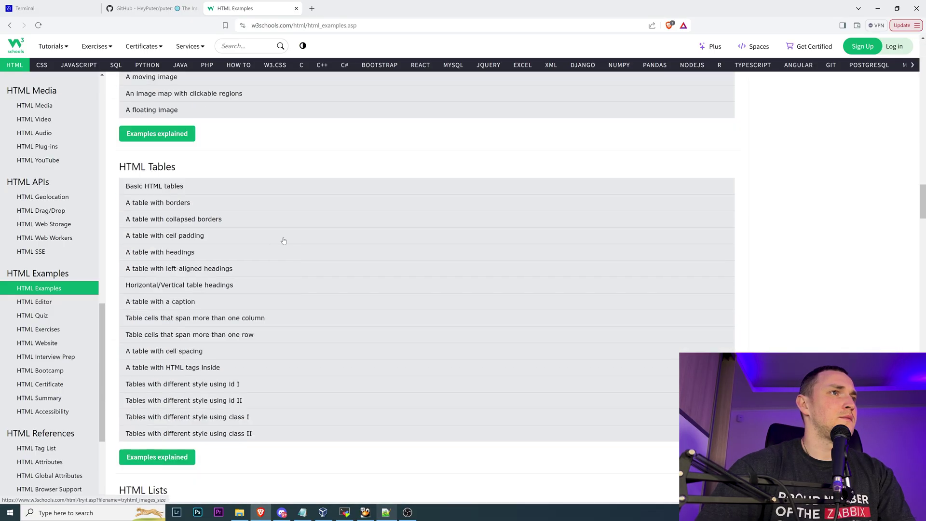
{"action": "scroll", "coordinate": [278, 240], "scroll_direction": "up", "scroll_amount": 8}
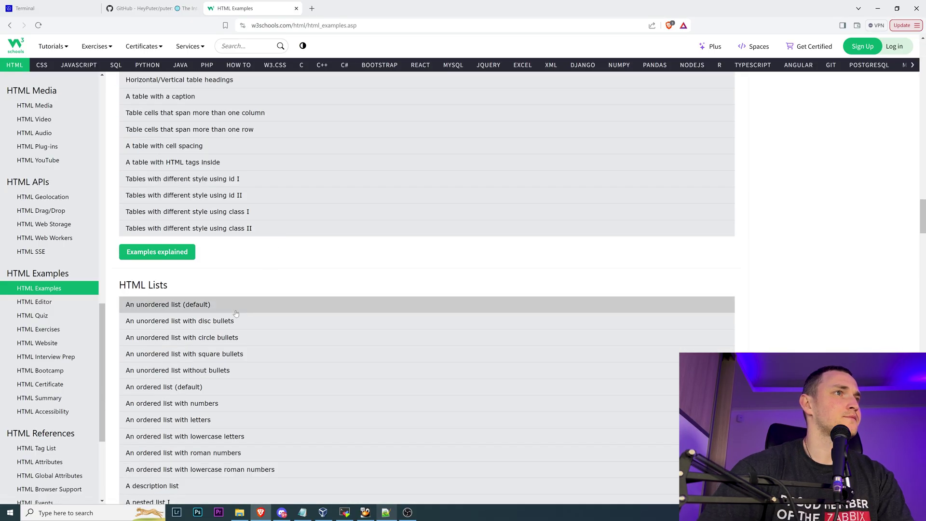
{"action": "scroll", "coordinate": [239, 290], "scroll_direction": "up", "scroll_amount": 4}
Search 'sample html index file', open the Simplest possible HTML template gist, and select its nine lines
{"action": "left_click", "coordinate": [271, 27]}
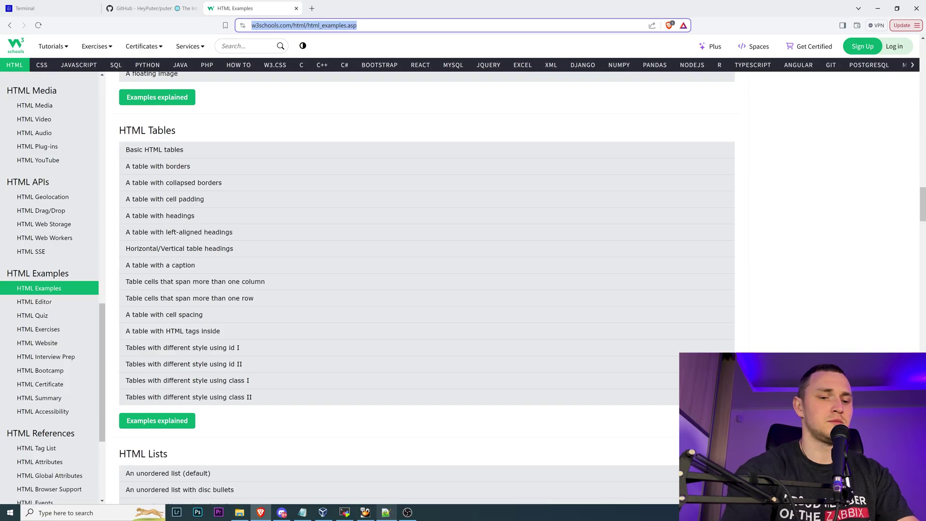
{"action": "type", "text": "sample html index fg"}
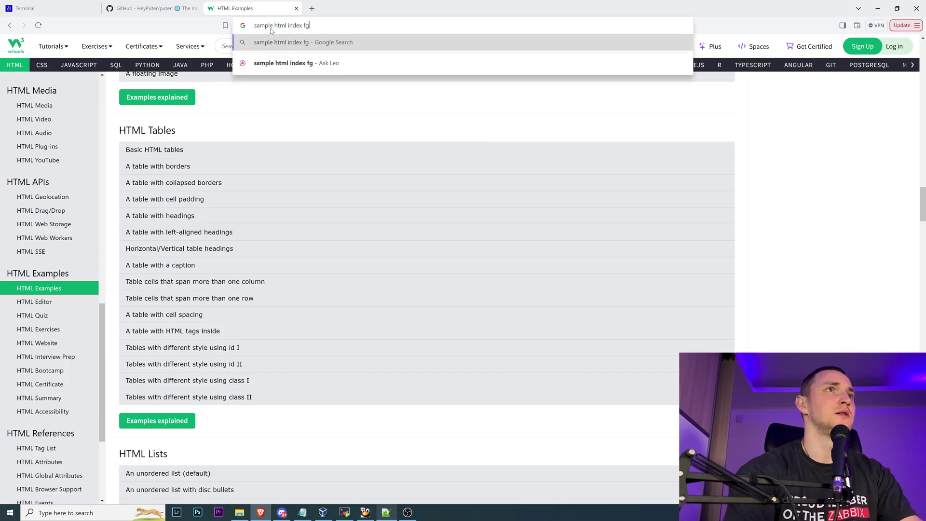
{"action": "key", "text": "BackSpace"}
{"action": "type", "text": "ile"}
{"action": "key", "text": "Return"}
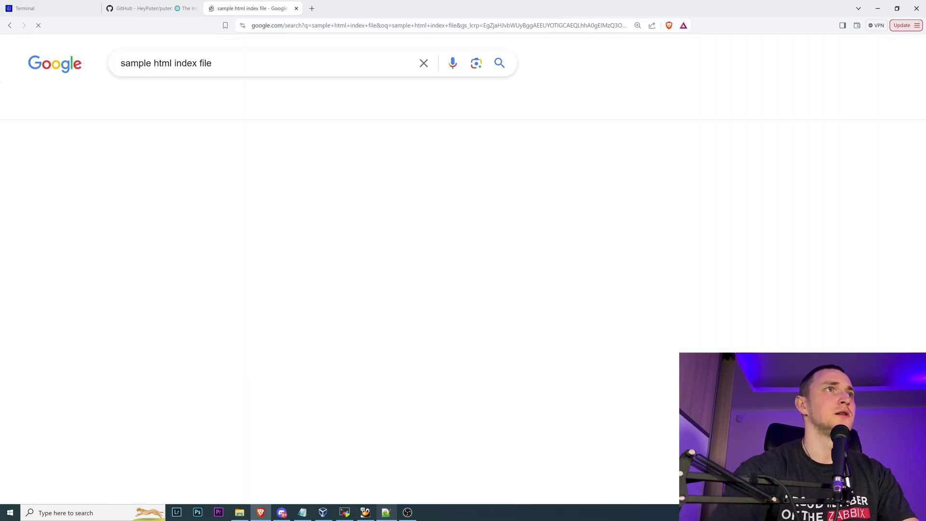
{"action": "left_click", "coordinate": [218, 186]}
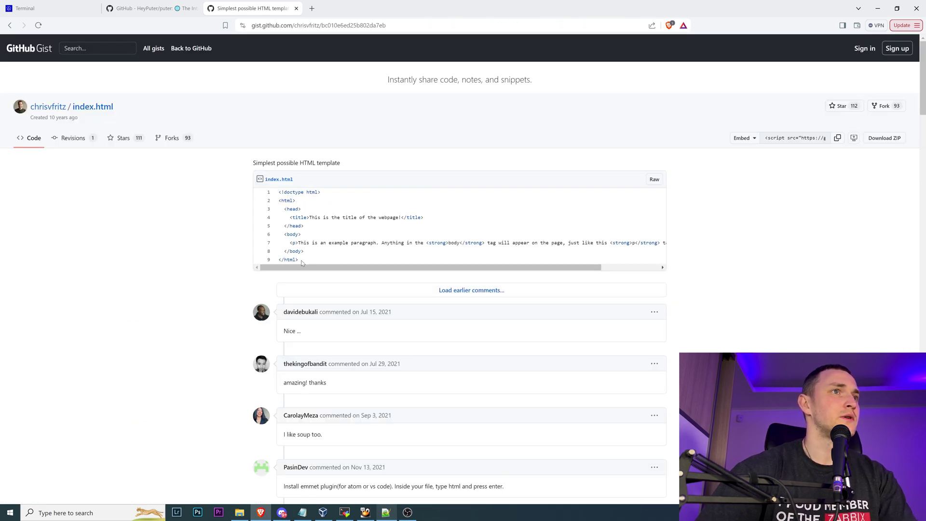
{"action": "left_click_drag", "start_coordinate": [303, 262], "coordinate": [278, 193]}
{"action": "key", "text": "ctrl+c"}
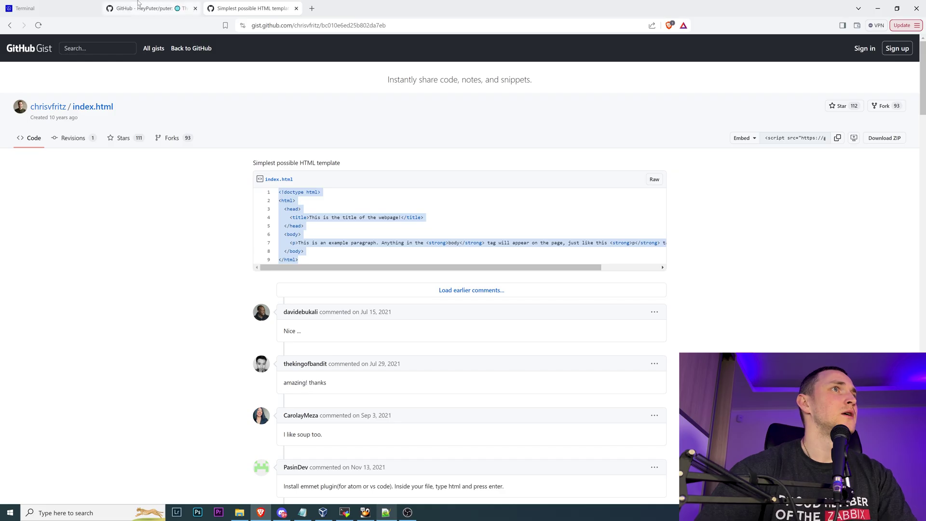
Back in Puter, create index.html inside MyWeb via New > HTML document and open it in Code
{"action": "left_click", "coordinate": [48, 8]}
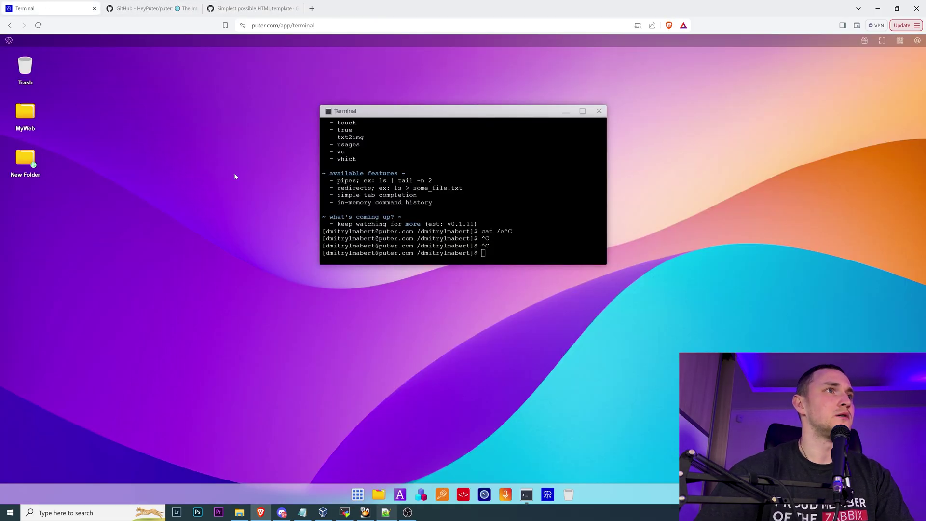
{"action": "double_click", "coordinate": [24, 123]}
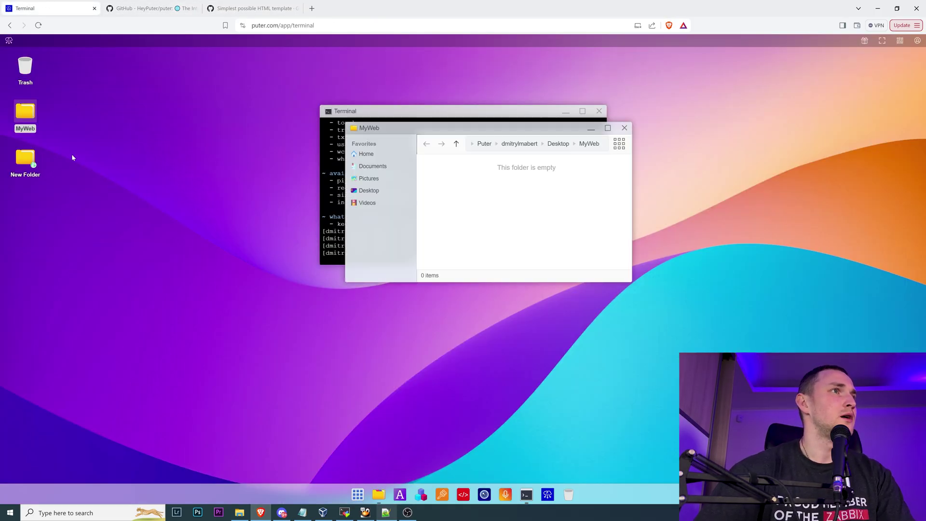
{"action": "right_click", "coordinate": [486, 212]}
{"action": "mouse_move", "coordinate": [555, 254]}
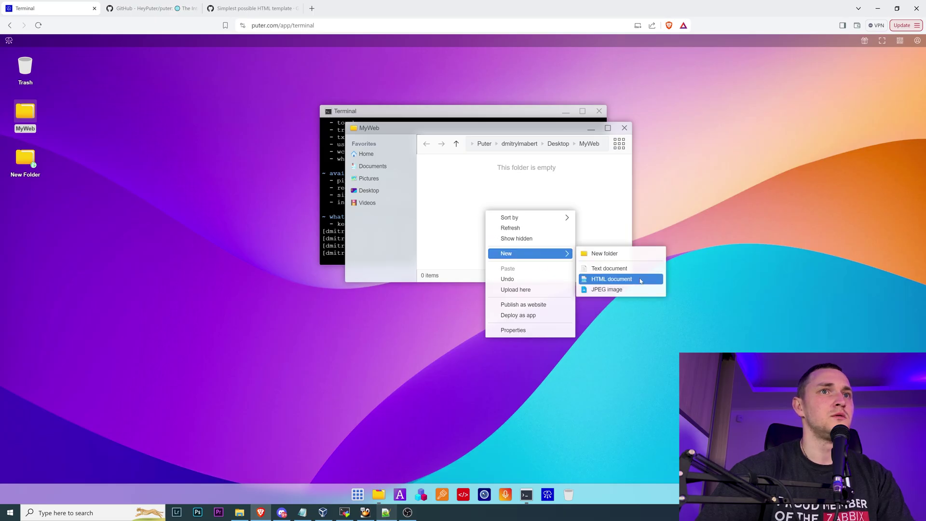
{"action": "left_click", "coordinate": [641, 279]}
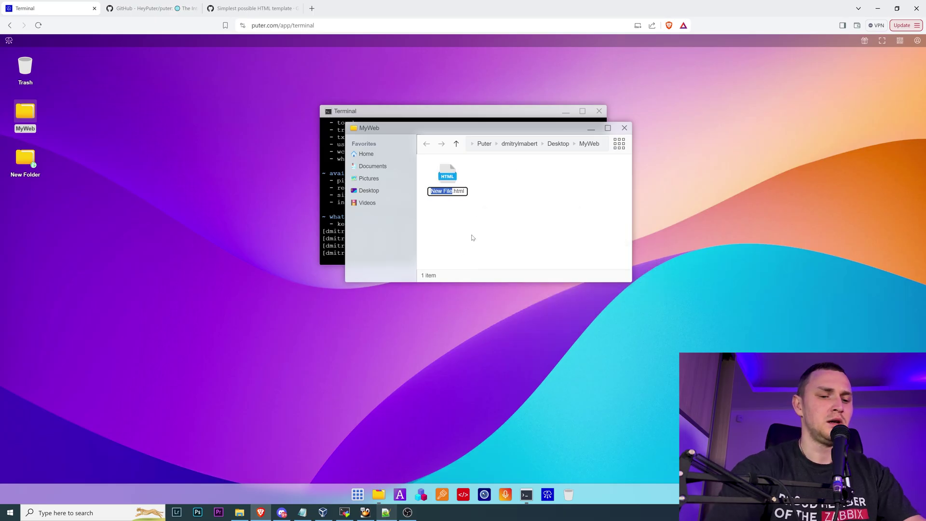
{"action": "type", "text": "index"}
{"action": "key", "text": "Return"}
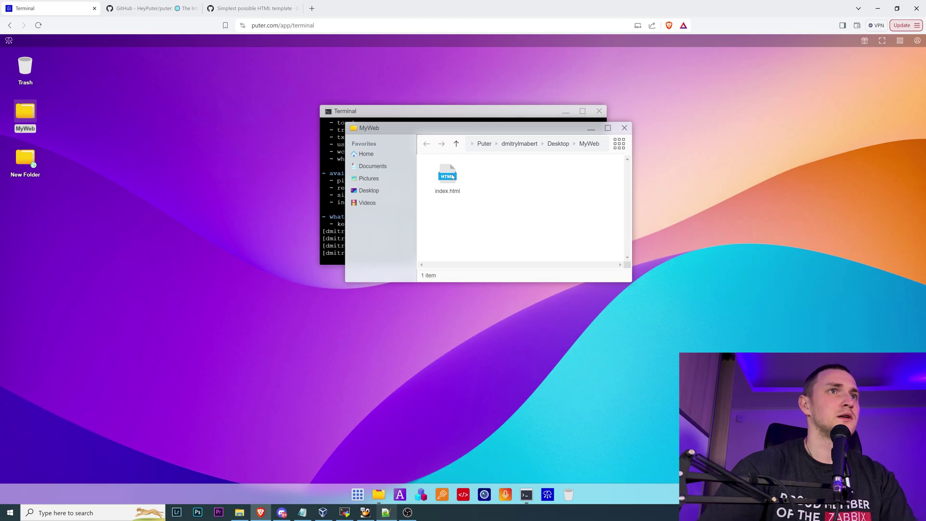
{"action": "double_click", "coordinate": [447, 176]}
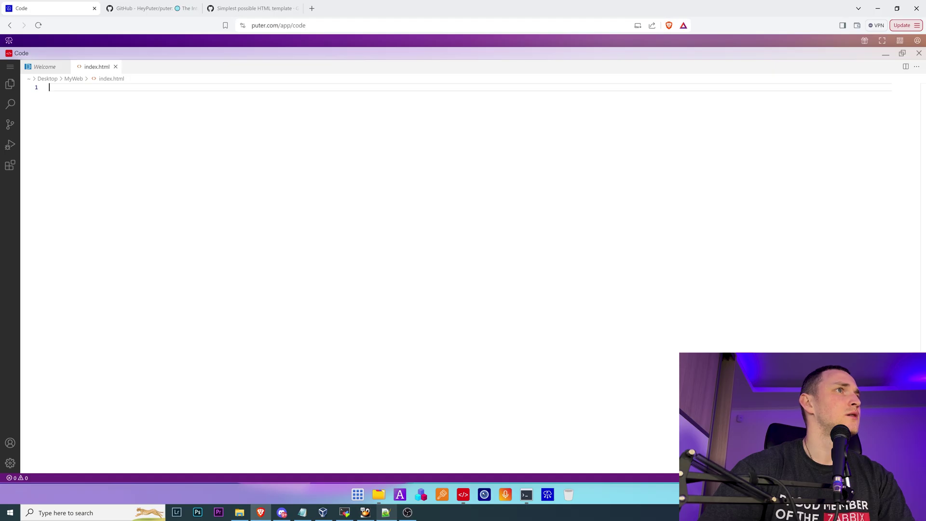
Paste the nine-line HTML template into index.html, close Code, and move the MyWeb window aside
{"action": "key", "text": "ctrl+v"}
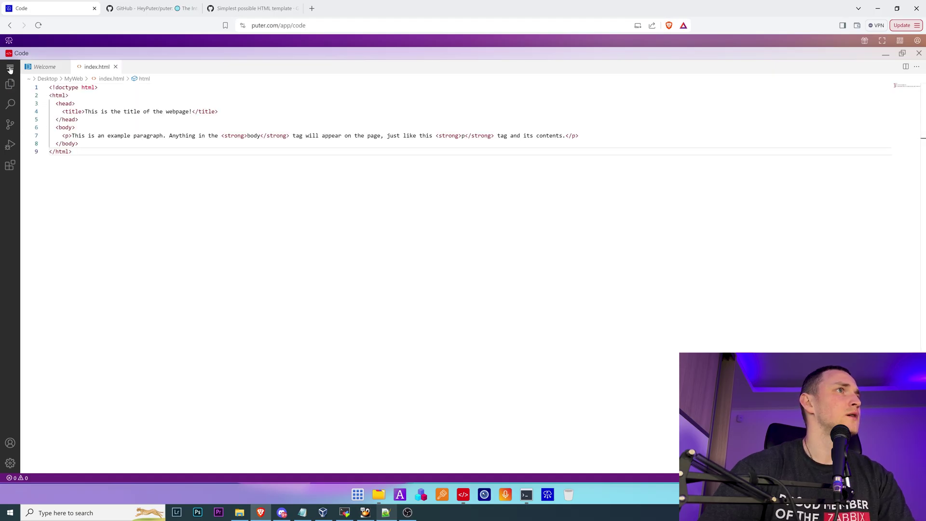
{"action": "left_click", "coordinate": [919, 54]}
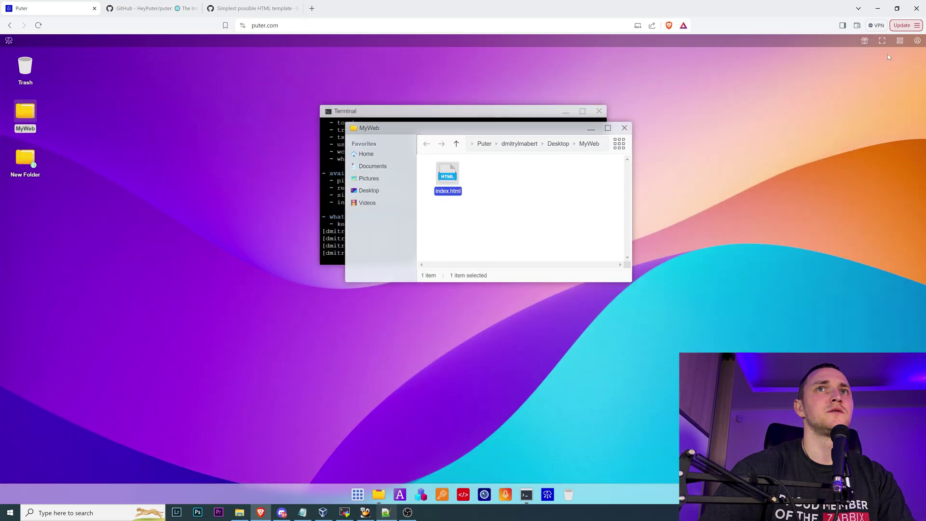
{"action": "left_click", "coordinate": [496, 220]}
{"action": "left_click", "coordinate": [457, 187]}
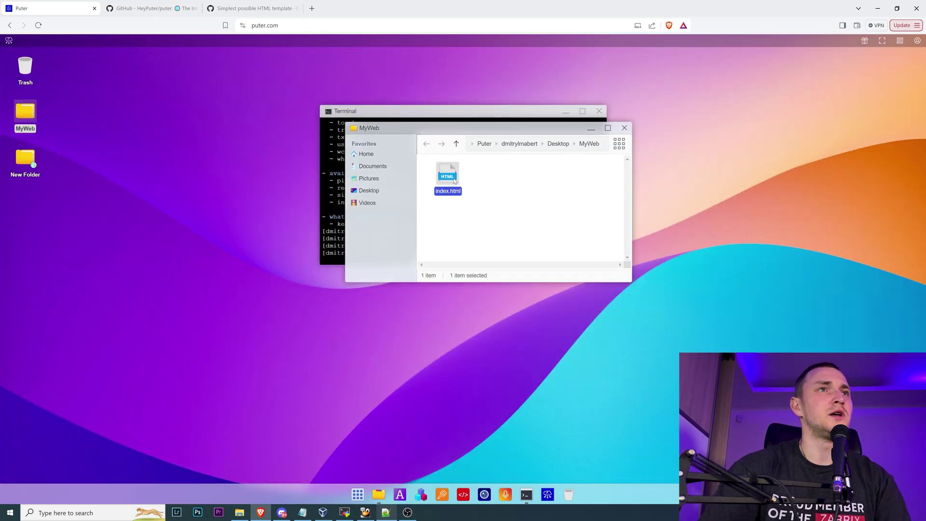
{"action": "left_click_drag", "start_coordinate": [414, 128], "coordinate": [214, 176]}
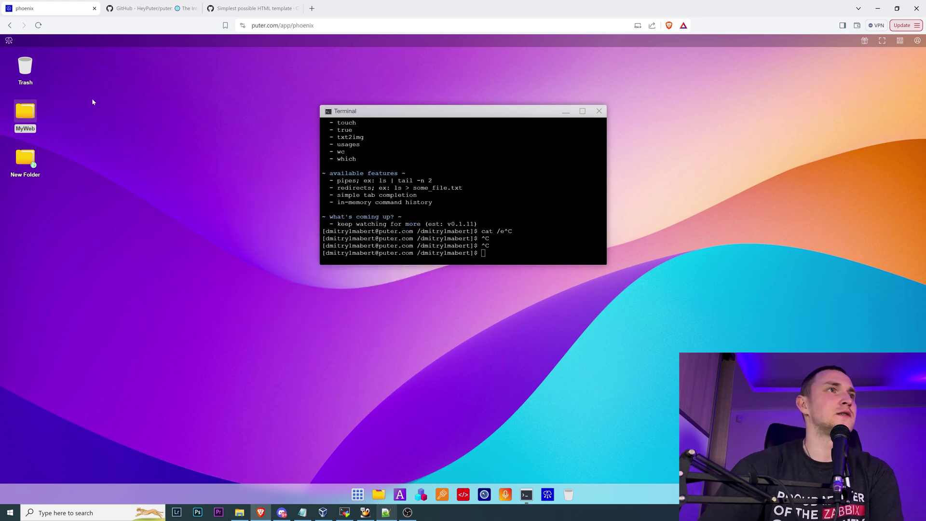
Publish MyWeb as fancy-chicken-8535.puter.site, view the live page, then dismiss the confirmation
{"action": "right_click", "coordinate": [16, 120]}
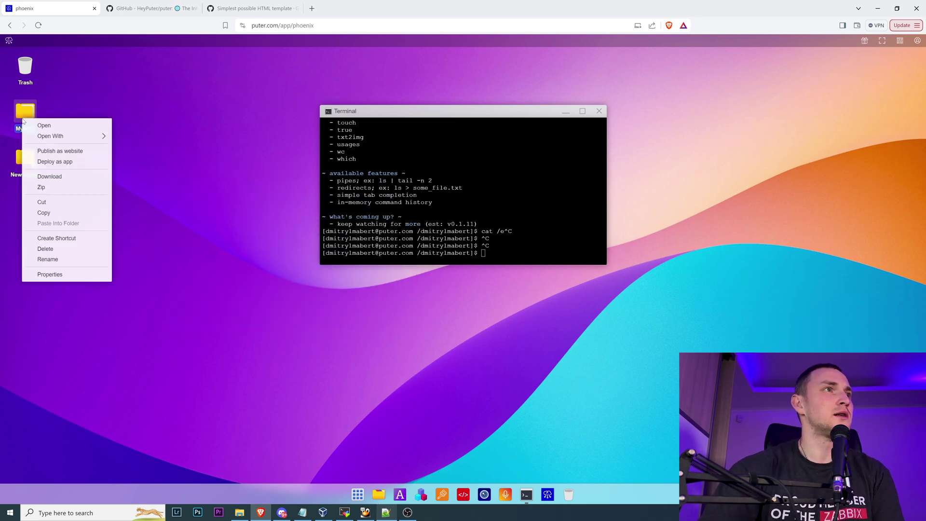
{"action": "left_click", "coordinate": [78, 151]}
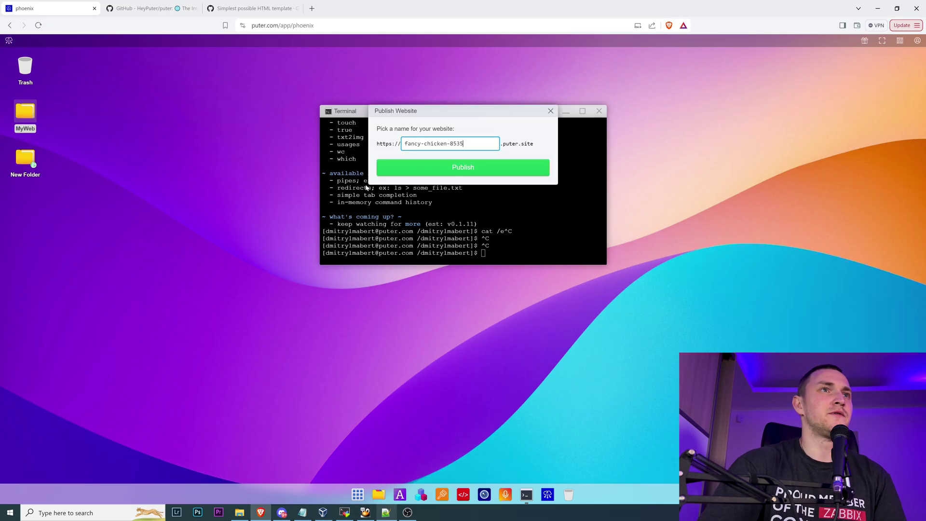
{"action": "left_click", "coordinate": [469, 173]}
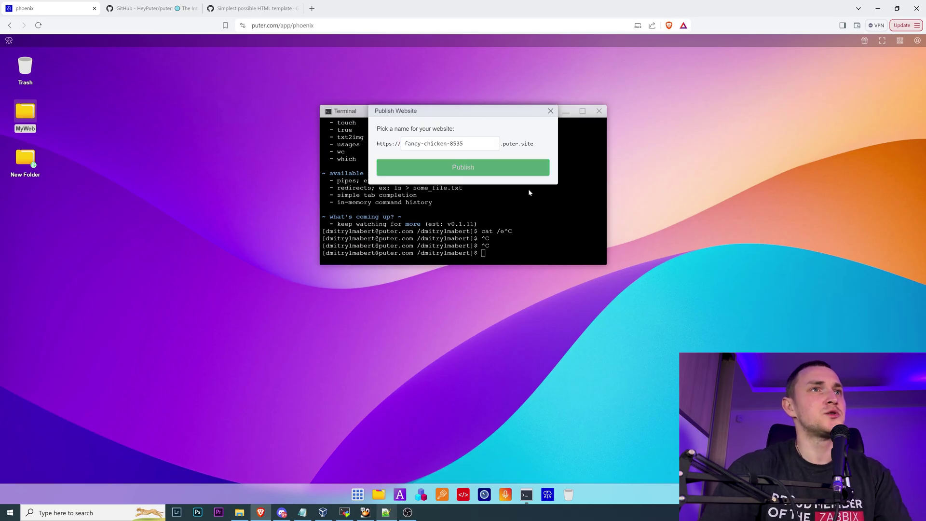
{"action": "left_click", "coordinate": [441, 189]}
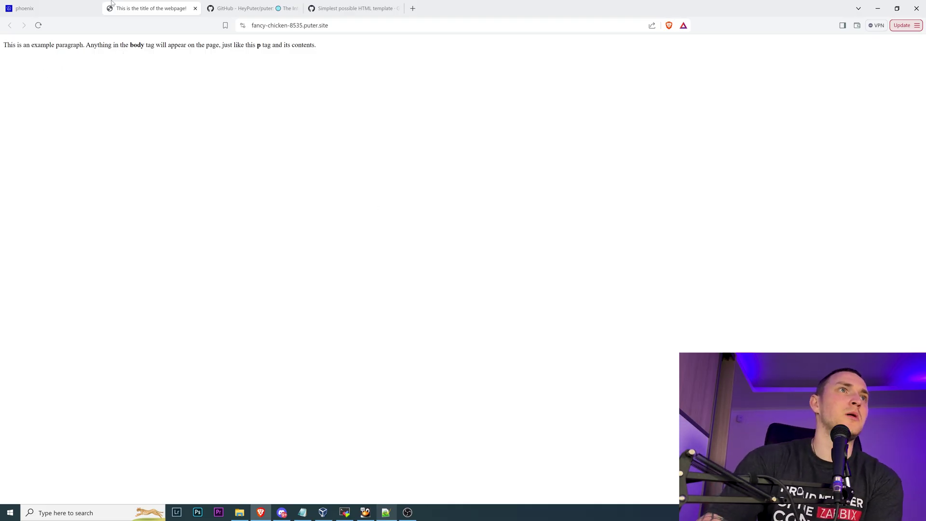
{"action": "left_click", "coordinate": [57, 9]}
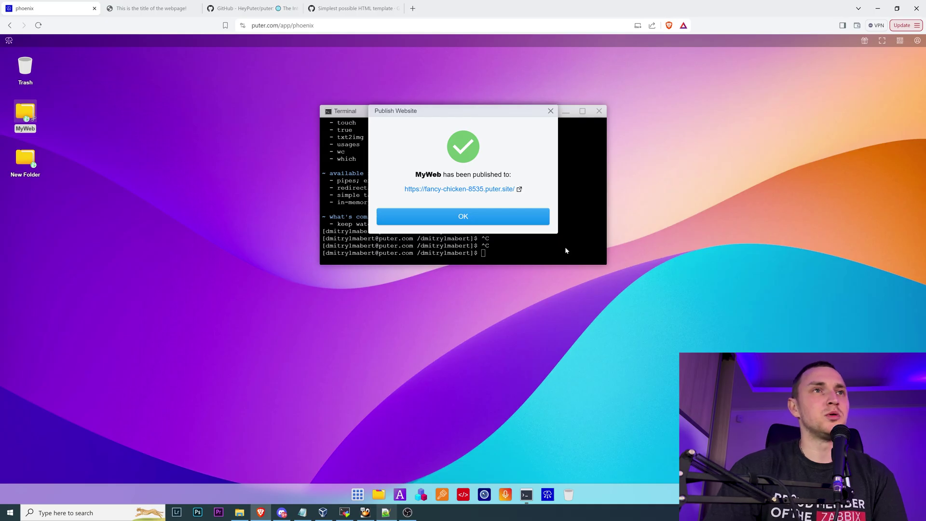
{"action": "left_click", "coordinate": [550, 110]}
Open the home folder in a file window and look inside the empty Pictures folder
{"action": "right_click", "coordinate": [30, 164]}
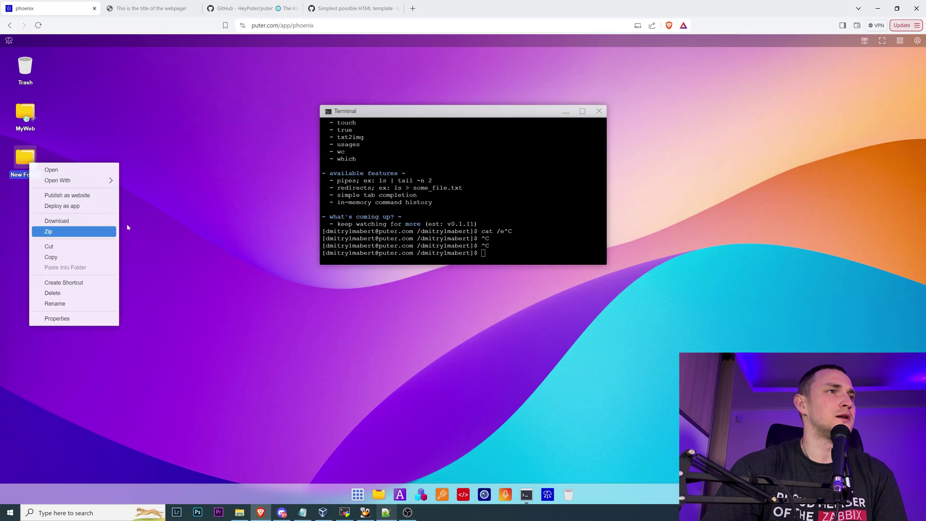
{"action": "left_click", "coordinate": [381, 424]}
{"action": "left_click", "coordinate": [378, 494]}
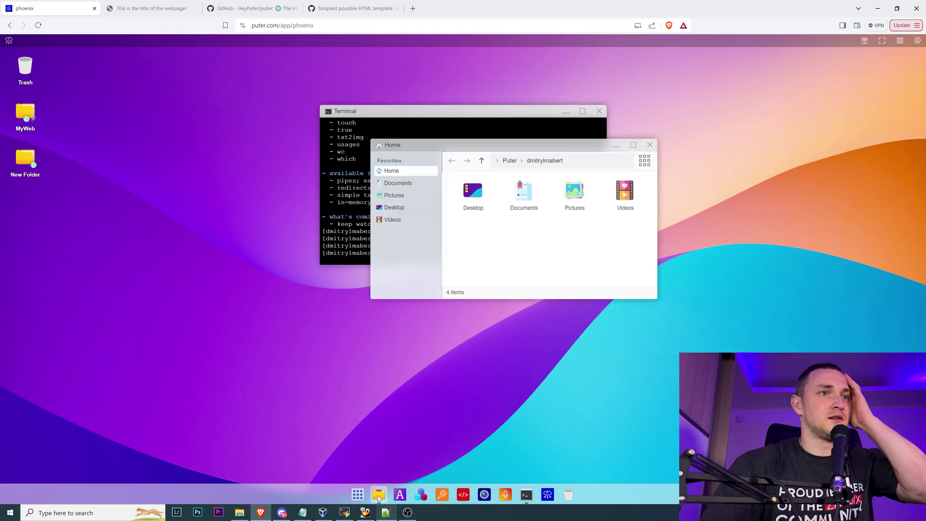
{"action": "double_click", "coordinate": [579, 208]}
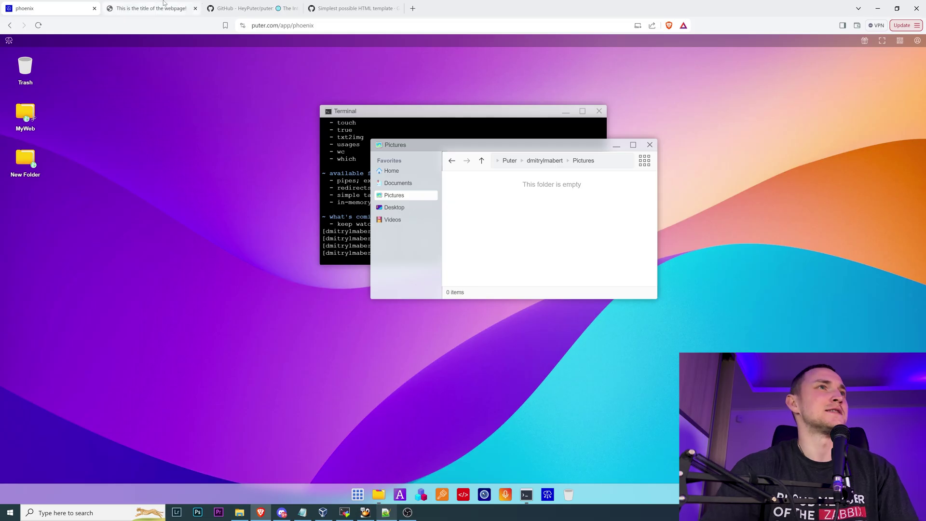
Close the published example page tab and move on to the HTML template gist tab
{"action": "left_click", "coordinate": [149, 8]}
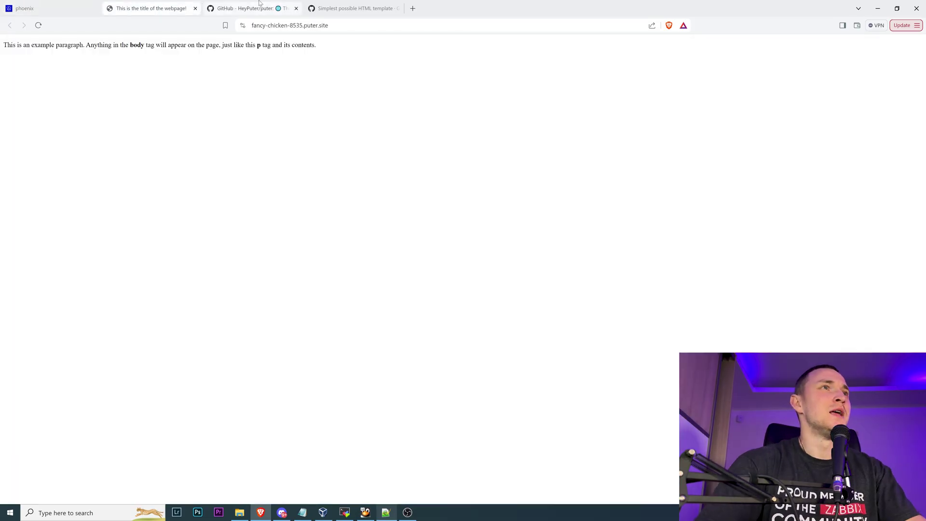
{"action": "left_click", "coordinate": [195, 8]}
{"action": "left_click", "coordinate": [232, 14]}
{"action": "left_click", "coordinate": [297, 9]}
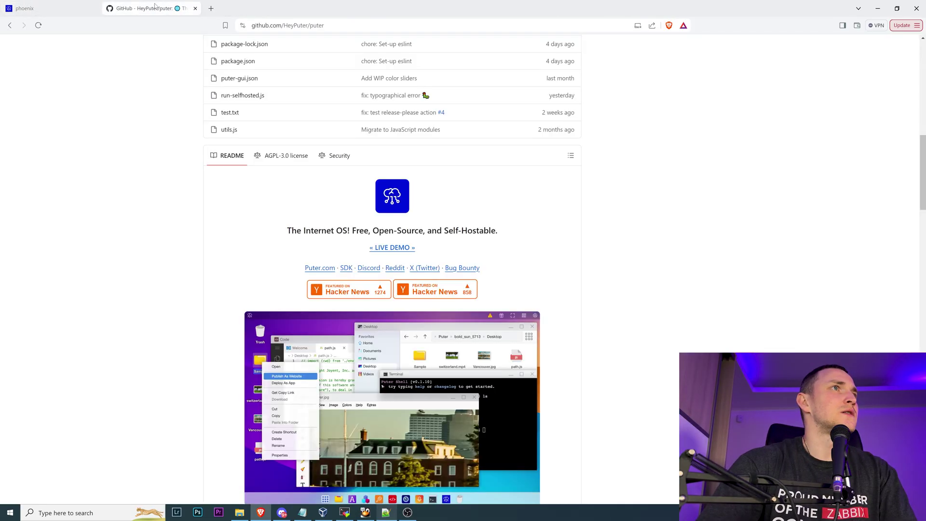
{"action": "scroll", "coordinate": [409, 328], "scroll_direction": "down", "scroll_amount": 5}
{"action": "scroll", "coordinate": [418, 331], "scroll_direction": "up", "scroll_amount": 20}
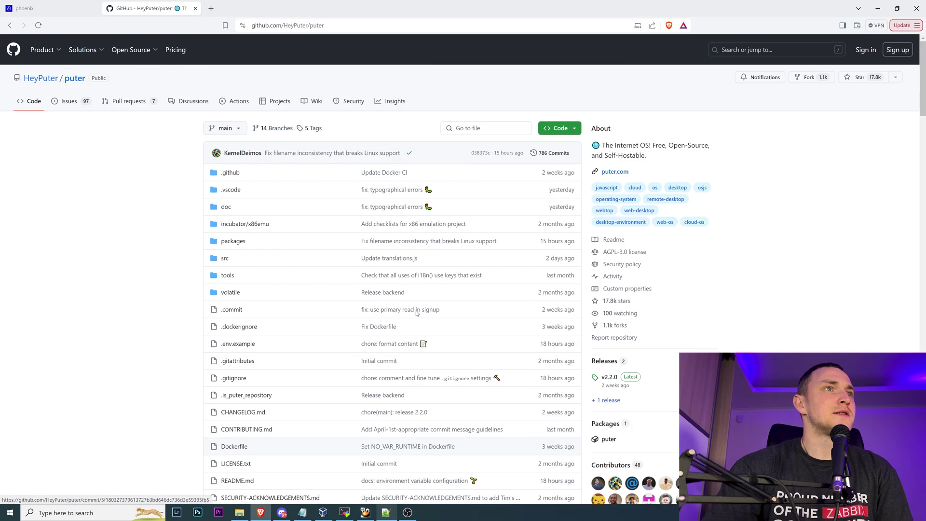
{"action": "scroll", "coordinate": [289, 257], "scroll_direction": "down", "scroll_amount": 4}
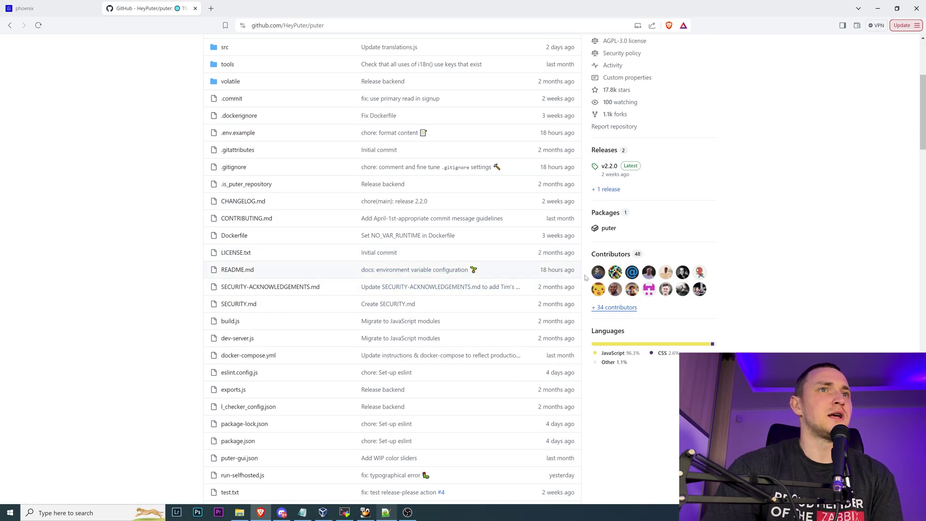
{"action": "scroll", "coordinate": [563, 281], "scroll_direction": "up", "scroll_amount": 1}
{"action": "scroll", "coordinate": [392, 270], "scroll_direction": "up", "scroll_amount": 3}
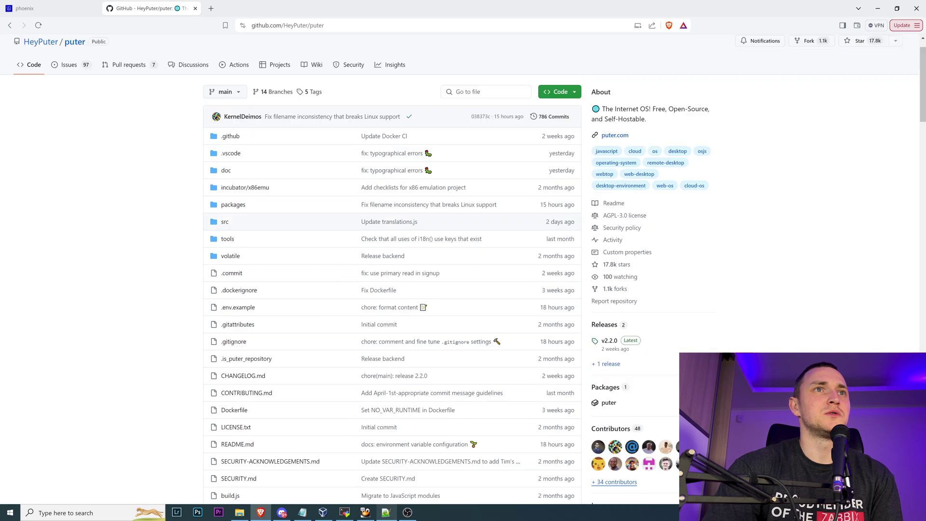
{"action": "scroll", "coordinate": [392, 270], "scroll_direction": "down", "scroll_amount": 6}
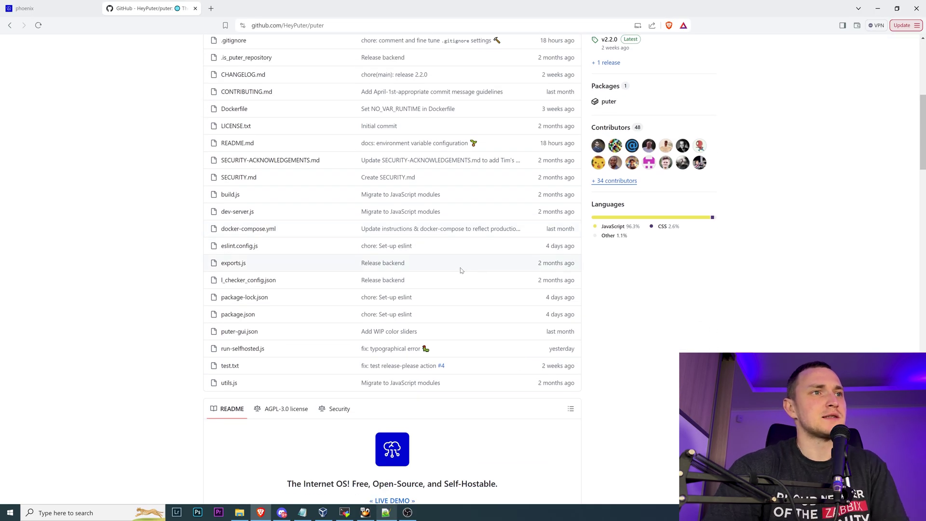
{"action": "scroll", "coordinate": [439, 285], "scroll_direction": "up", "scroll_amount": 4}
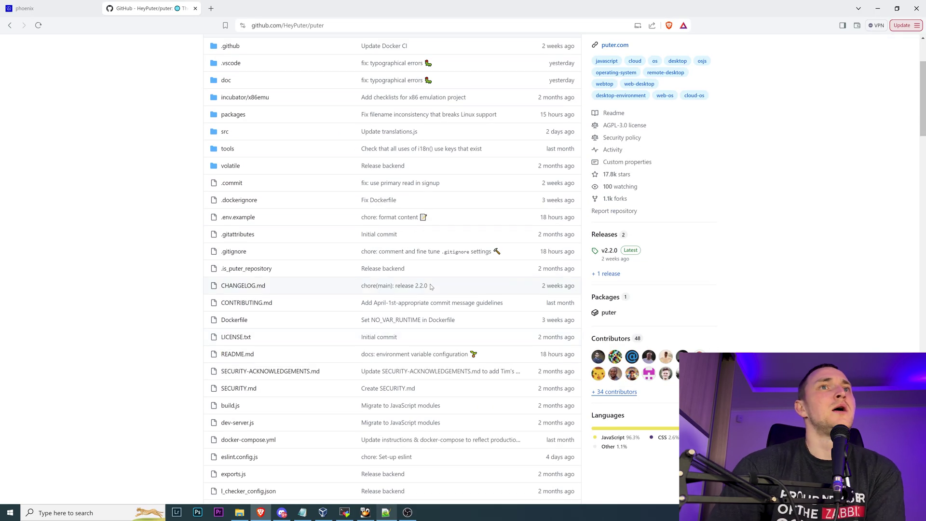
{"action": "scroll", "coordinate": [432, 285], "scroll_direction": "up", "scroll_amount": 3}
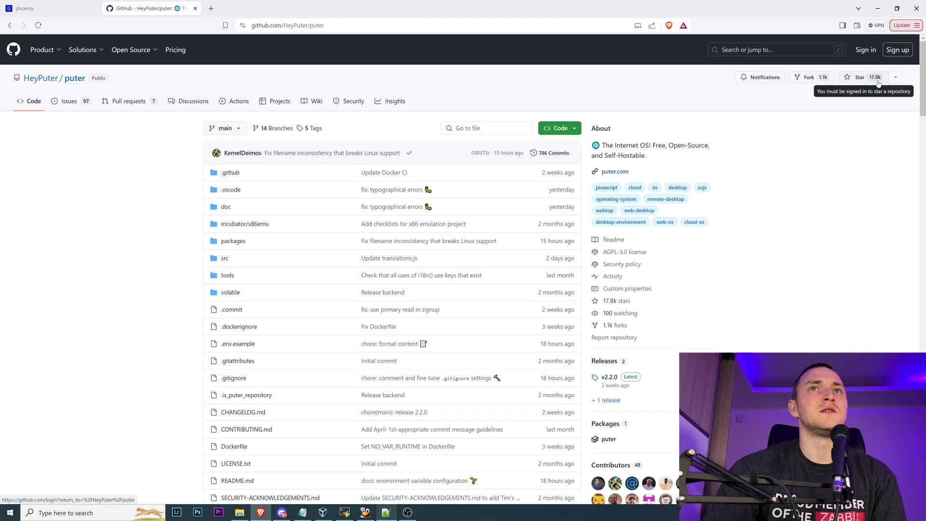
{"action": "scroll", "coordinate": [774, 124], "scroll_direction": "down", "scroll_amount": 3}
{"action": "scroll", "coordinate": [831, 134], "scroll_direction": "up", "scroll_amount": 2}
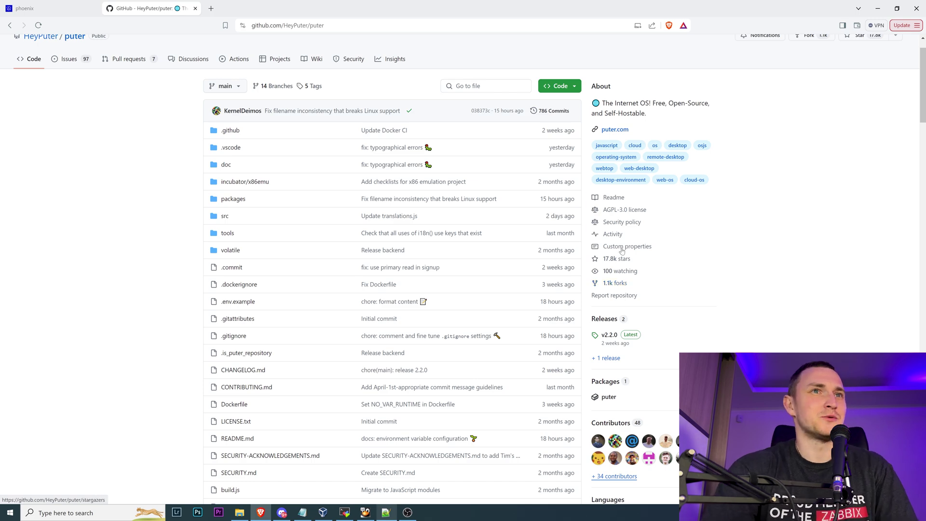
{"action": "scroll", "coordinate": [680, 280], "scroll_direction": "down", "scroll_amount": 4}
{"action": "scroll", "coordinate": [687, 278], "scroll_direction": "up", "scroll_amount": 4}
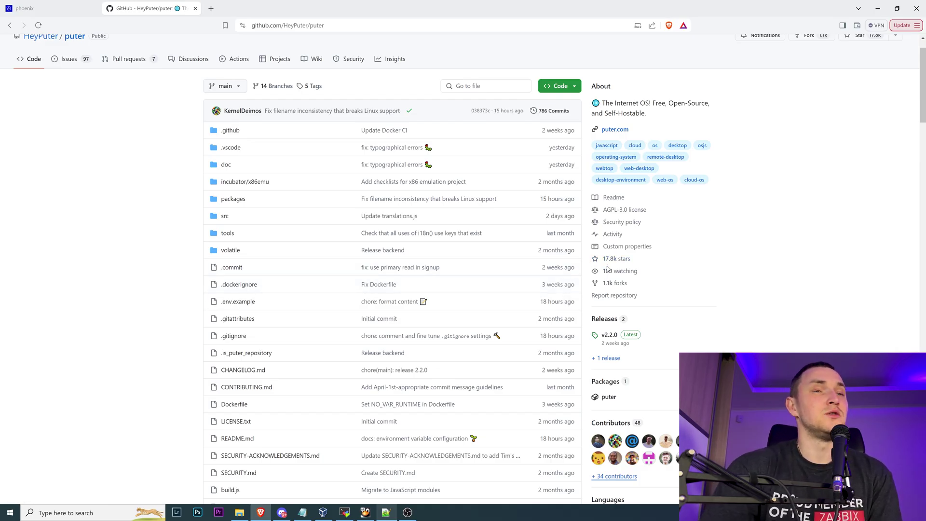
{"action": "scroll", "coordinate": [424, 304], "scroll_direction": "down", "scroll_amount": 2}
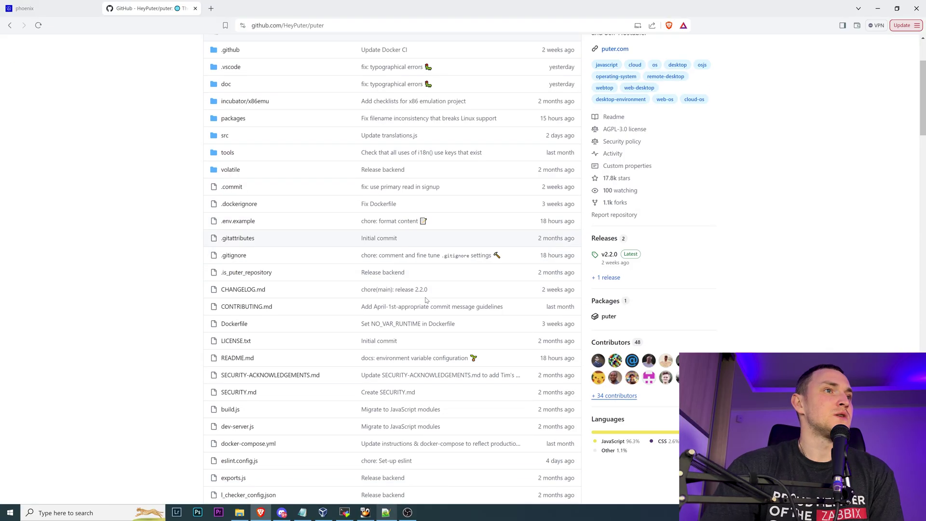
{"action": "scroll", "coordinate": [426, 300], "scroll_direction": "down", "scroll_amount": 4}
{"action": "scroll", "coordinate": [419, 310], "scroll_direction": "up", "scroll_amount": 2}
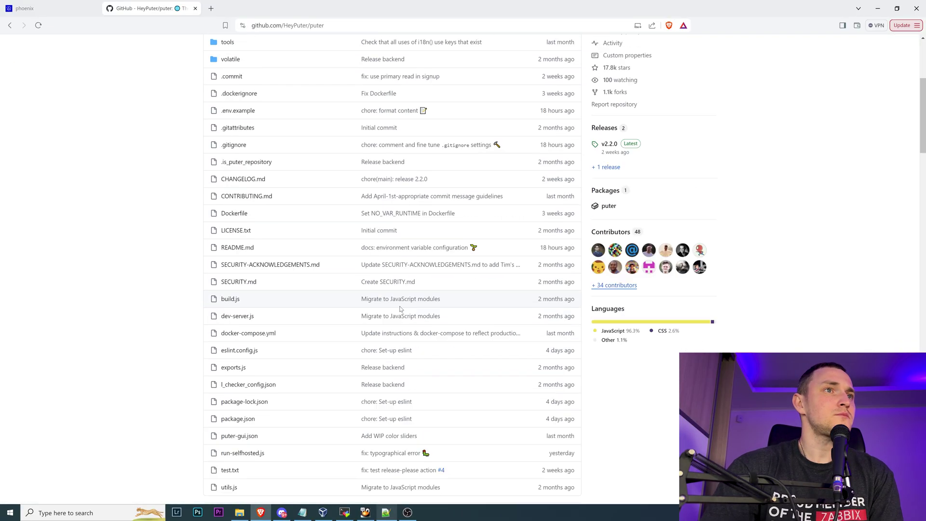
{"action": "scroll", "coordinate": [400, 310], "scroll_direction": "up", "scroll_amount": 4}
{"action": "scroll", "coordinate": [414, 289], "scroll_direction": "down", "scroll_amount": 10}
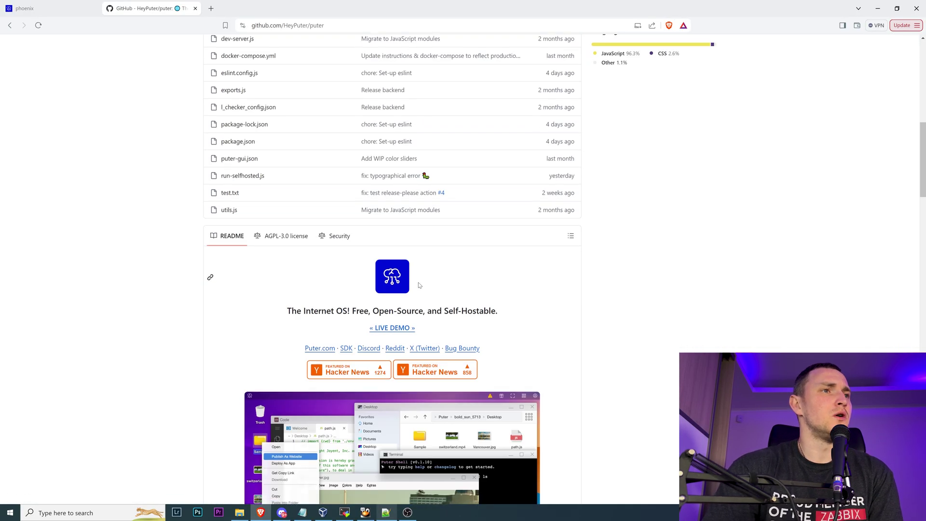
{"action": "scroll", "coordinate": [419, 285], "scroll_direction": "down", "scroll_amount": 3}
Scroll the Puter README down to Using Docker Compose, then Alt+Tab to the root terminal session
{"action": "left_click_drag", "start_coordinate": [288, 146], "coordinate": [443, 154]}
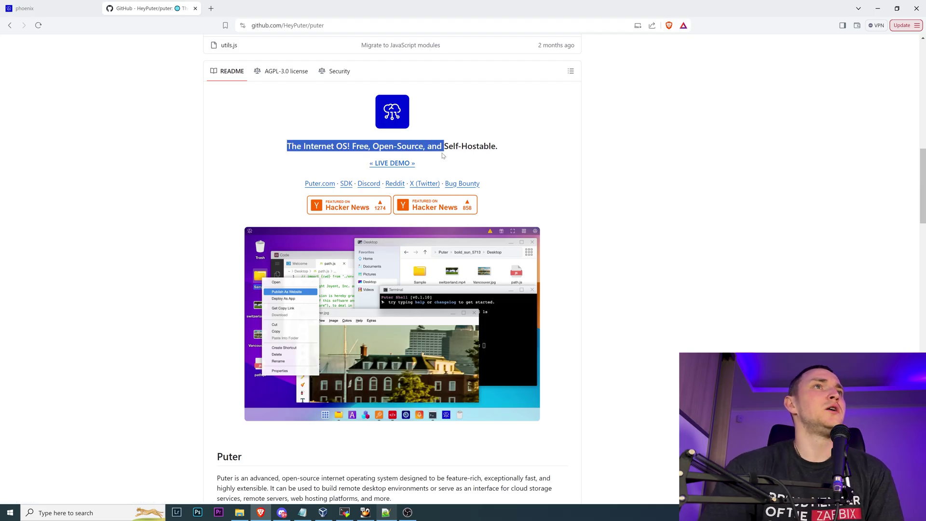
{"action": "scroll", "coordinate": [443, 156], "scroll_direction": "down", "scroll_amount": 2}
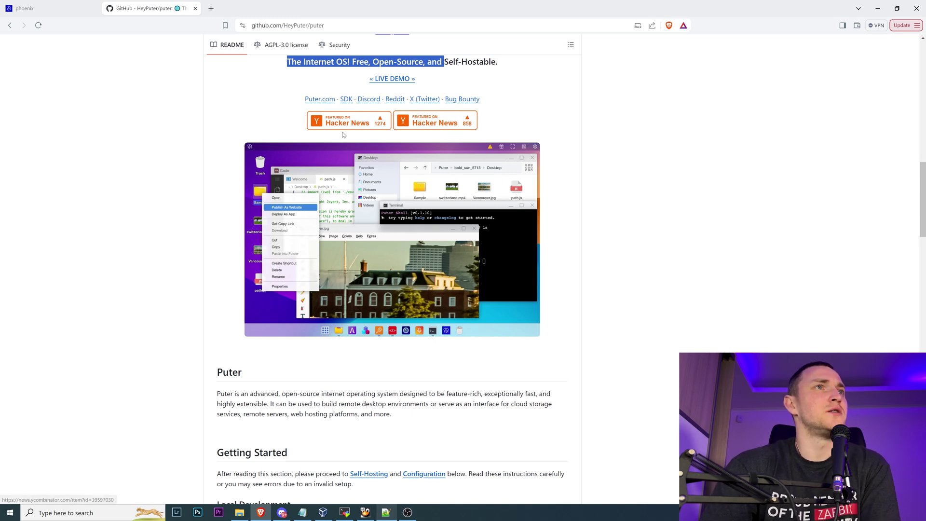
{"action": "scroll", "coordinate": [290, 217], "scroll_direction": "down", "scroll_amount": 3}
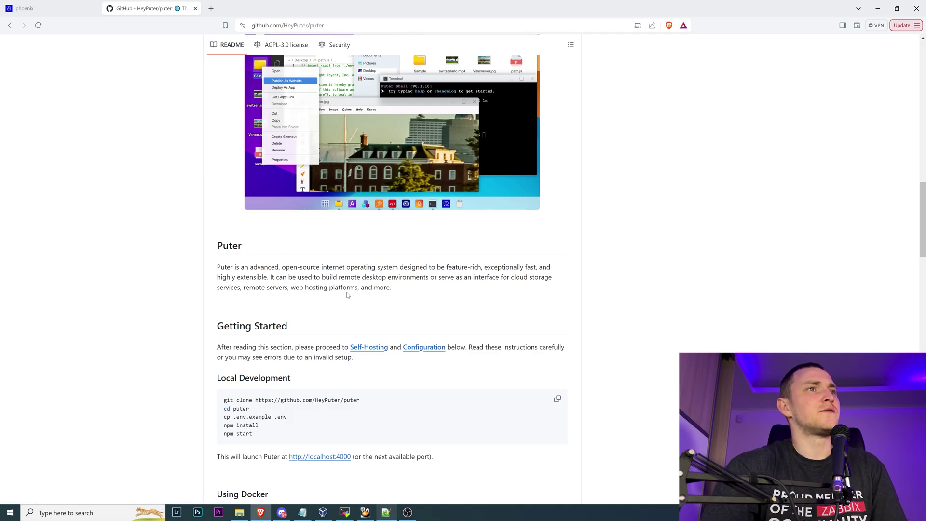
{"action": "scroll", "coordinate": [413, 293], "scroll_direction": "down", "scroll_amount": 2}
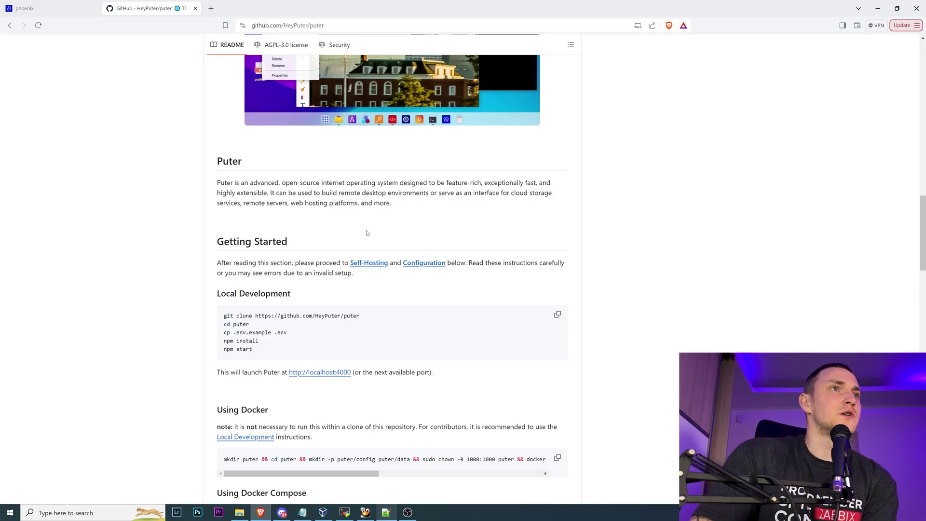
{"action": "scroll", "coordinate": [367, 230], "scroll_direction": "down", "scroll_amount": 2}
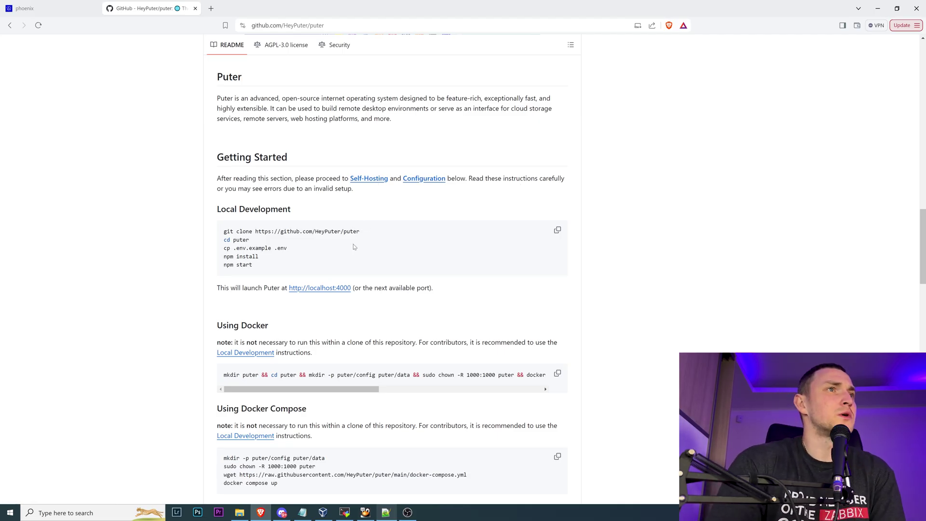
{"action": "scroll", "coordinate": [424, 248], "scroll_direction": "down", "scroll_amount": 3}
{"action": "key", "text": "alt+Tab"}
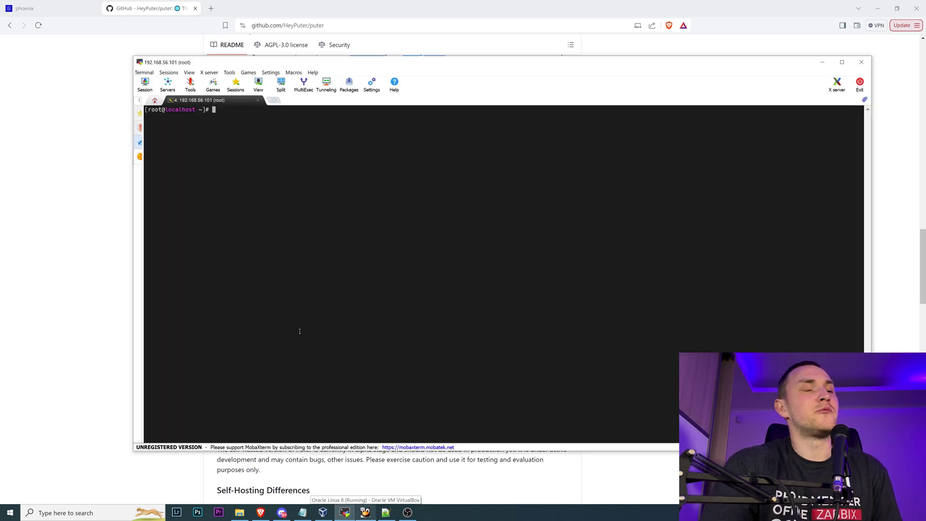
Check the Oracle Linux 8 VM in VirtualBox, then bring back the README's Getting Started section
{"action": "left_click", "coordinate": [322, 512]}
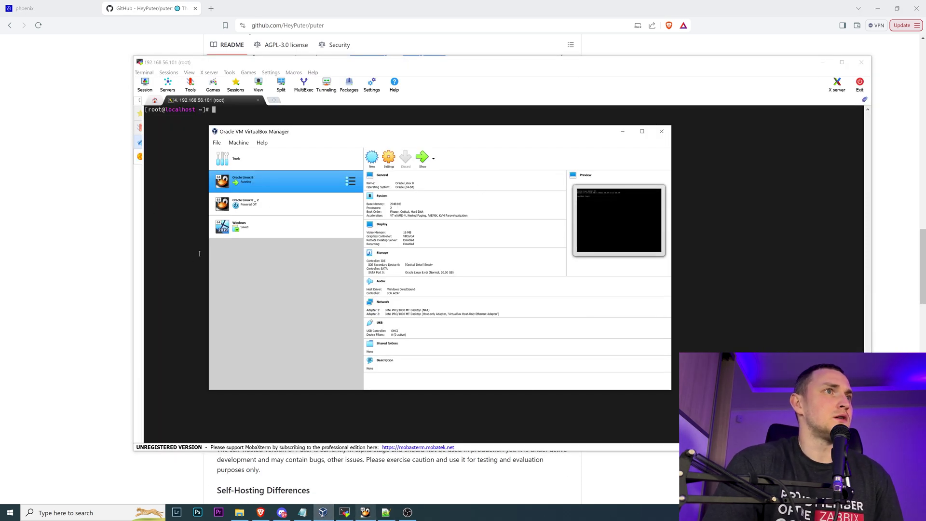
{"action": "left_click", "coordinate": [175, 258]}
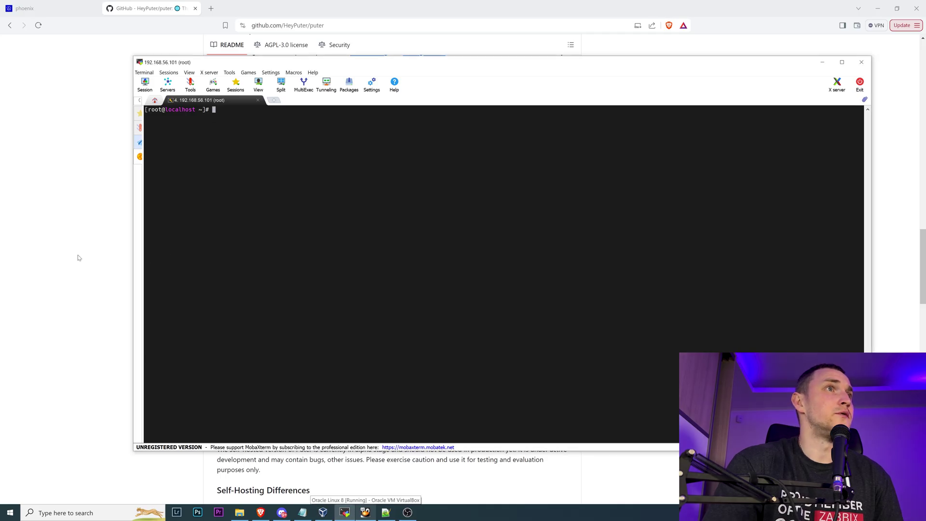
{"action": "left_click", "coordinate": [76, 258]}
{"action": "scroll", "coordinate": [453, 185], "scroll_direction": "up", "scroll_amount": 1}
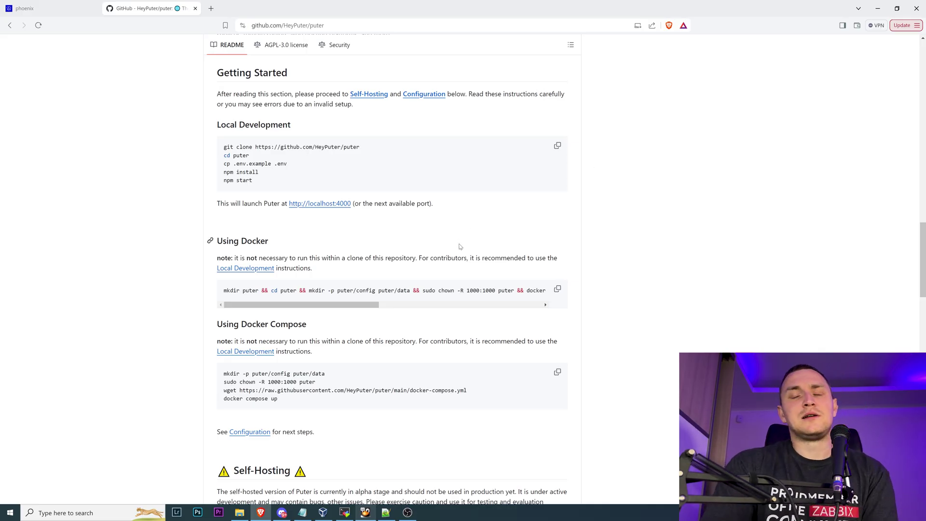
Scroll to the Using Docker Compose heading and select the 'mkdir -p puter/config puter/data' line
{"action": "scroll", "coordinate": [411, 241], "scroll_direction": "down", "scroll_amount": 1}
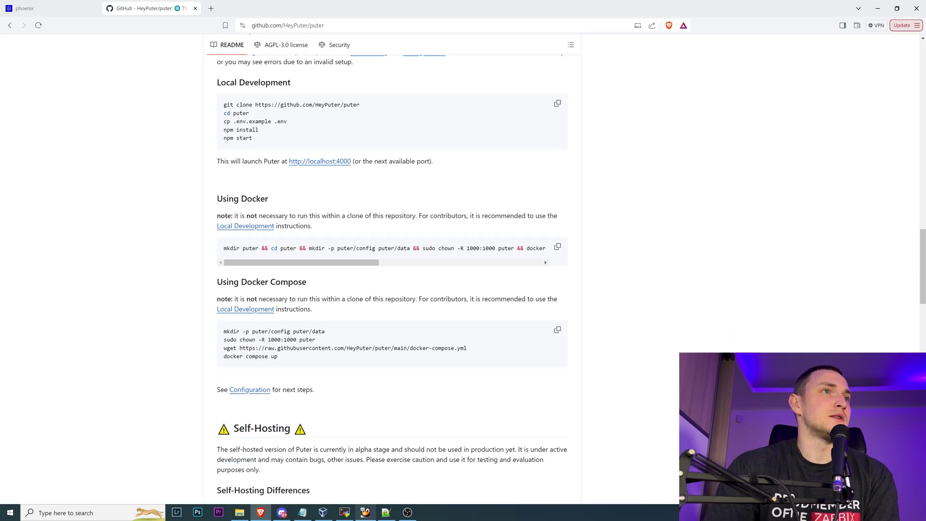
{"action": "scroll", "coordinate": [341, 243], "scroll_direction": "down", "scroll_amount": 1}
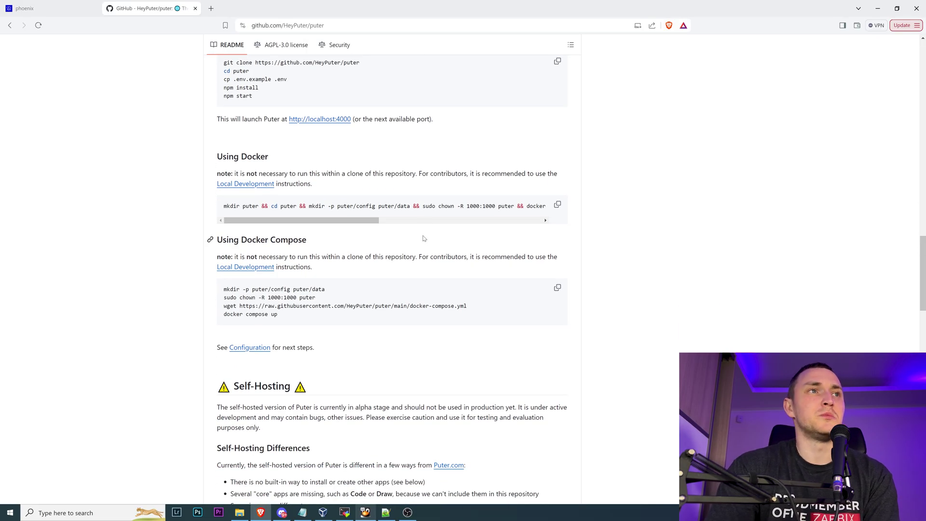
{"action": "left_click_drag", "start_coordinate": [224, 240], "coordinate": [366, 244]}
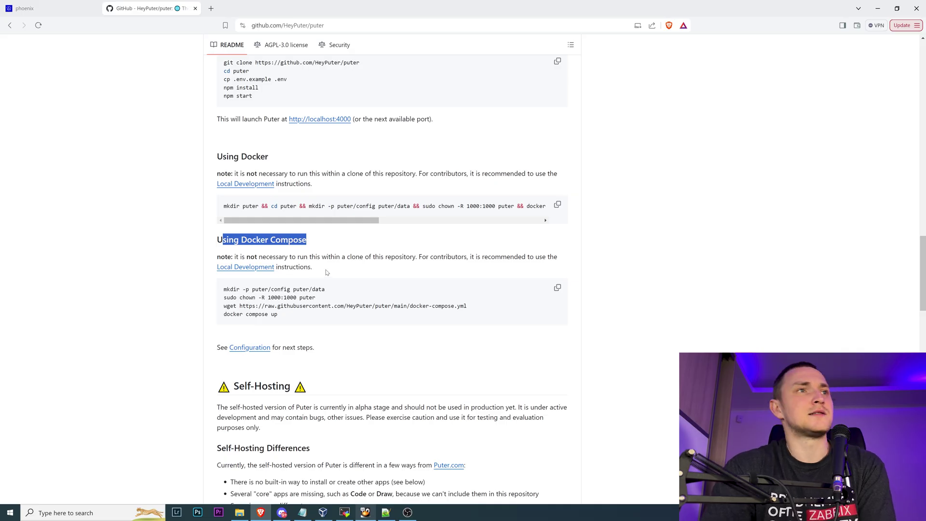
{"action": "double_click", "coordinate": [280, 290]}
{"action": "triple_click", "coordinate": [280, 290]}
{"action": "key", "text": "ctrl+c"}
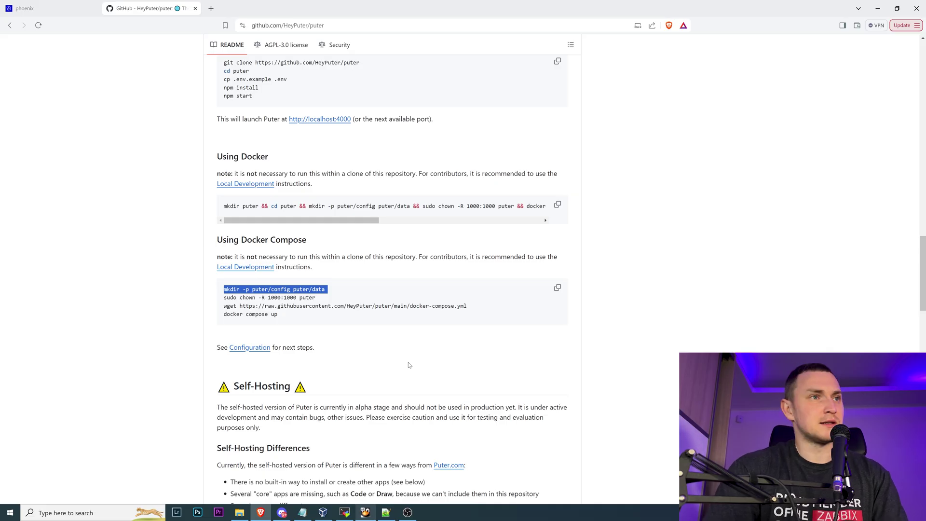
Create the puter/config and puter/data folders with the pasted mkdir command
{"action": "left_click", "coordinate": [344, 515]}
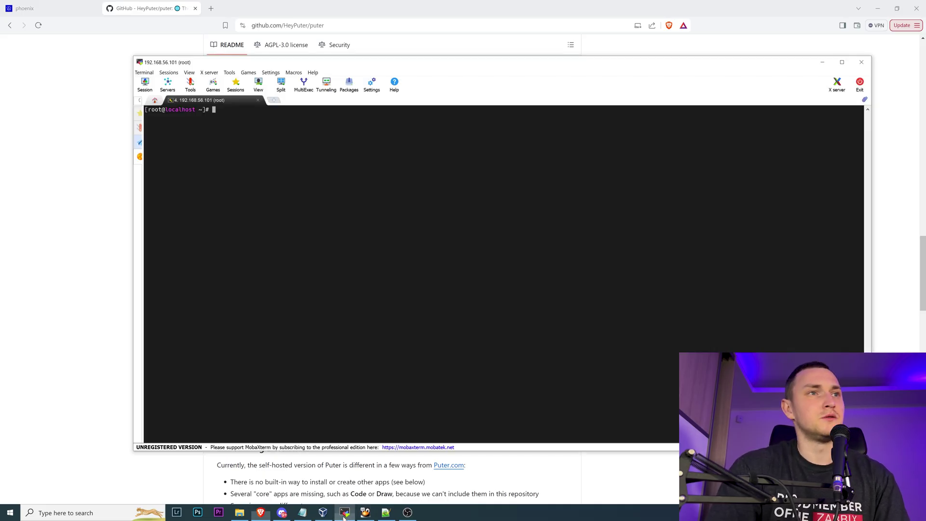
{"action": "right_click", "coordinate": [364, 296]}
{"action": "key", "text": "Return"}
{"action": "key", "text": "Return"}
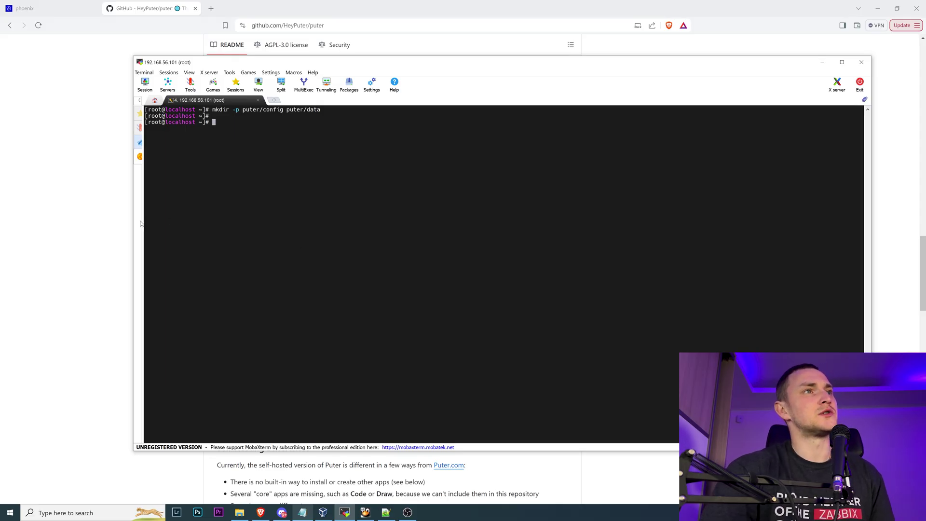
Give the puter folder owner 1000:1000 with the README's sudo chown -R line
{"action": "left_click", "coordinate": [105, 241]}
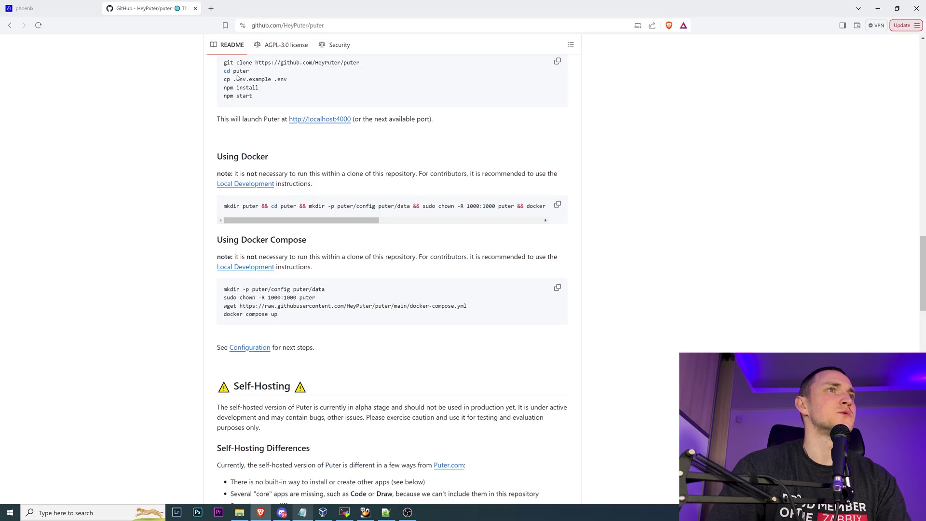
{"action": "scroll", "coordinate": [392, 271], "scroll_direction": "down", "scroll_amount": 1}
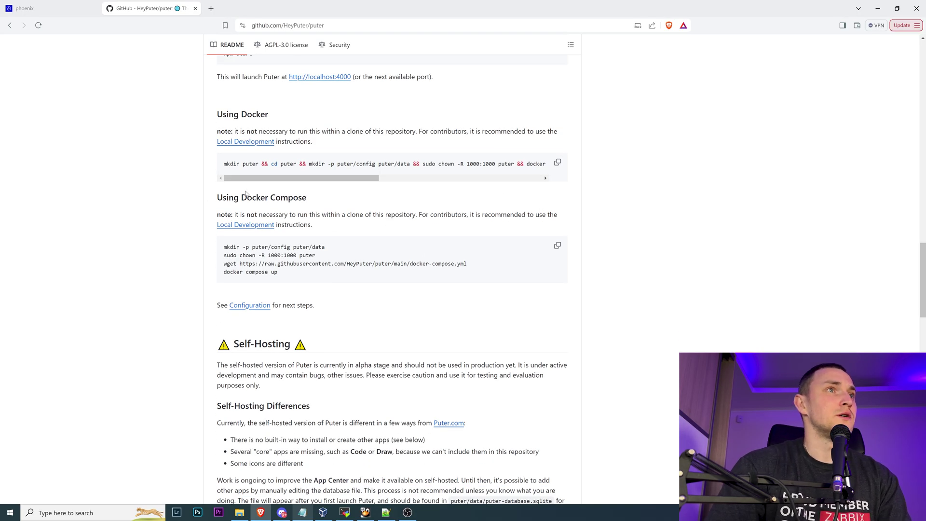
{"action": "triple_click", "coordinate": [270, 255]}
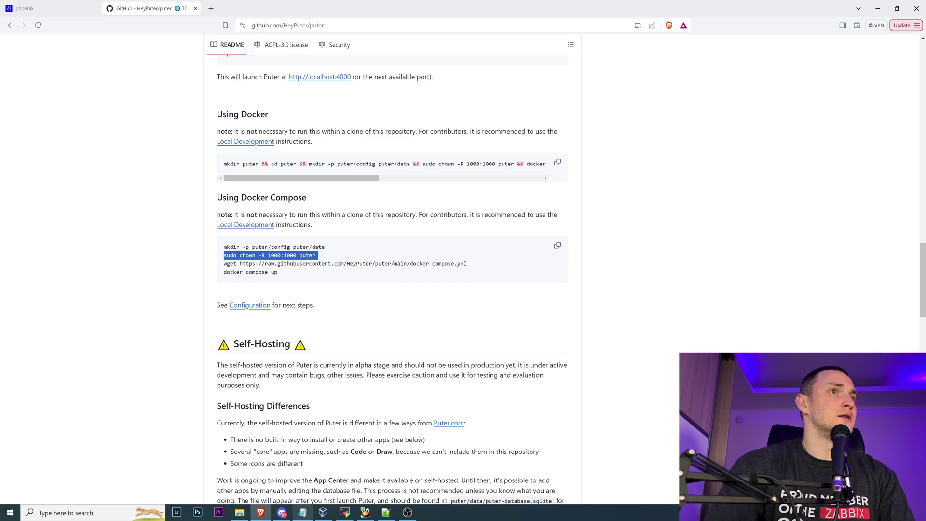
{"action": "key", "text": "ctrl+c"}
{"action": "key", "text": "alt+Tab"}
{"action": "right_click", "coordinate": [339, 219]}
{"action": "key", "text": "Return"}
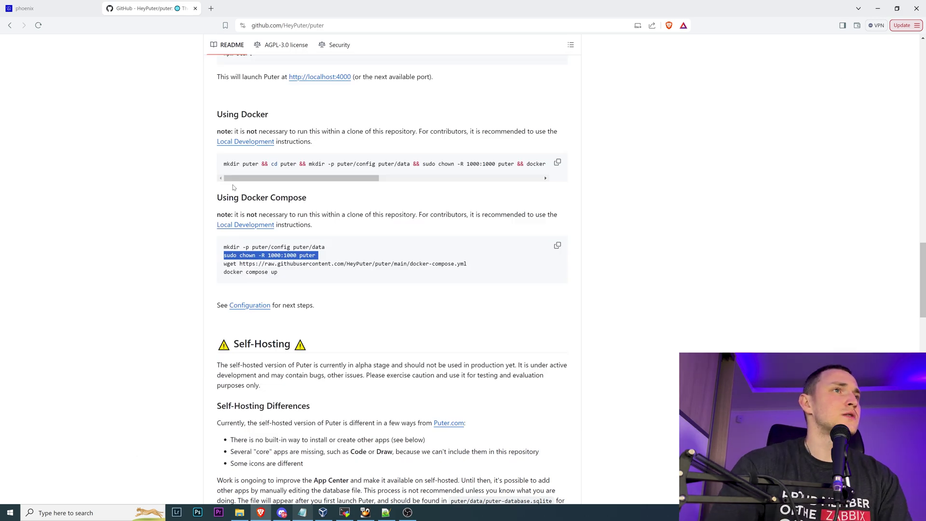
Download docker-compose.yml using the wget line copied from the README
{"action": "triple_click", "coordinate": [265, 264]}
{"action": "key", "text": "ctrl+c"}
{"action": "key", "text": "alt+Tab"}
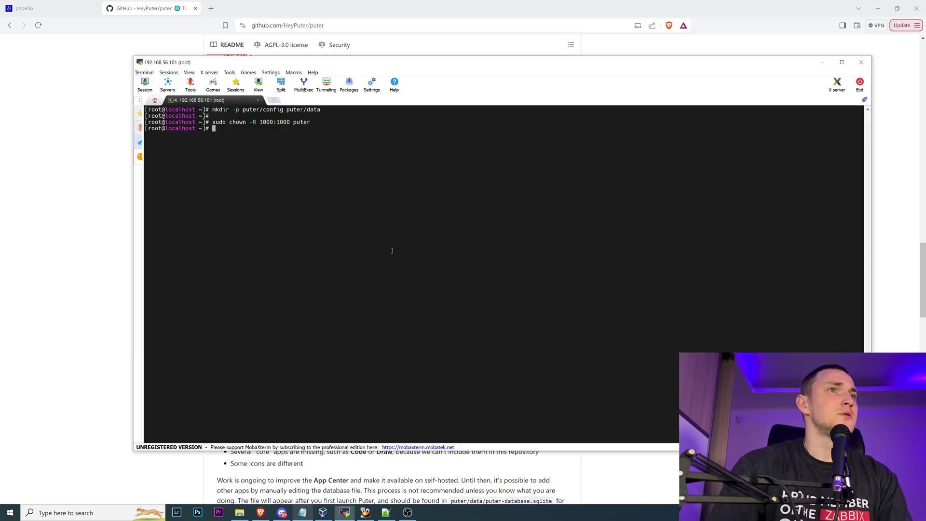
{"action": "right_click", "coordinate": [392, 250]}
{"action": "key", "text": "Return"}
{"action": "key", "text": "Return"}
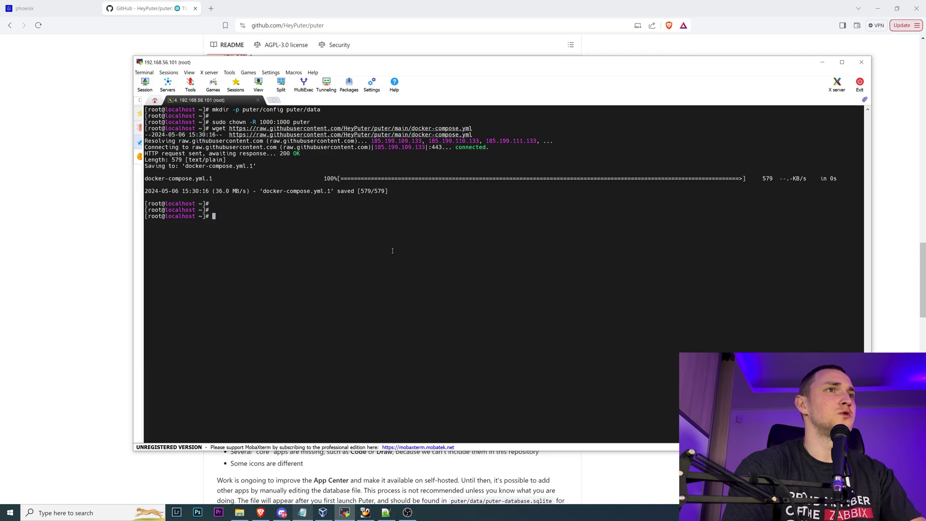
Open docker-compose.yml in vi
{"action": "type", "text": "rm"}
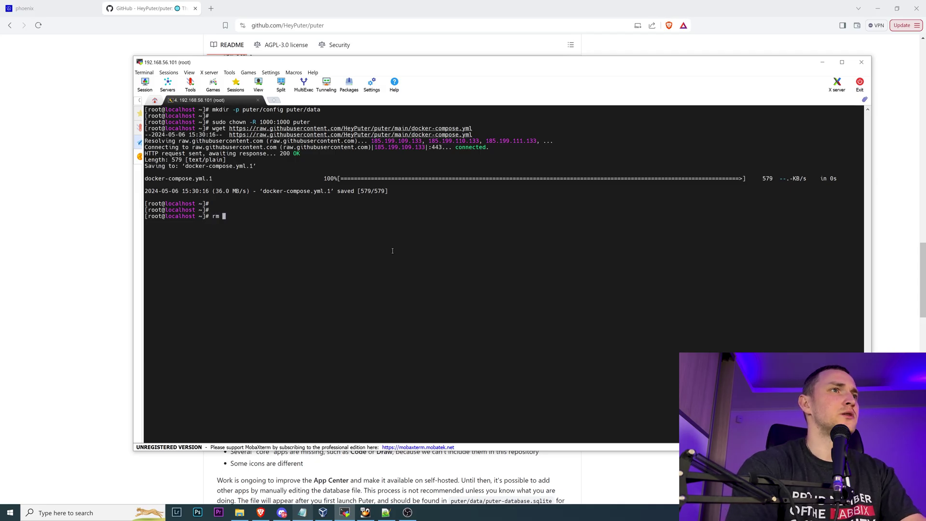
{"action": "key", "text": "BackSpace"}
{"action": "key", "text": "BackSpace"}
{"action": "key", "text": "BackSpace"}
{"action": "type", "text": "vi "}
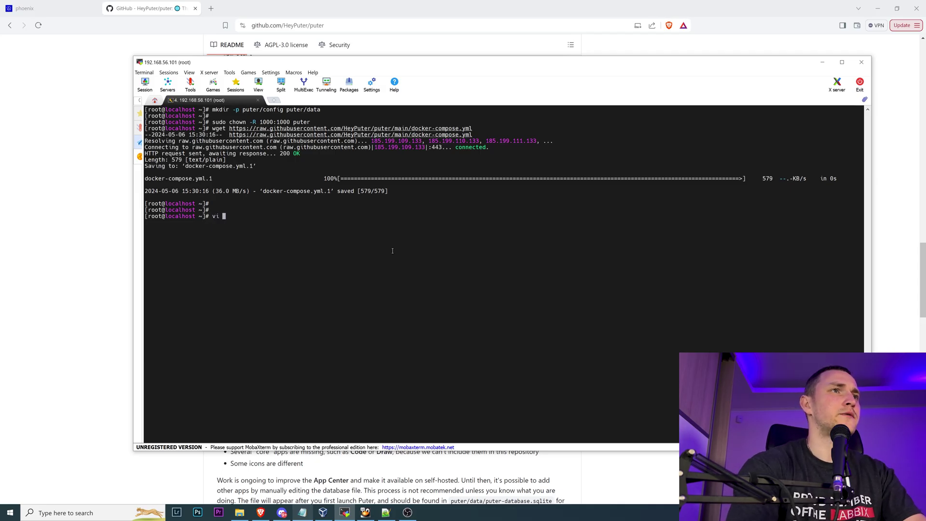
{"action": "type", "text": "docker-compose.yml"}
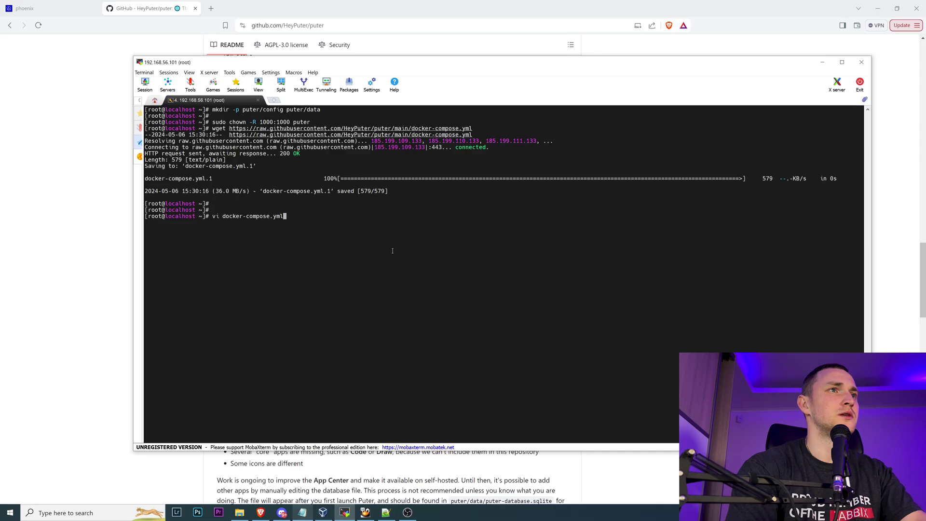
{"action": "key", "text": "Return"}
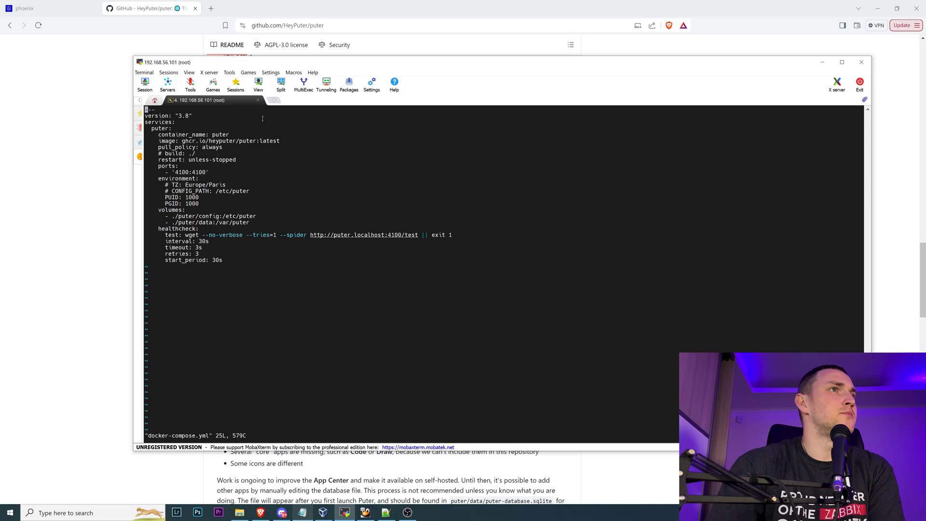
Review docker-compose.yml: container name puter, port 4100:4100, environment, volumes and healthcheck
{"action": "left_click_drag", "start_coordinate": [204, 140], "coordinate": [294, 135]}
{"action": "triple_click", "coordinate": [265, 135]}
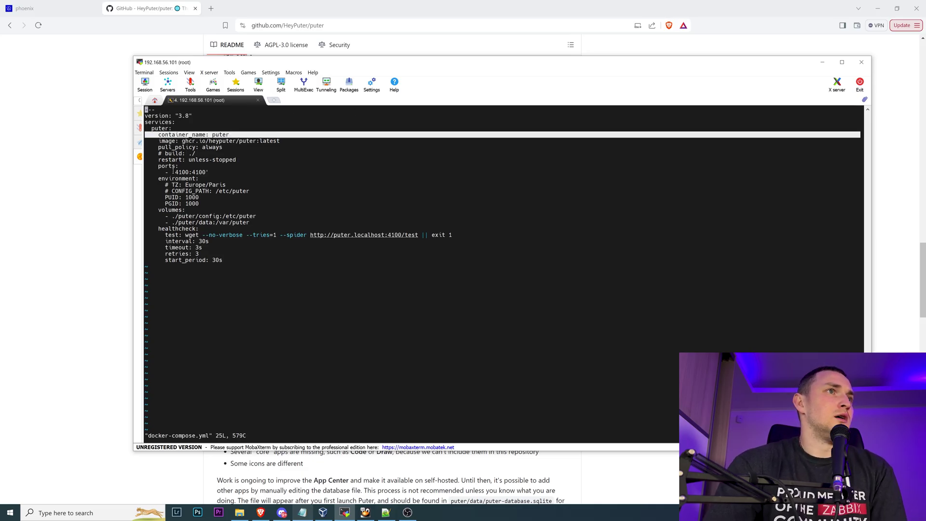
{"action": "left_click_drag", "start_coordinate": [172, 172], "coordinate": [253, 170]}
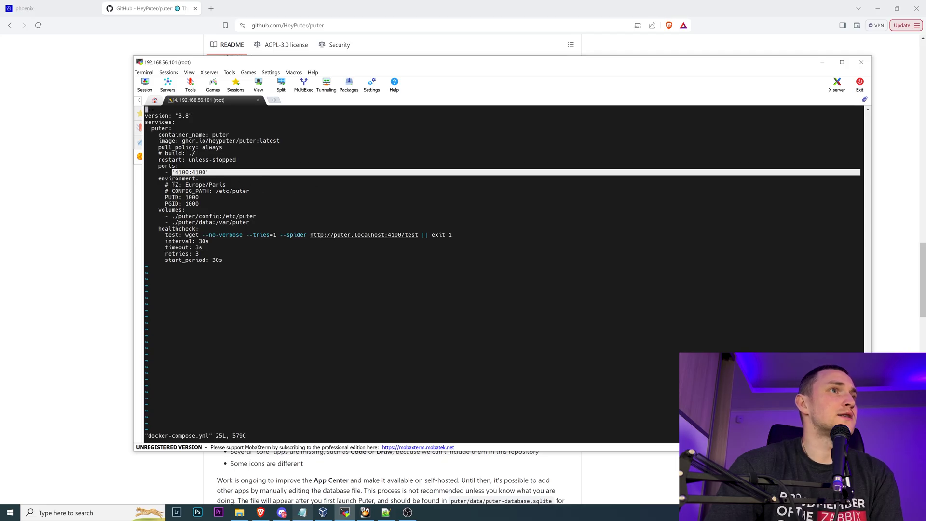
{"action": "left_click_drag", "start_coordinate": [173, 185], "coordinate": [291, 192]}
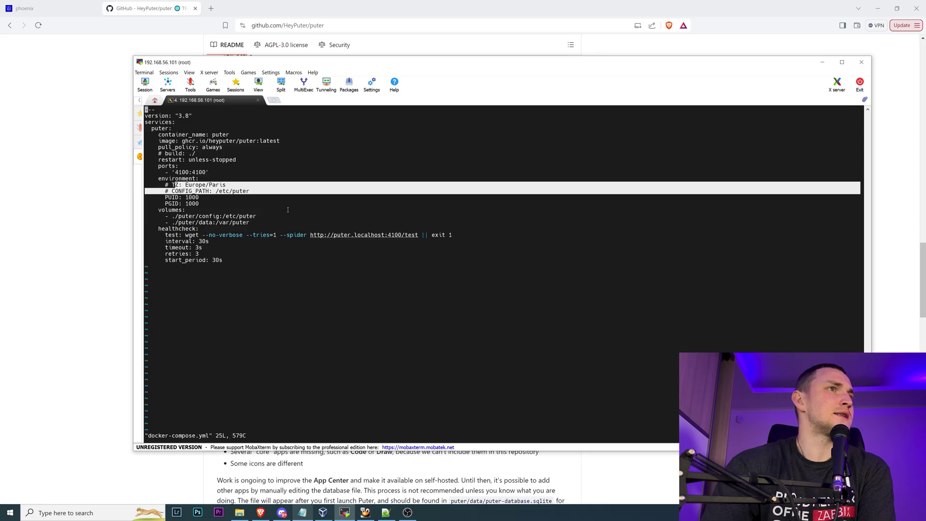
{"action": "left_click_drag", "start_coordinate": [166, 210], "coordinate": [278, 224]}
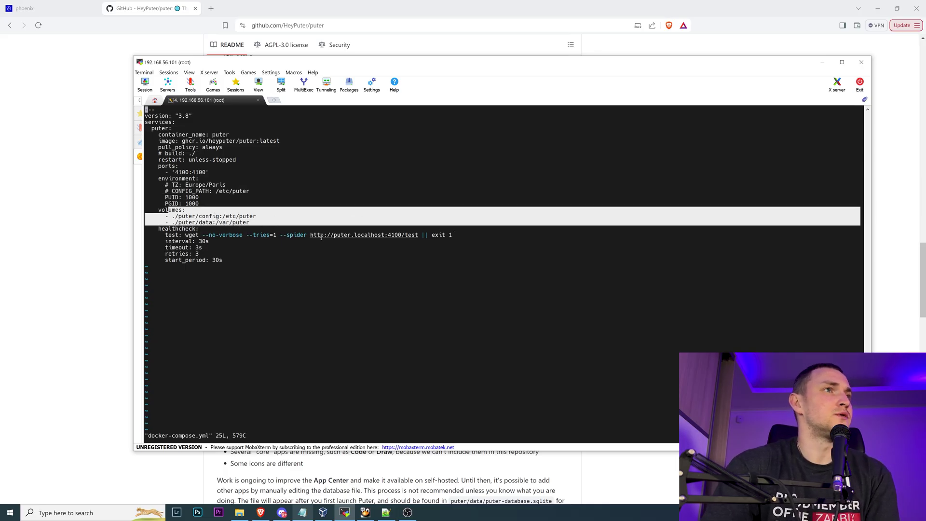
{"action": "left_click_drag", "start_coordinate": [192, 235], "coordinate": [417, 261]}
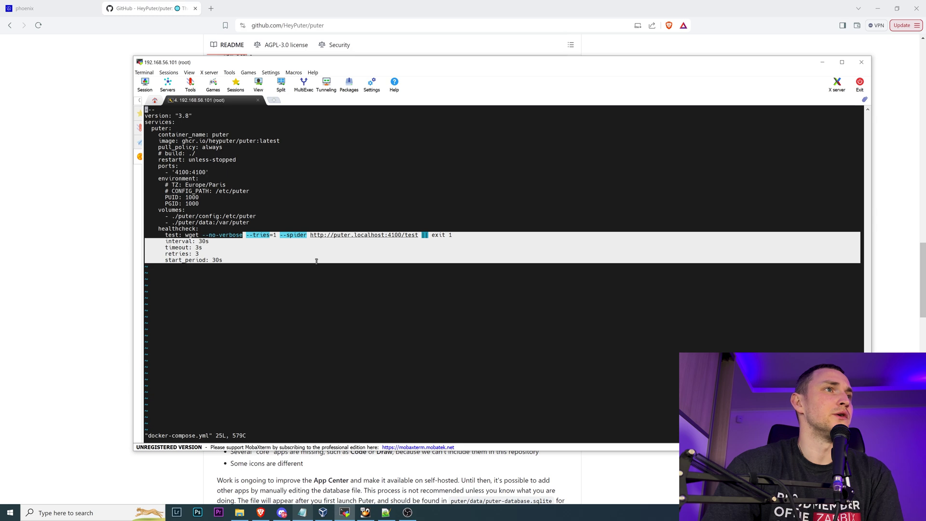
Quit vi and begin typing 'docker-compose -f do' at the root prompt
{"action": "type", "text": ":q"}
{"action": "key", "text": "Return"}
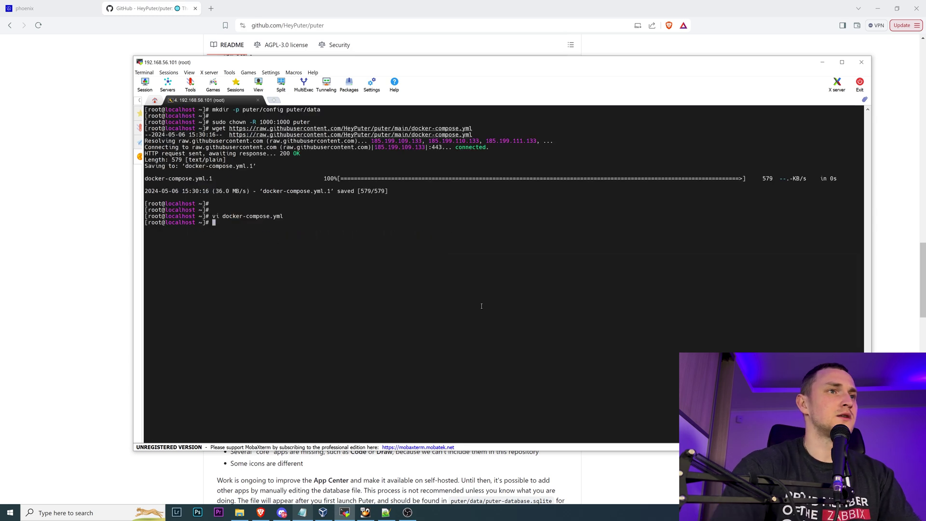
{"action": "left_click", "coordinate": [44, 303]}
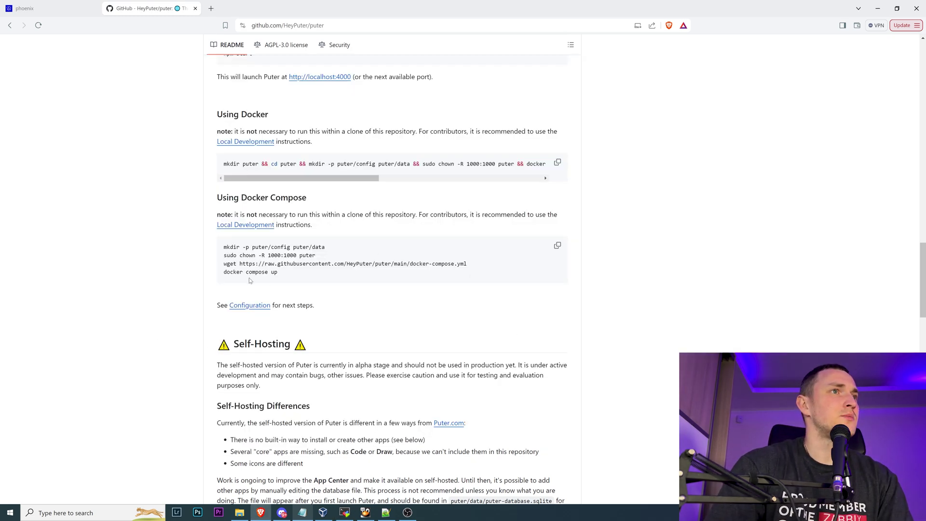
{"action": "key", "text": "alt+Tab"}
{"action": "type", "text": "do"}
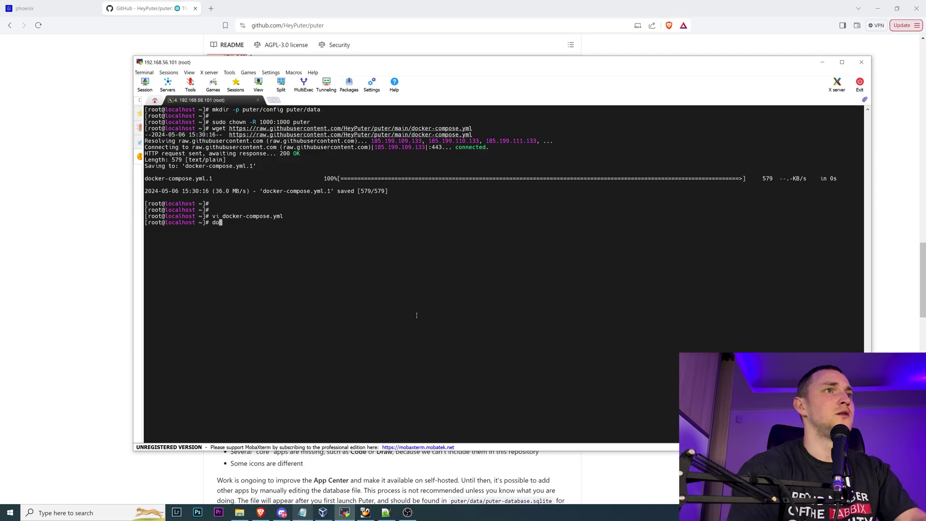
{"action": "type", "text": "cker-compose -f do"}
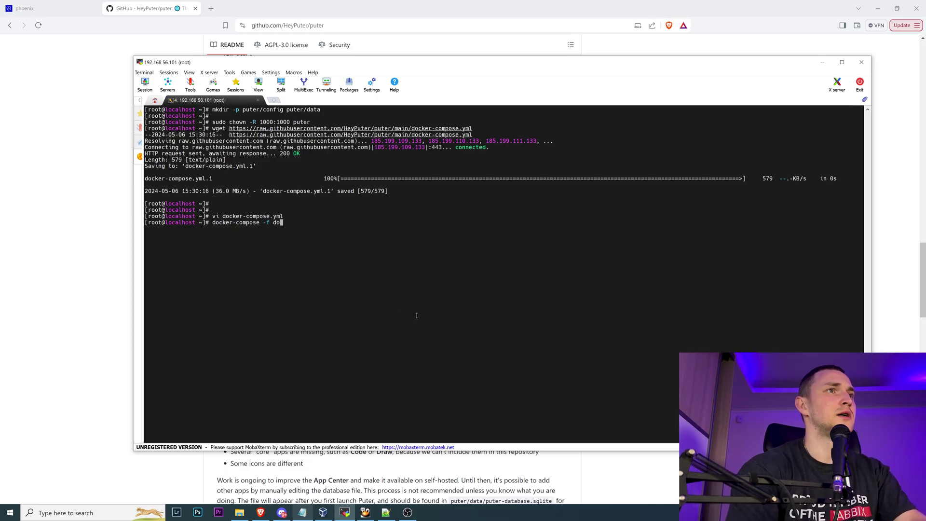
Run 'docker-compose -f docker-compose.yml up -d' to start pulling the puter image, then return to the README
{"action": "key", "text": "Tab"}
{"action": "type", "text": "yml"}
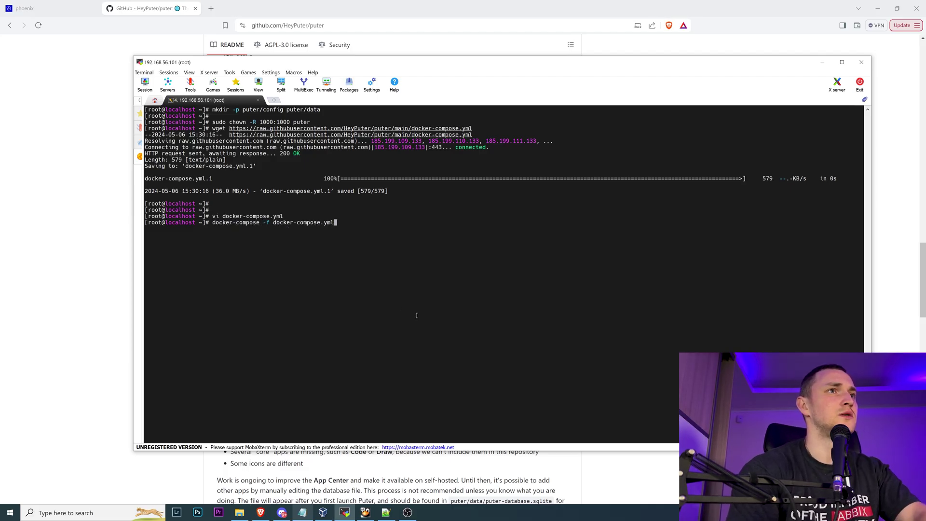
{"action": "type", "text": " up -d"}
{"action": "key", "text": "Return"}
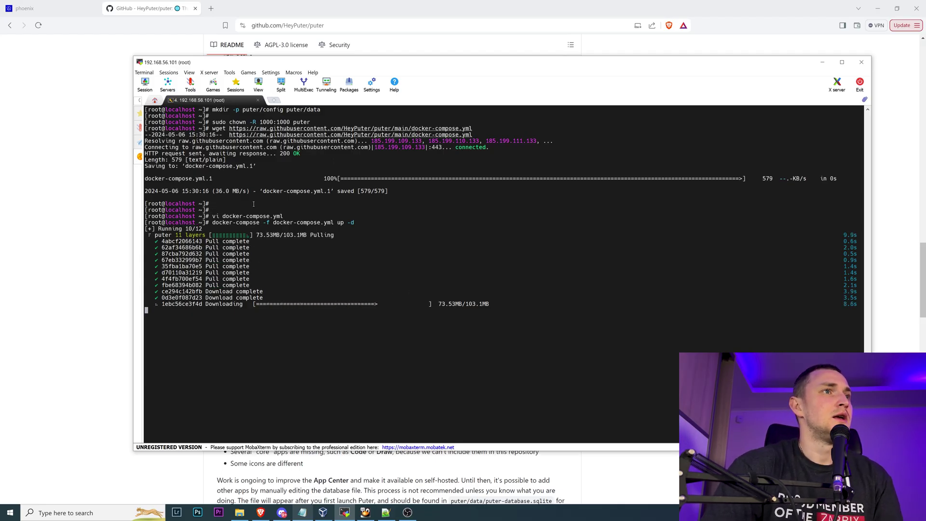
{"action": "key", "text": "alt+Tab"}
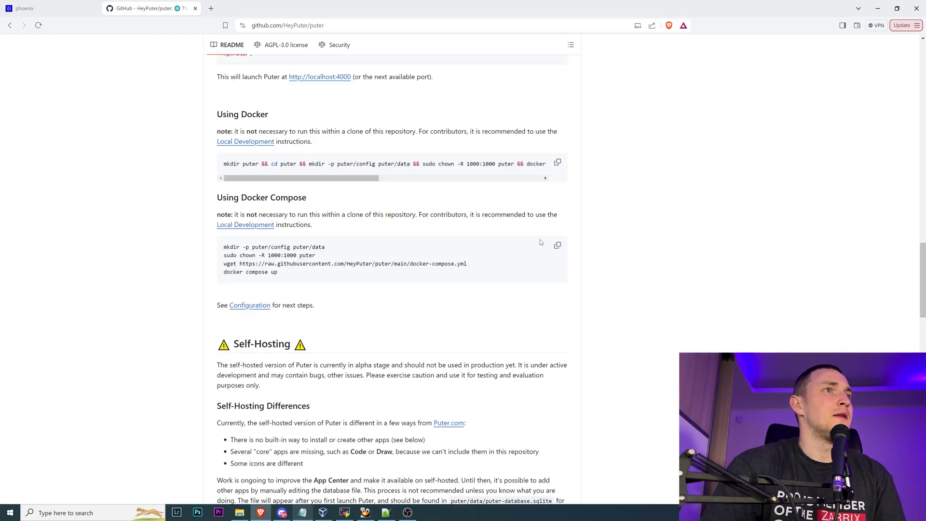
{"action": "scroll", "coordinate": [486, 236], "scroll_direction": "down", "scroll_amount": 1}
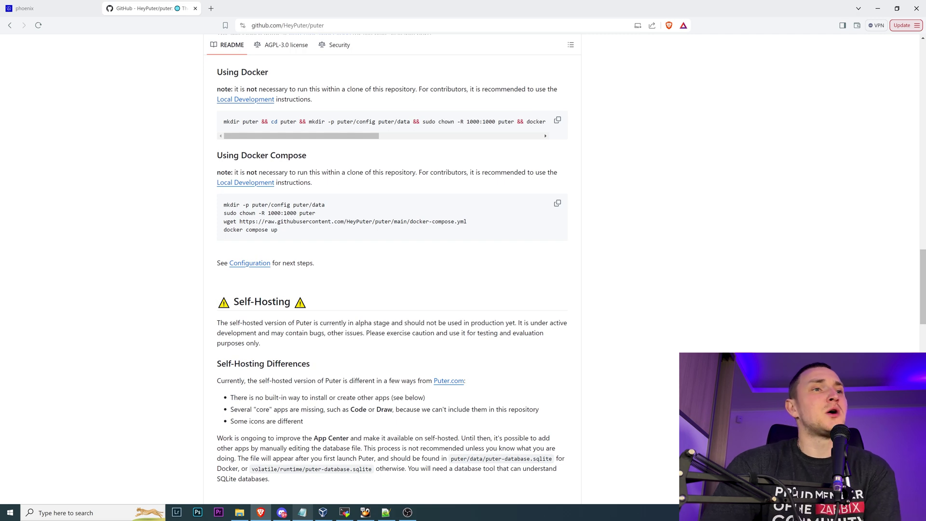
{"action": "key", "text": "alt+Tab"}
{"action": "key", "text": "alt+Tab"}
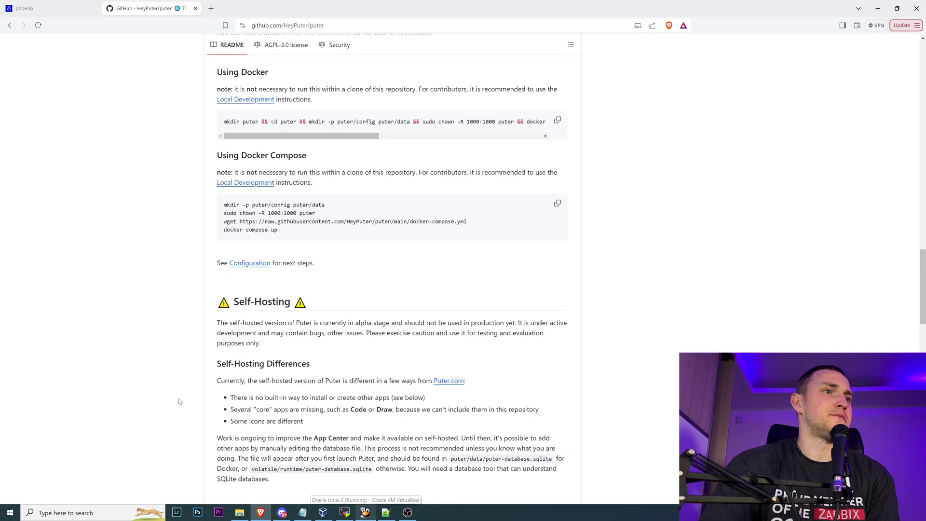
{"action": "key", "text": "alt+Tab"}
{"action": "left_click", "coordinate": [323, 512]}
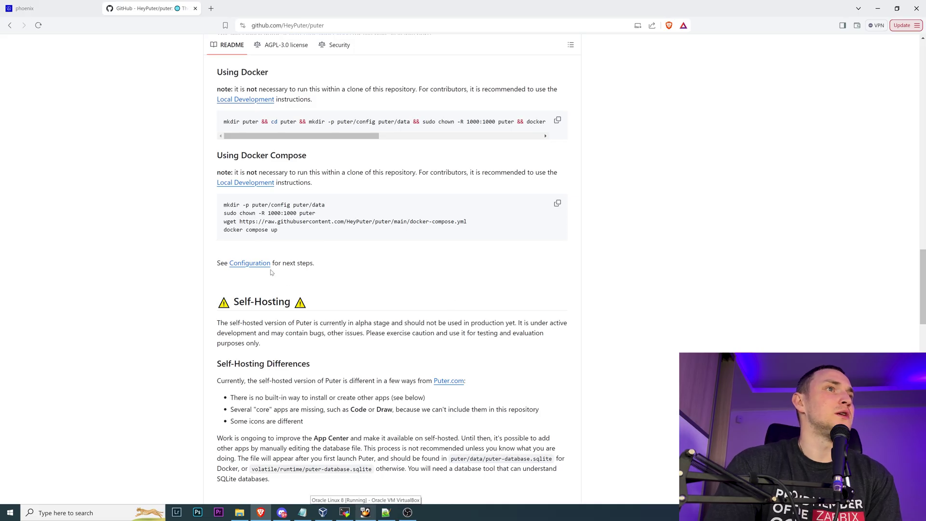
Run docker ps to confirm the puter container is running with port 4100 mapped
{"action": "left_click", "coordinate": [345, 512]}
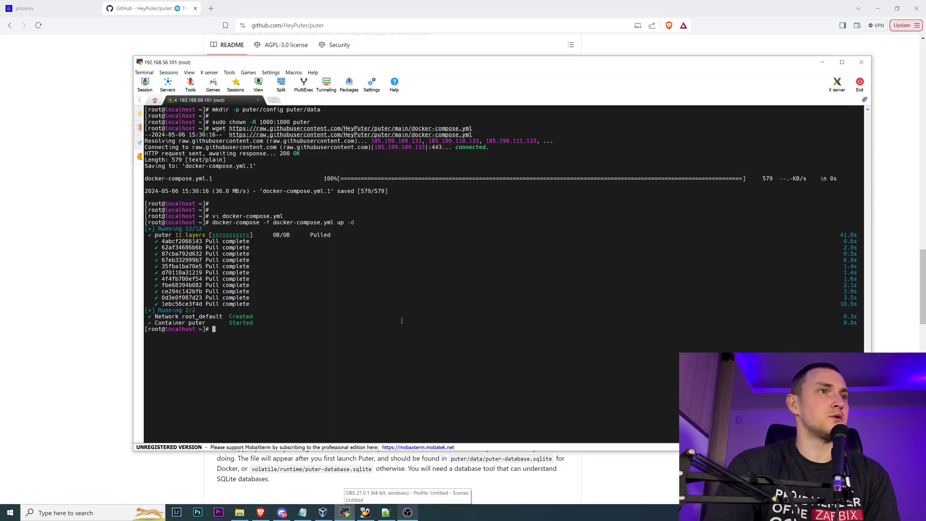
{"action": "type", "text": "docker ps"}
{"action": "key", "text": "Return"}
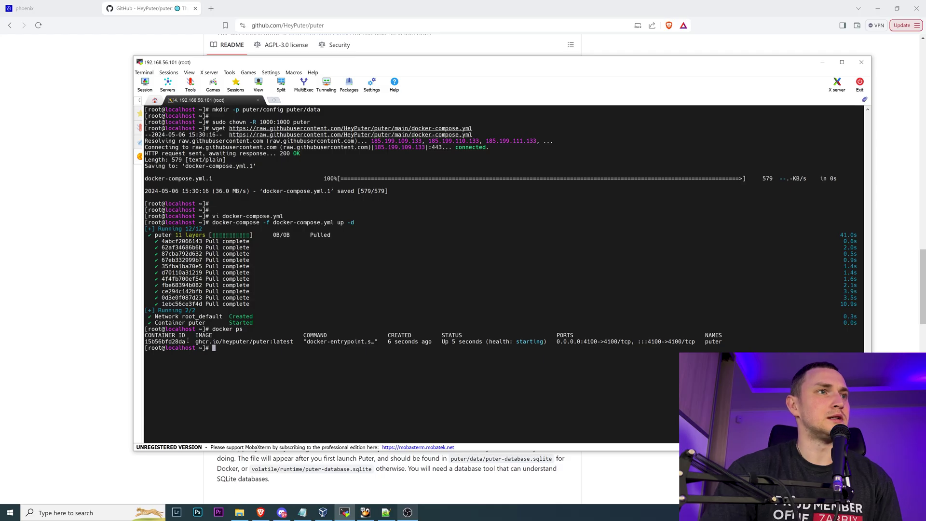
{"action": "left_click", "coordinate": [123, 348]}
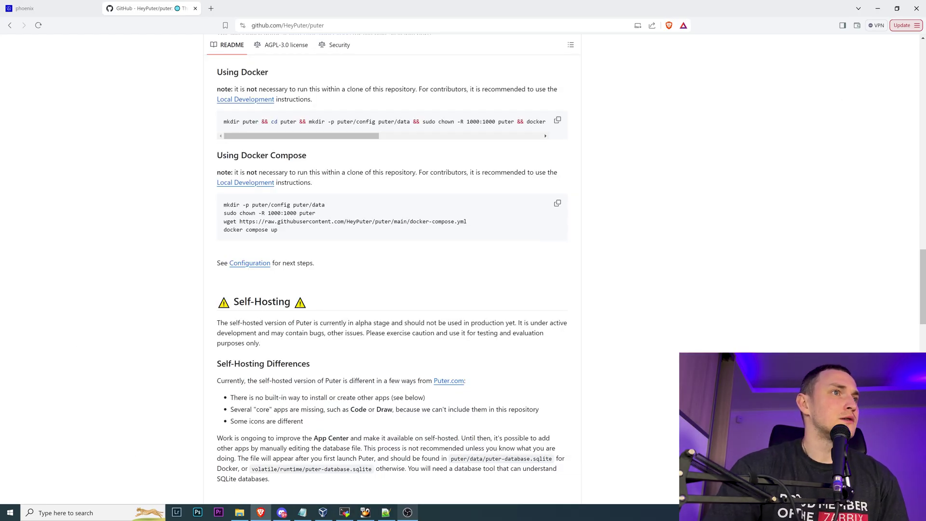
Go from the README's Configuration section to the domains.md guide and select its Windows hosts-file steps
{"action": "left_click", "coordinate": [258, 264]}
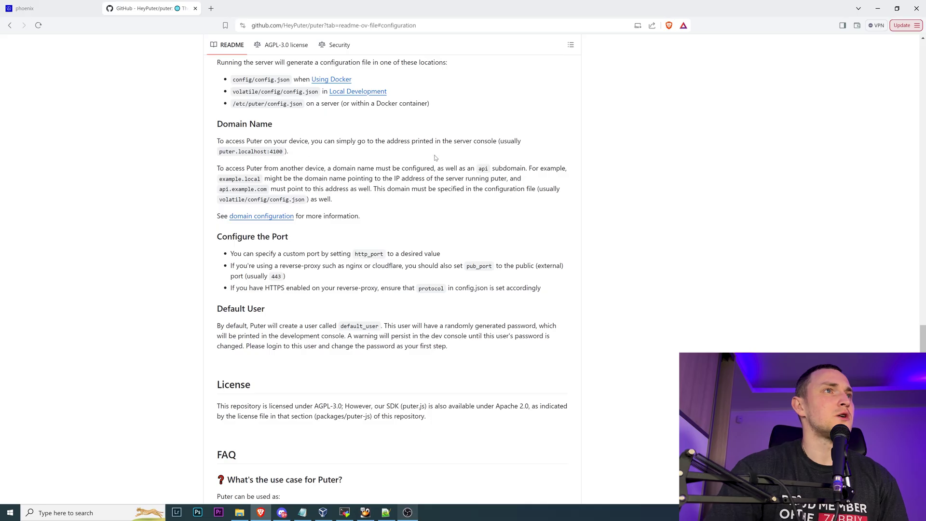
{"action": "left_click", "coordinate": [256, 216]}
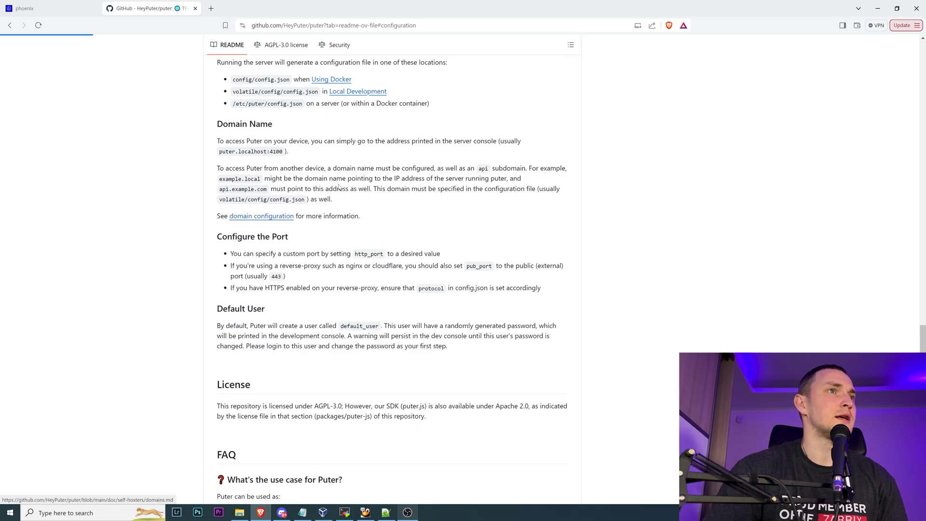
{"action": "scroll", "coordinate": [307, 269], "scroll_direction": "down", "scroll_amount": 2}
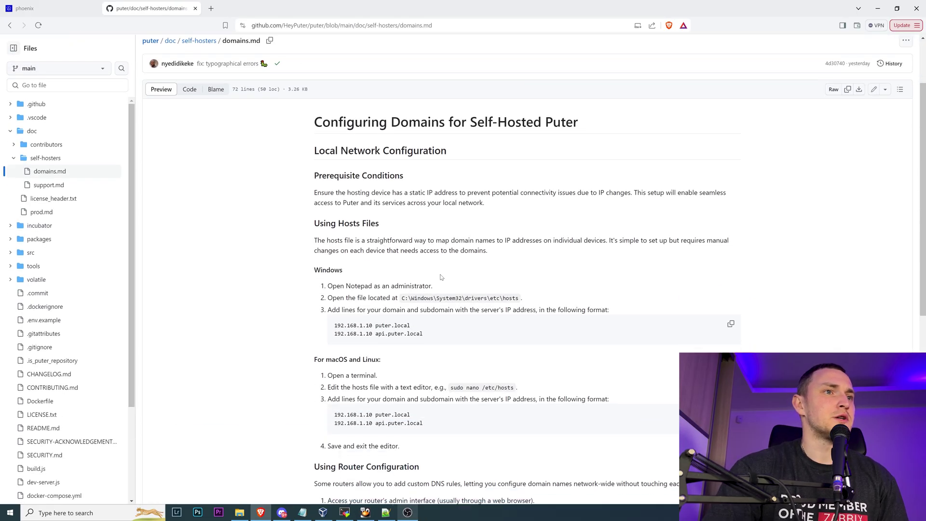
{"action": "scroll", "coordinate": [408, 293], "scroll_direction": "down", "scroll_amount": 2}
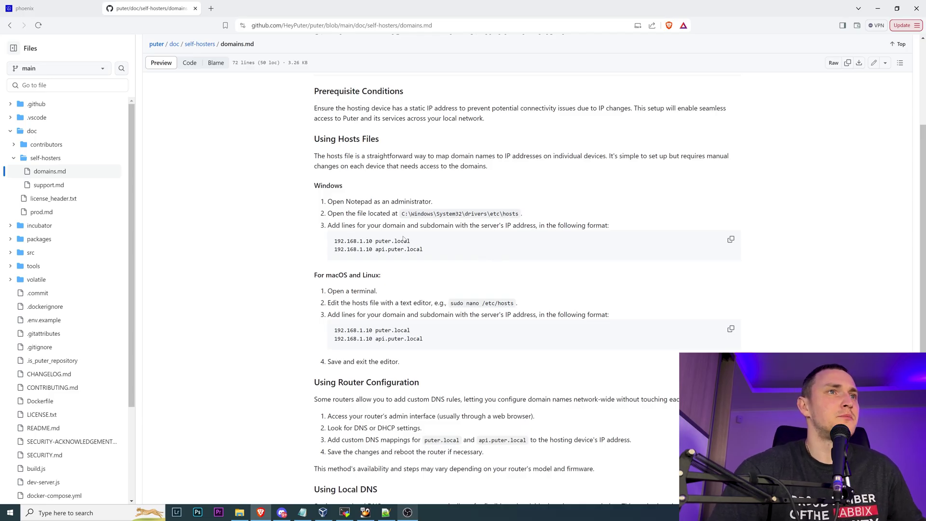
{"action": "left_click_drag", "start_coordinate": [336, 186], "coordinate": [414, 214]}
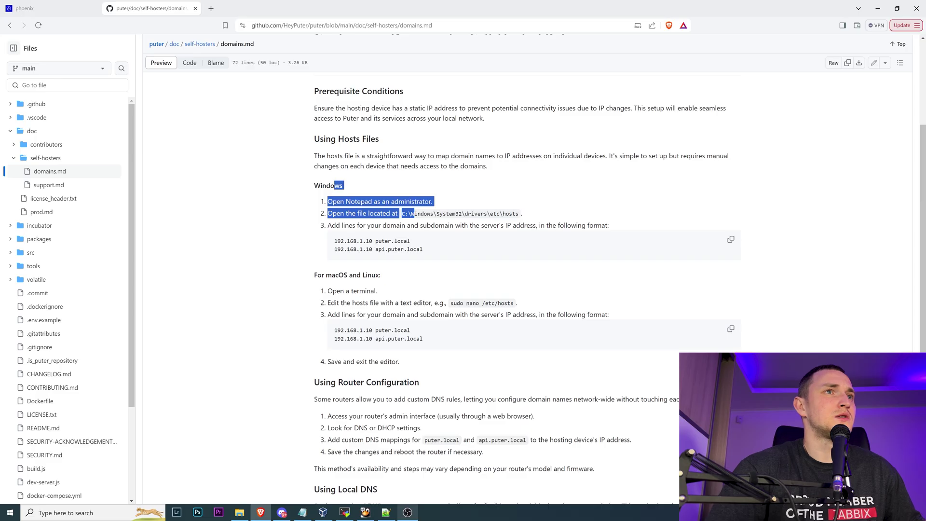
{"action": "double_click", "coordinate": [476, 214]}
{"action": "triple_click", "coordinate": [476, 213]}
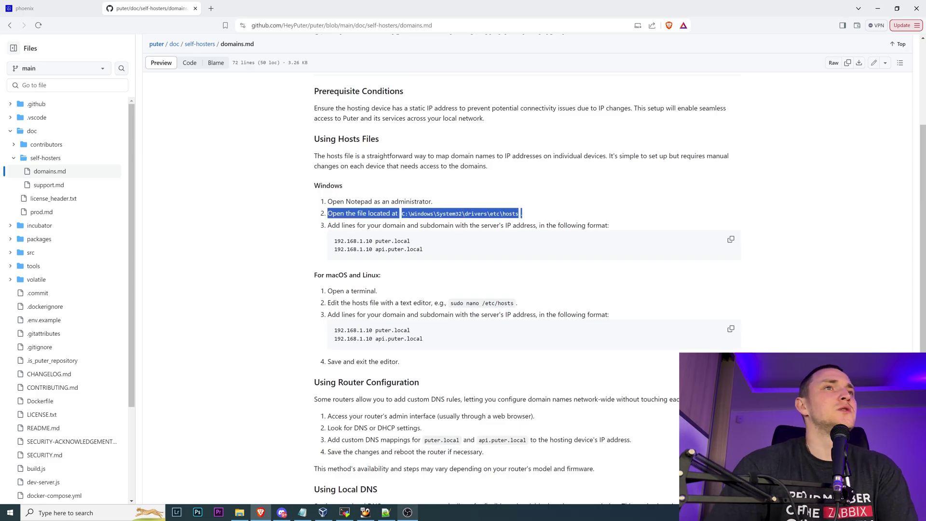
Restore Notepad++ with the hosts file, zoom out, and select the two puter.local entries on lines 18–19
{"action": "left_click", "coordinate": [386, 513]}
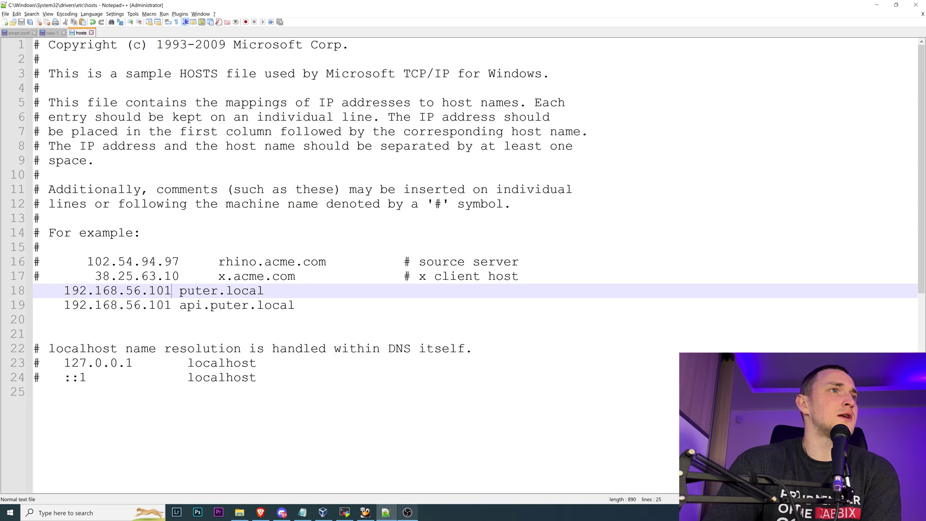
{"action": "double_click", "coordinate": [430, 6]}
{"action": "key", "text": "ctrl+minus"}
{"action": "key", "text": "ctrl+minus"}
{"action": "key", "text": "ctrl+minus"}
{"action": "key", "text": "ctrl+minus"}
{"action": "key", "text": "ctrl+minus"}
{"action": "key", "text": "ctrl+minus"}
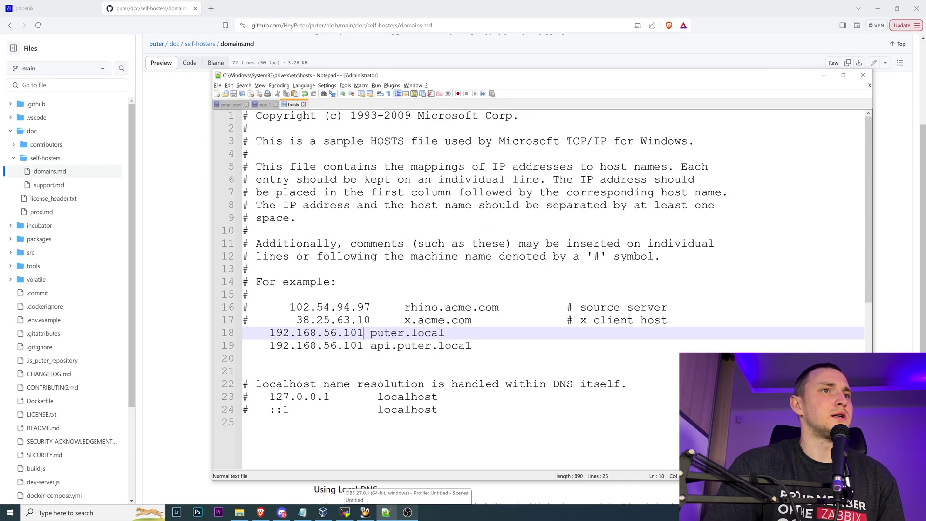
{"action": "scroll", "coordinate": [482, 232], "scroll_direction": "down", "scroll_amount": 1}
{"action": "key", "text": "Down"}
{"action": "key", "text": "End"}
{"action": "key", "text": "shift+Up"}
{"action": "key", "text": "shift+Home"}
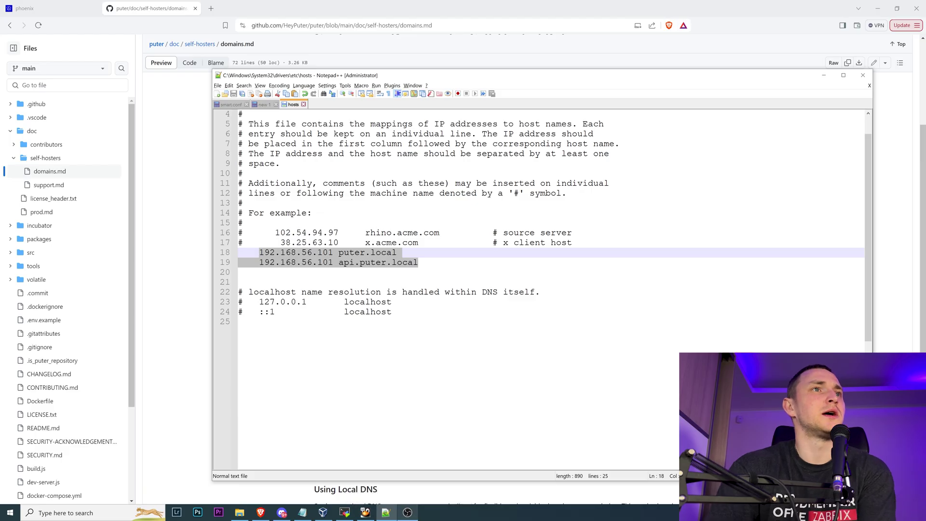
Highlight the 192.168.56.101 address and puter.local host names, then minimize Notepad++
{"action": "left_click_drag", "start_coordinate": [259, 252], "coordinate": [333, 252]}
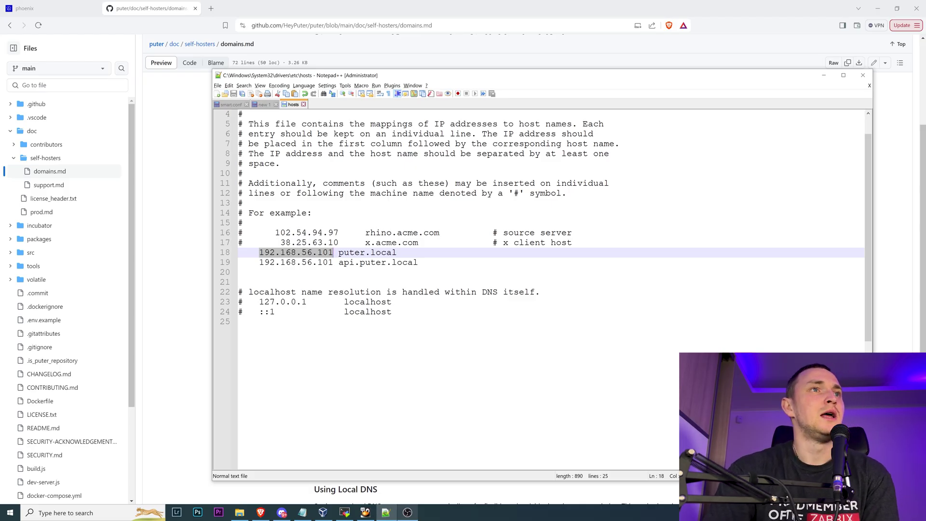
{"action": "left_click_drag", "start_coordinate": [339, 252], "coordinate": [397, 253]}
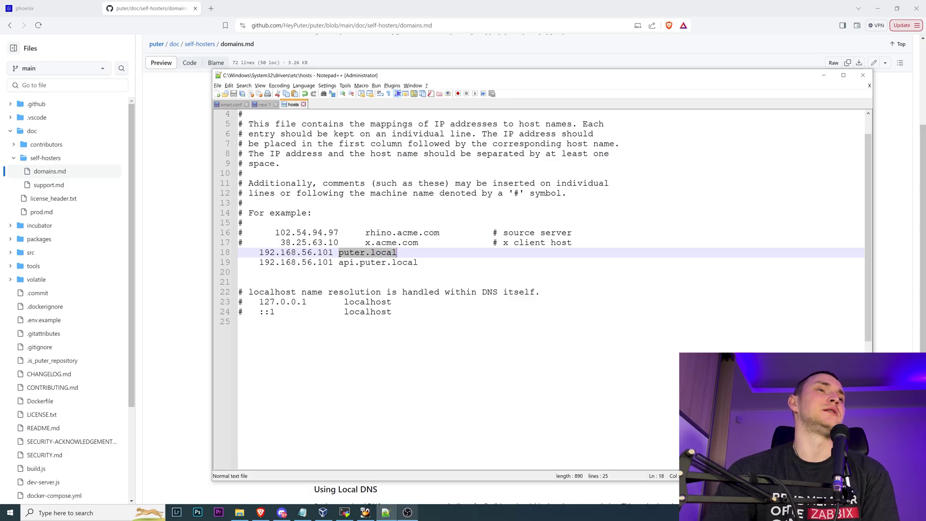
{"action": "left_click", "coordinate": [386, 252]}
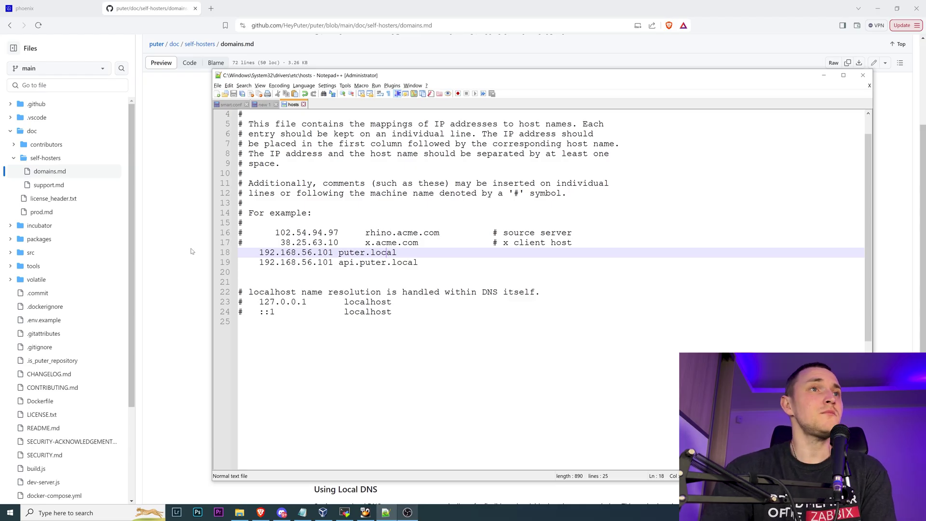
{"action": "left_click_drag", "start_coordinate": [339, 252], "coordinate": [397, 252]}
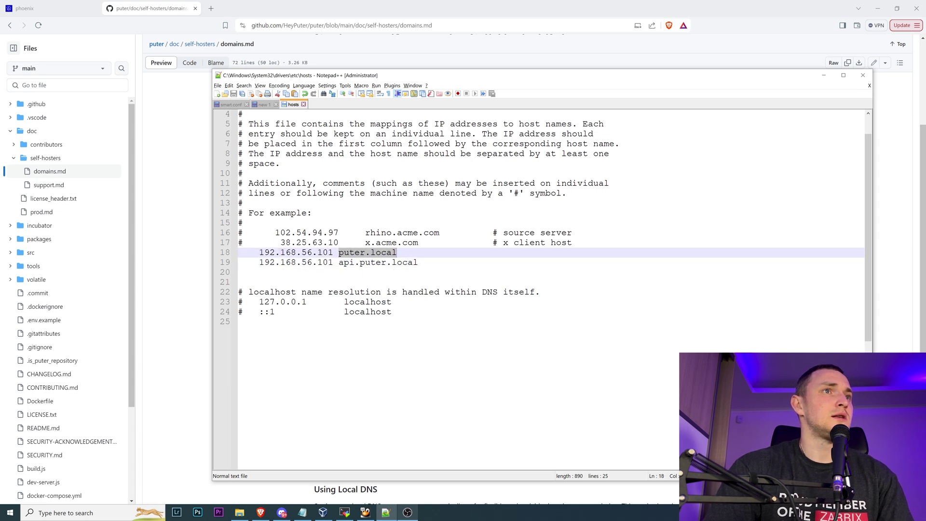
{"action": "left_click", "coordinate": [187, 273]}
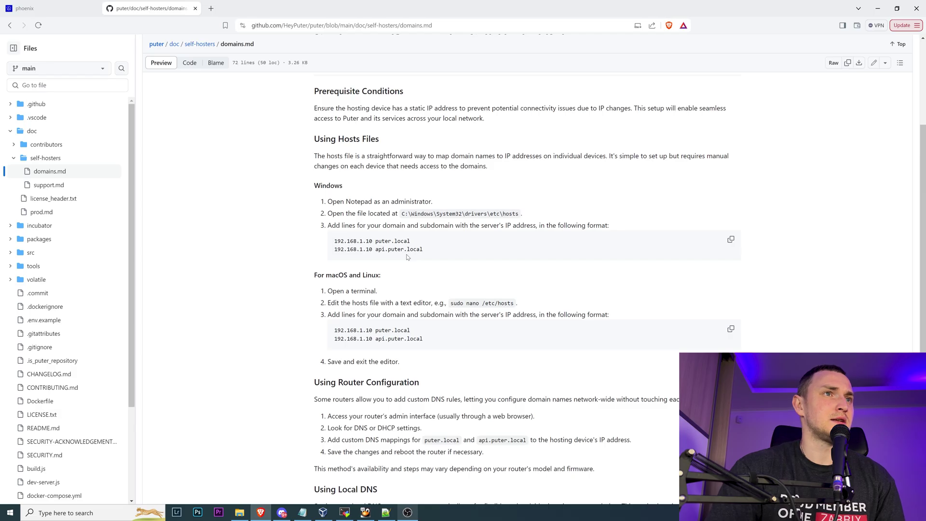
Load puter.local:4100 in a new browser tab and reload it until Puter appears
{"action": "left_click", "coordinate": [211, 8]}
{"action": "type", "text": "puter.local"}
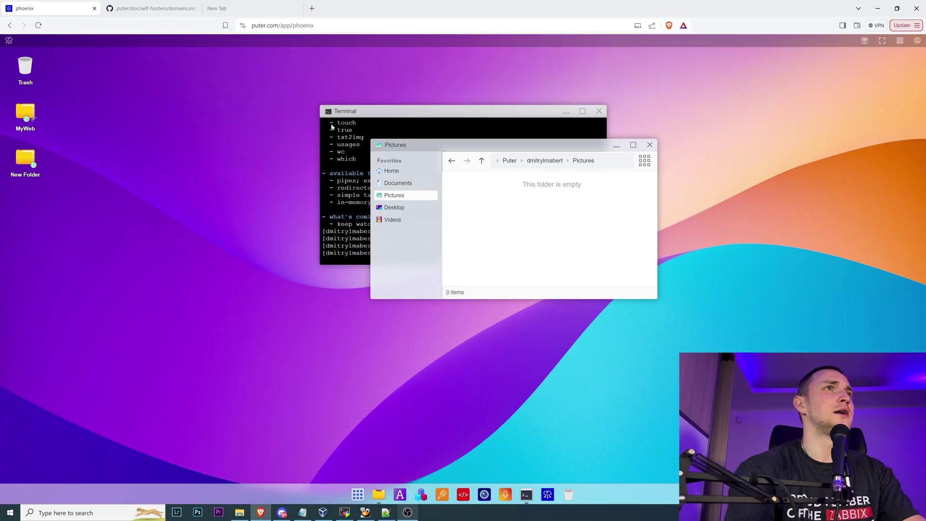
{"action": "left_click", "coordinate": [91, 9]}
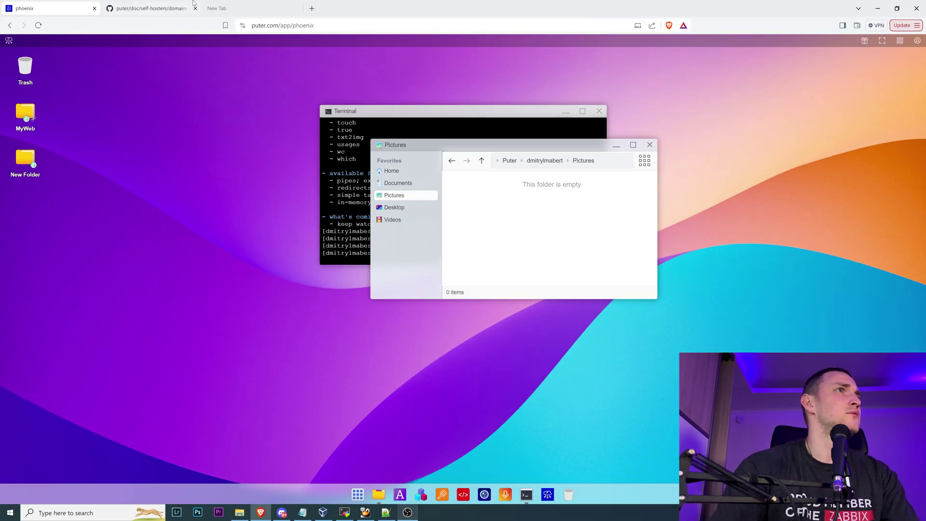
{"action": "left_click", "coordinate": [217, 9]}
{"action": "key", "text": "Return"}
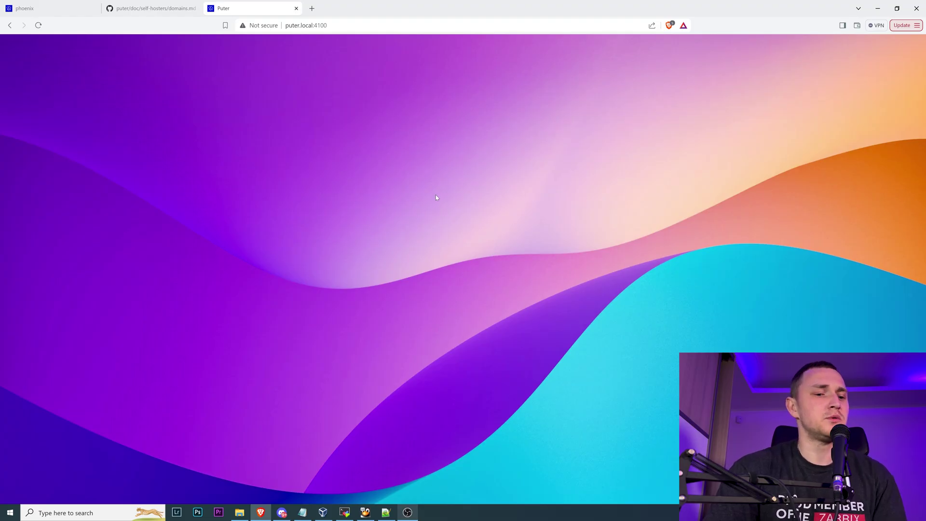
{"action": "key", "text": "F5"}
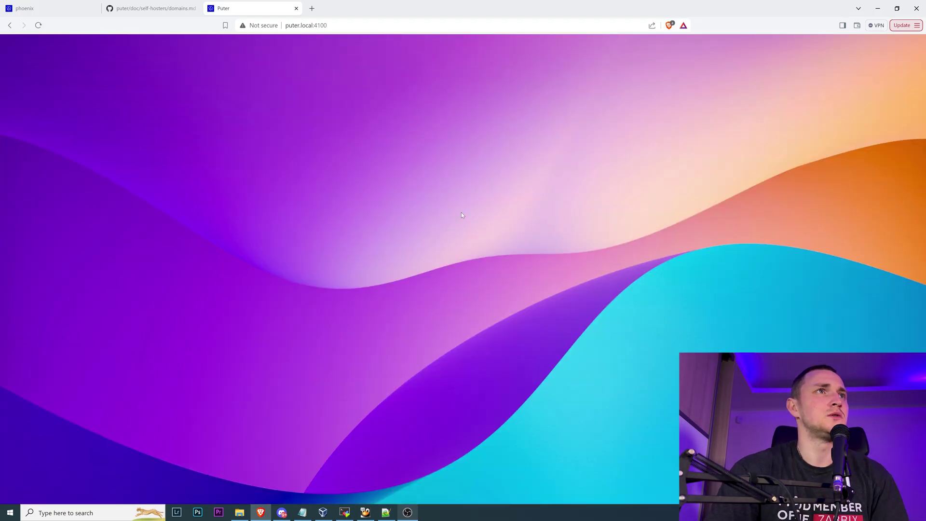
{"action": "right_click", "coordinate": [441, 250]}
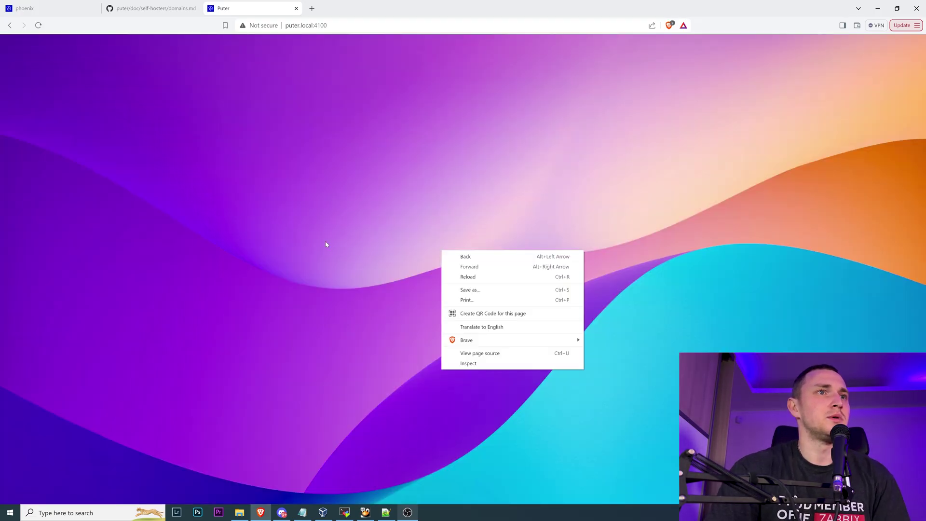
{"action": "key", "text": "F5"}
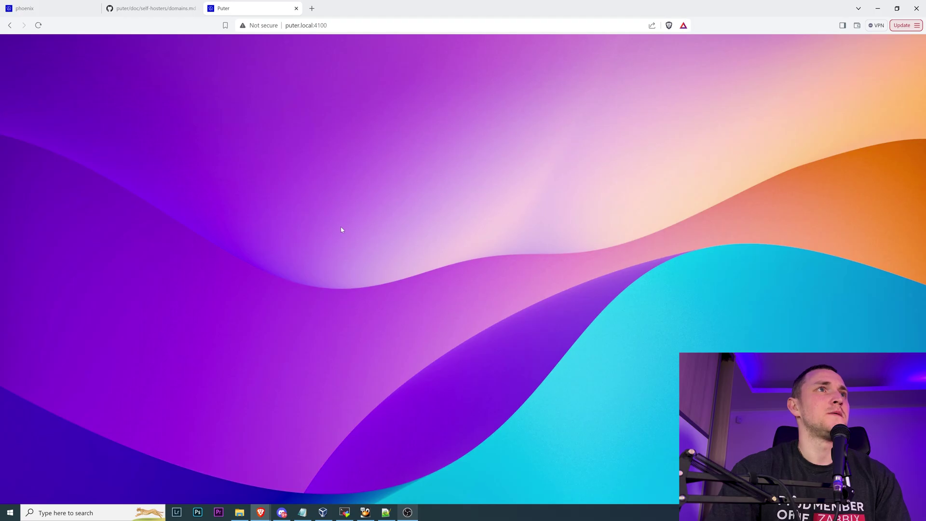
Switch between the private login window and the normal browser, then go to the GitHub domains.md tab
{"action": "key", "text": "alt+Tab"}
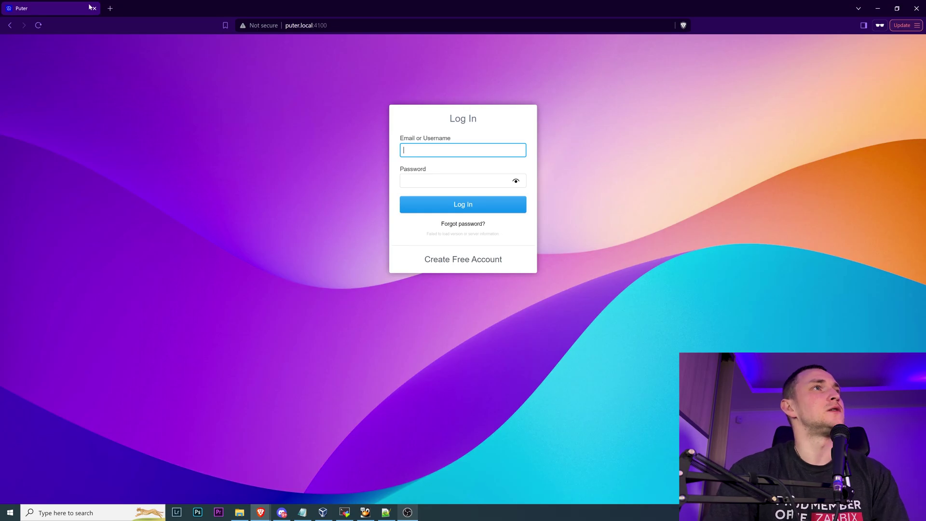
{"action": "key", "text": "alt+Tab"}
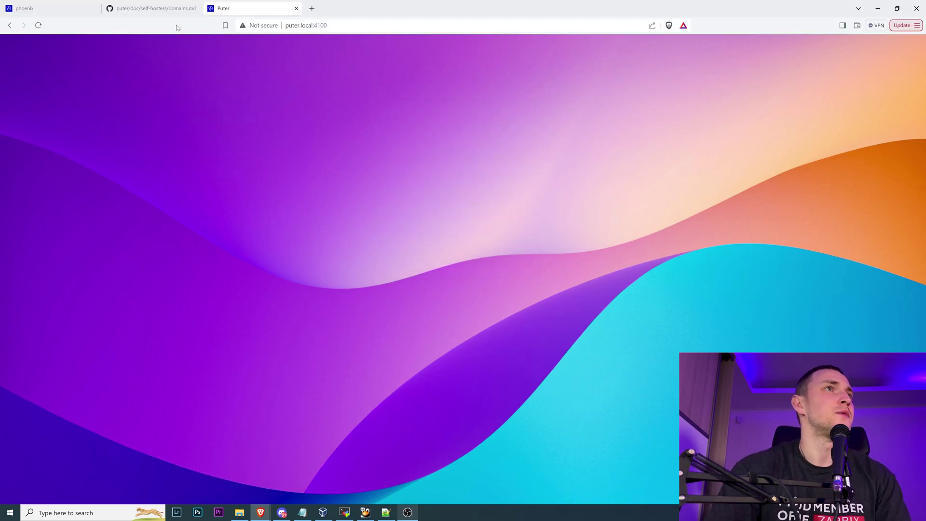
{"action": "key", "text": "alt+Tab"}
{"action": "key", "text": "alt+Tab"}
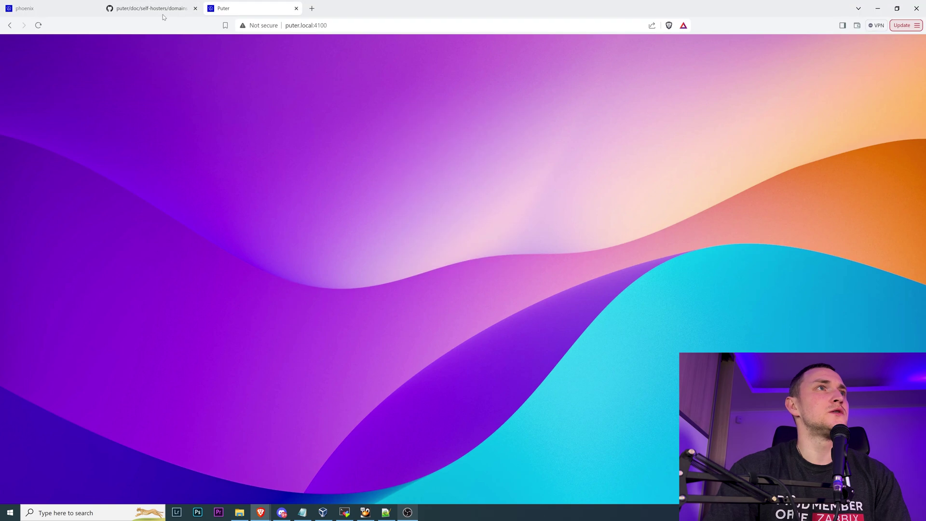
{"action": "key", "text": "ctrl+shift+Tab"}
Scroll domains.md, go back to the README's Configuration section, then switch to the puter.local:4100 tab
{"action": "scroll", "coordinate": [402, 272], "scroll_direction": "down", "scroll_amount": 3}
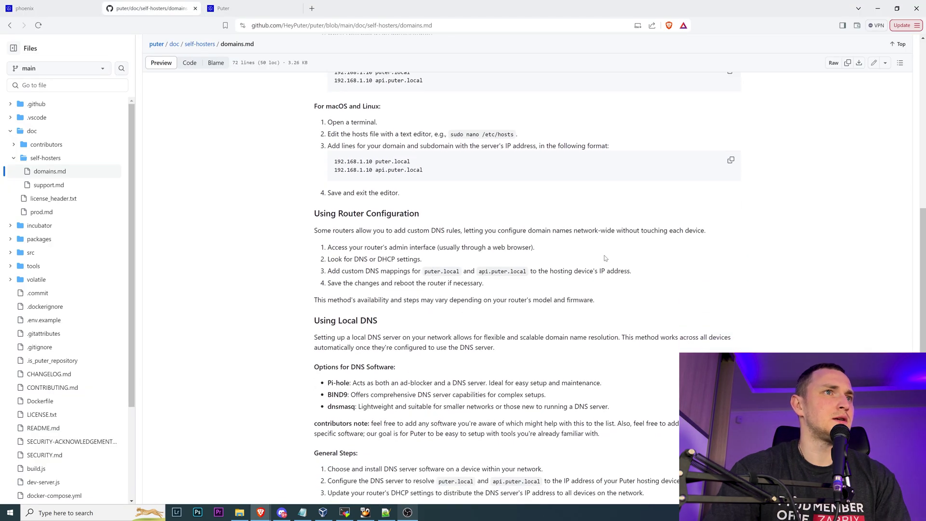
{"action": "scroll", "coordinate": [605, 258], "scroll_direction": "down", "scroll_amount": 2}
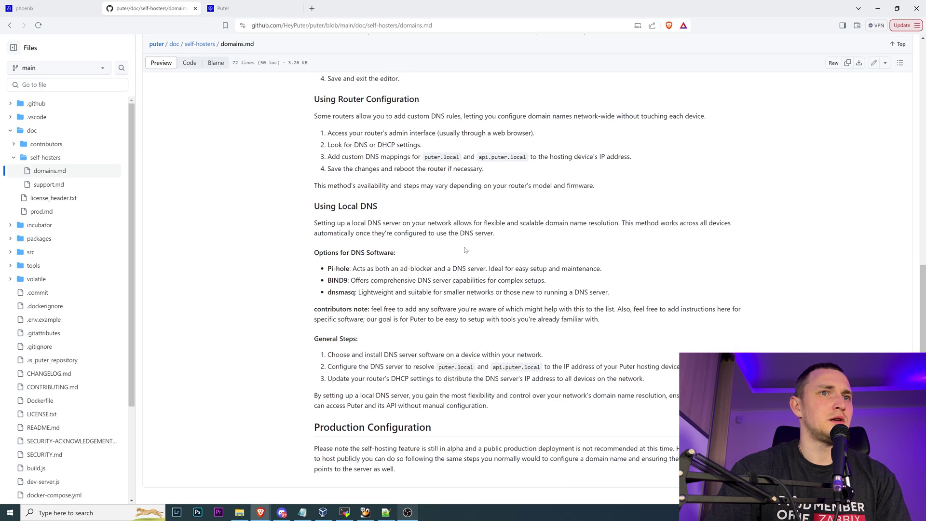
{"action": "scroll", "coordinate": [294, 263], "scroll_direction": "up", "scroll_amount": 10}
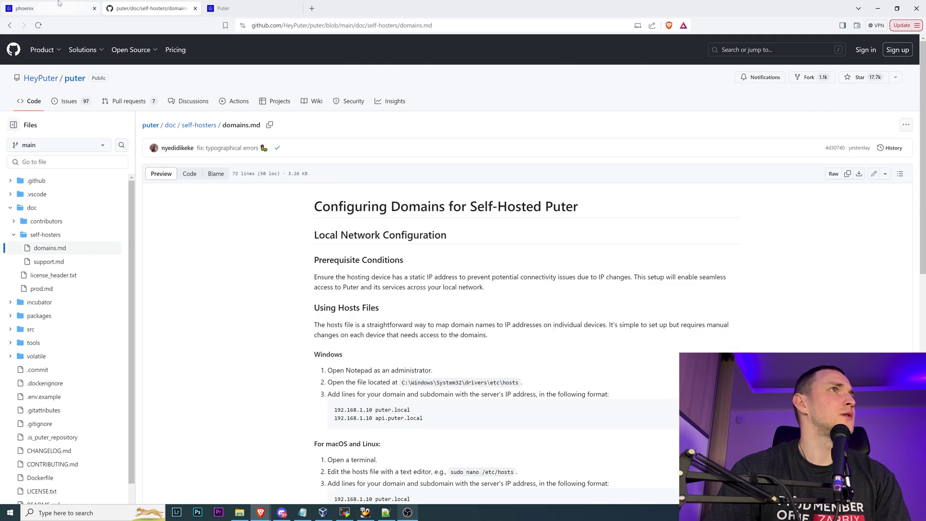
{"action": "left_click", "coordinate": [9, 25]}
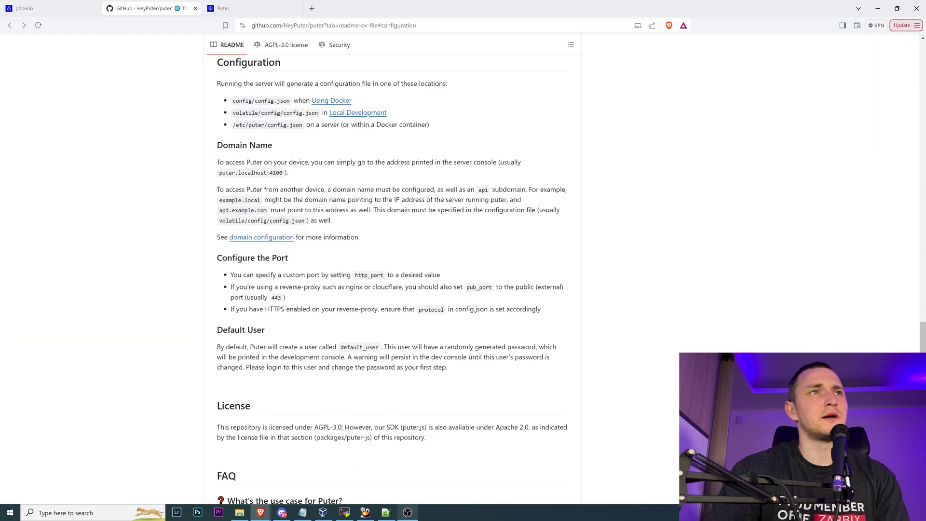
{"action": "scroll", "coordinate": [471, 348], "scroll_direction": "up", "scroll_amount": 5}
{"action": "scroll", "coordinate": [471, 348], "scroll_direction": "up", "scroll_amount": 20}
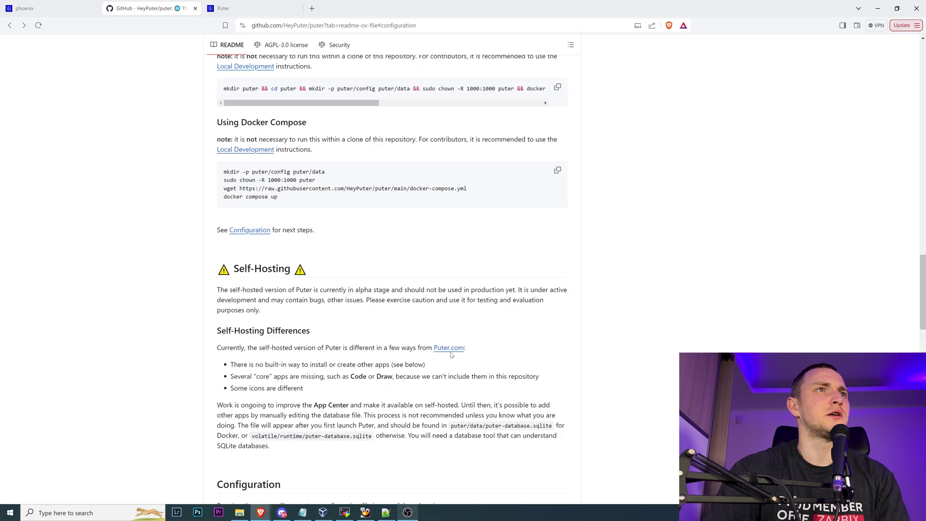
{"action": "scroll", "coordinate": [504, 356], "scroll_direction": "down", "scroll_amount": 6}
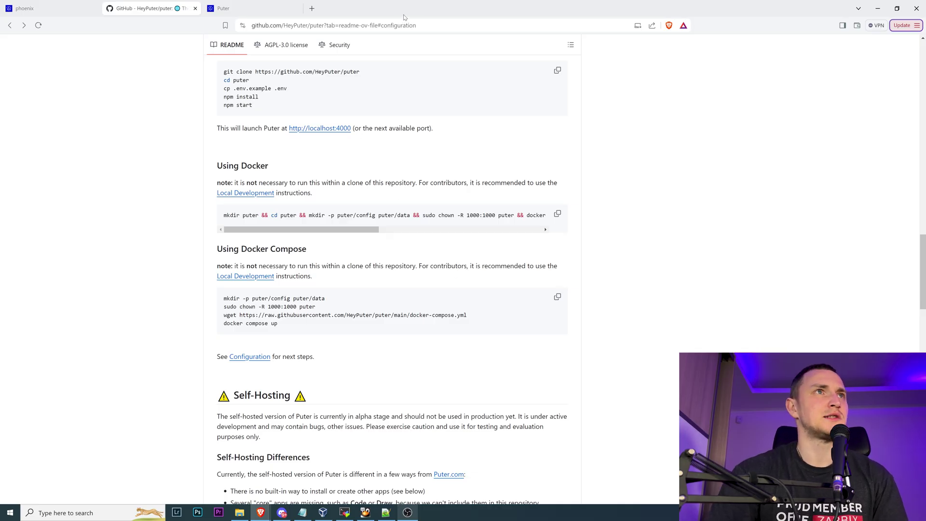
{"action": "key", "text": "ctrl+Tab"}
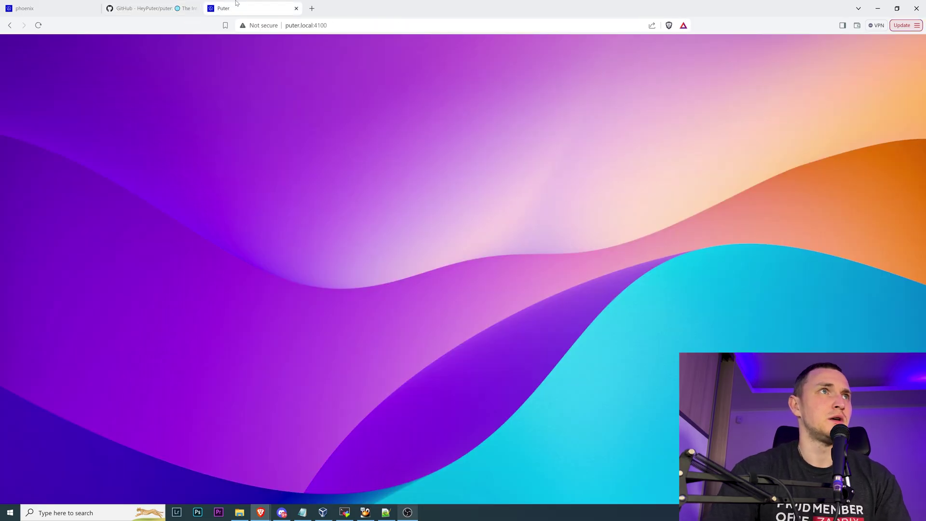
Run docker logs on the Puter container ID and copy the default_user name from the output
{"action": "left_click", "coordinate": [345, 513]}
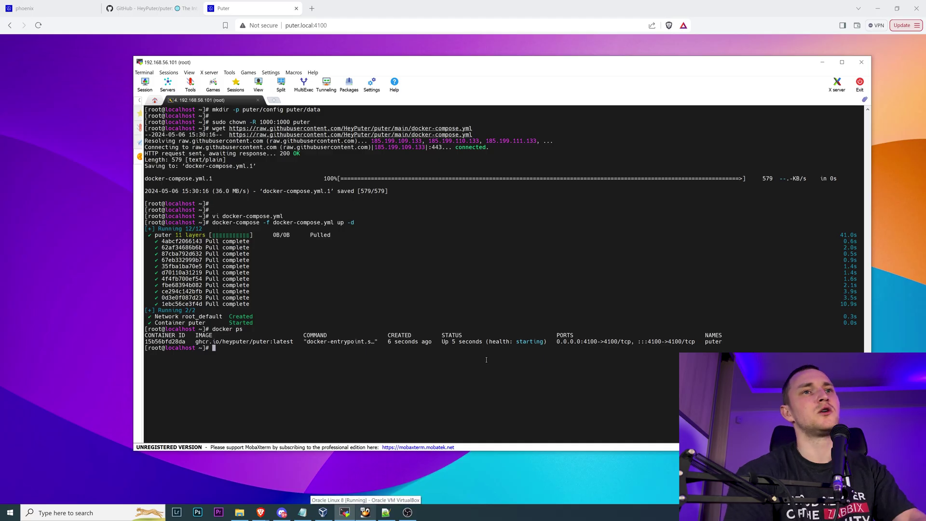
{"action": "key", "text": "Return"}
{"action": "key", "text": "Return"}
{"action": "type", "text": "docker ;"}
{"action": "key", "text": "BackSpace"}
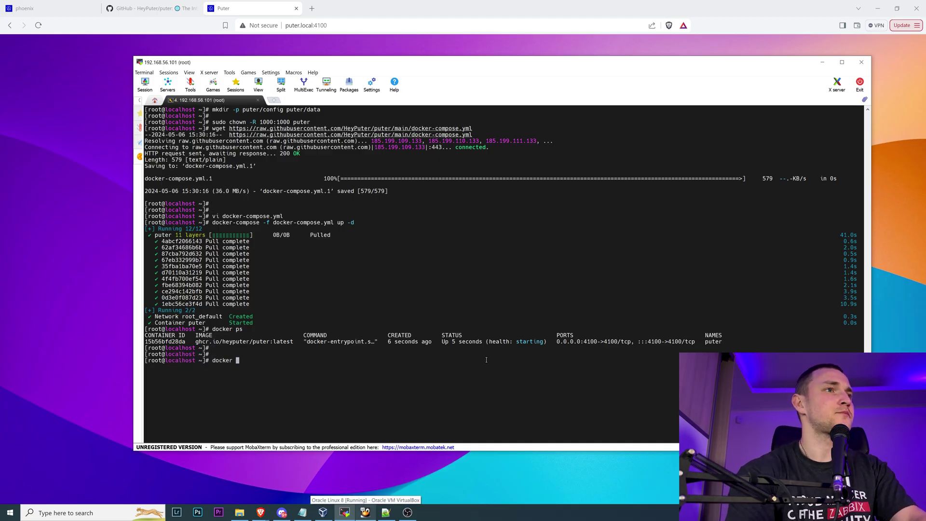
{"action": "type", "text": "logs"}
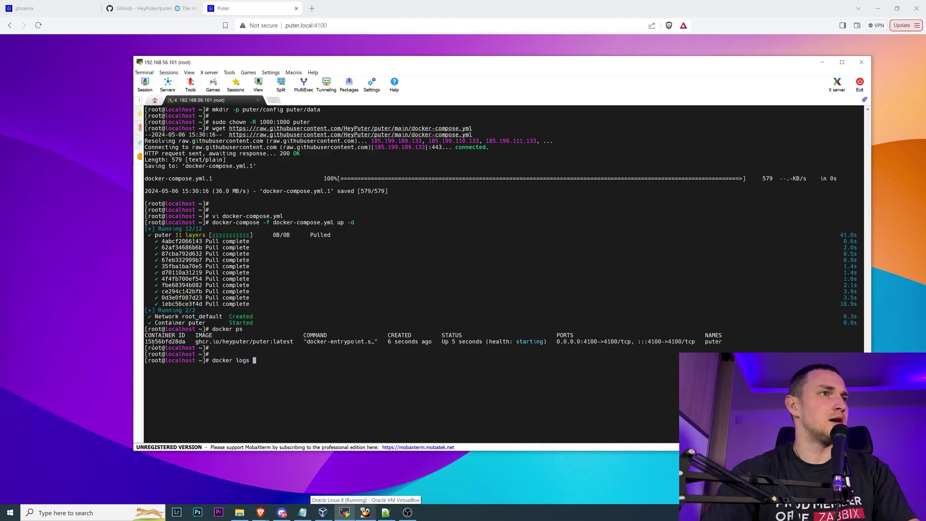
{"action": "double_click", "coordinate": [160, 341]}
{"action": "right_click", "coordinate": [160, 341]}
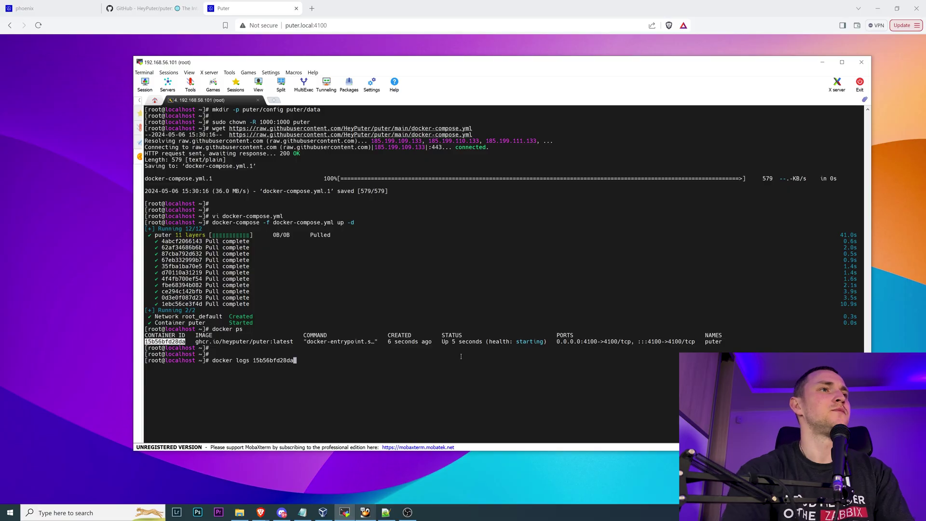
{"action": "key", "text": "Return"}
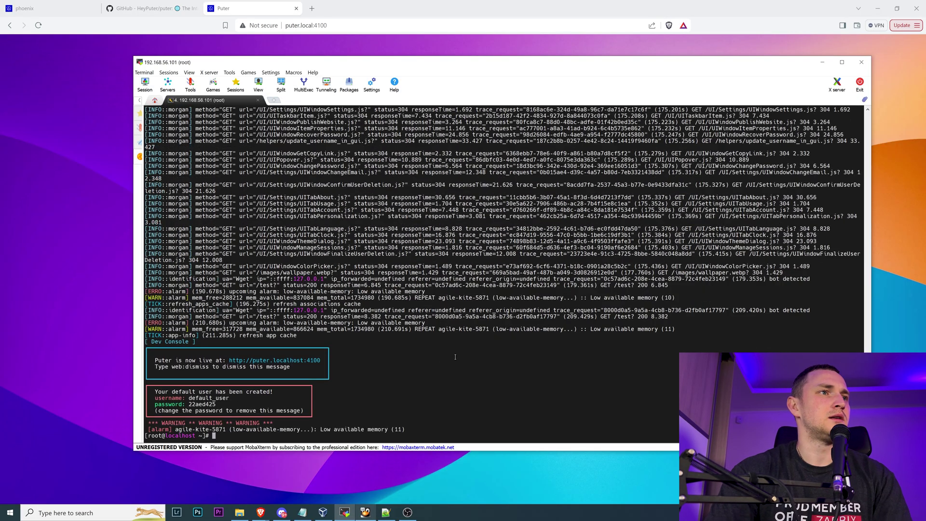
{"action": "double_click", "coordinate": [209, 398]}
{"action": "key", "text": "ctrl+c"}
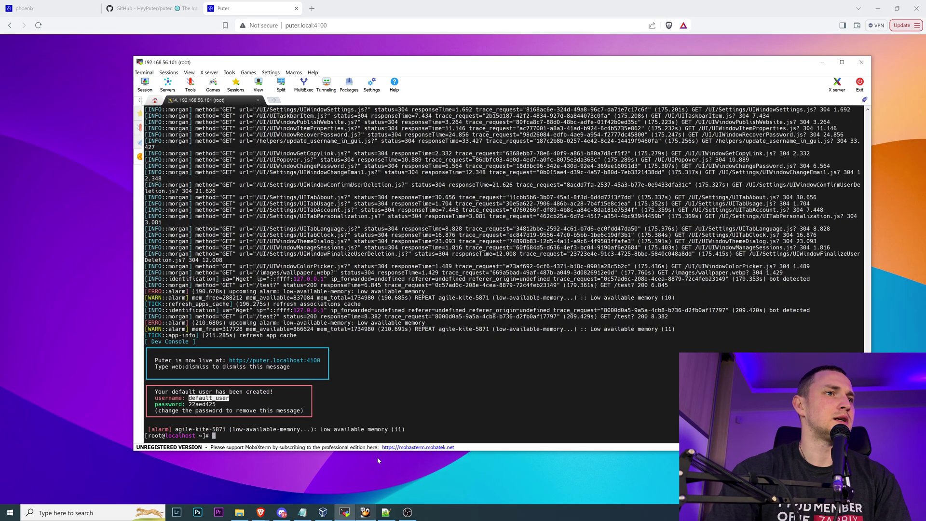
Log in as default_user with the generated password copied from the container logs
{"action": "mouse_move", "coordinate": [261, 513]}
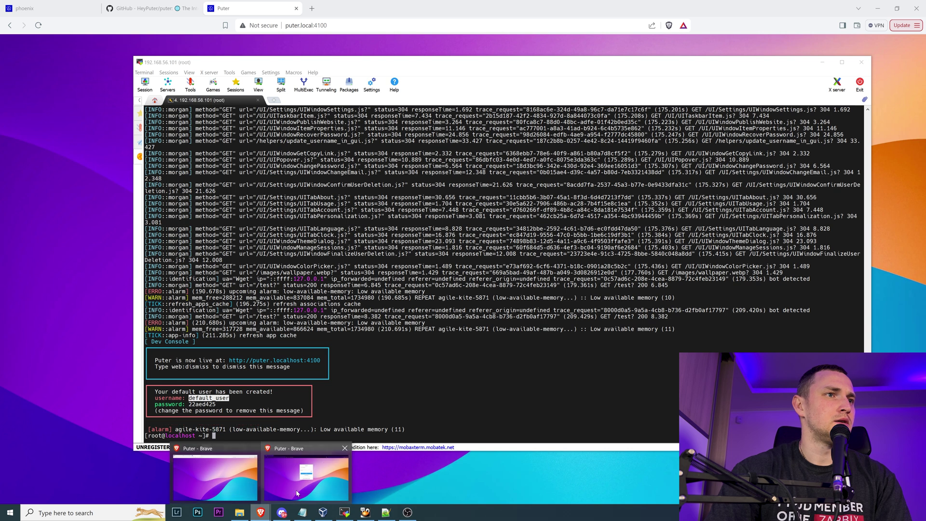
{"action": "left_click", "coordinate": [216, 470]}
{"action": "key", "text": "ctrl+v"}
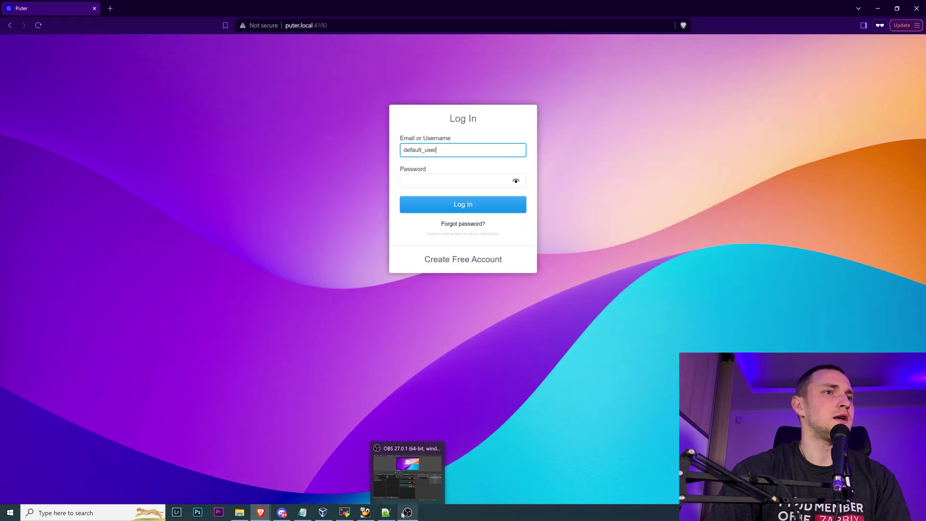
{"action": "mouse_move", "coordinate": [344, 512]}
{"action": "left_click", "coordinate": [333, 470]}
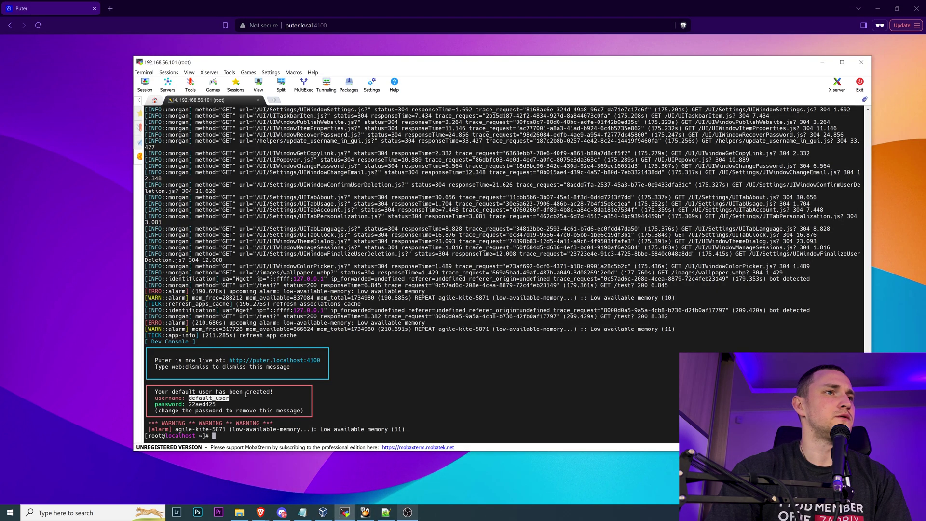
{"action": "double_click", "coordinate": [201, 405]}
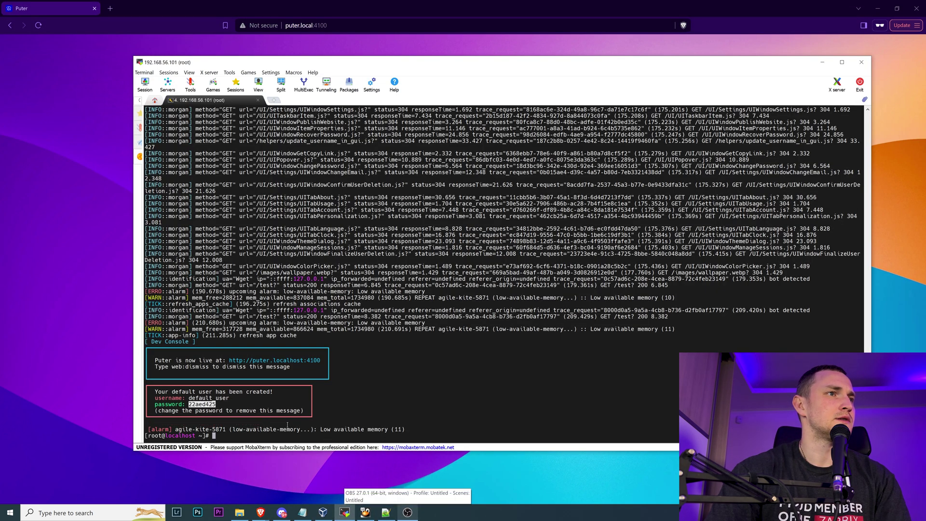
{"action": "left_click", "coordinate": [268, 509]}
{"action": "left_click", "coordinate": [307, 478]}
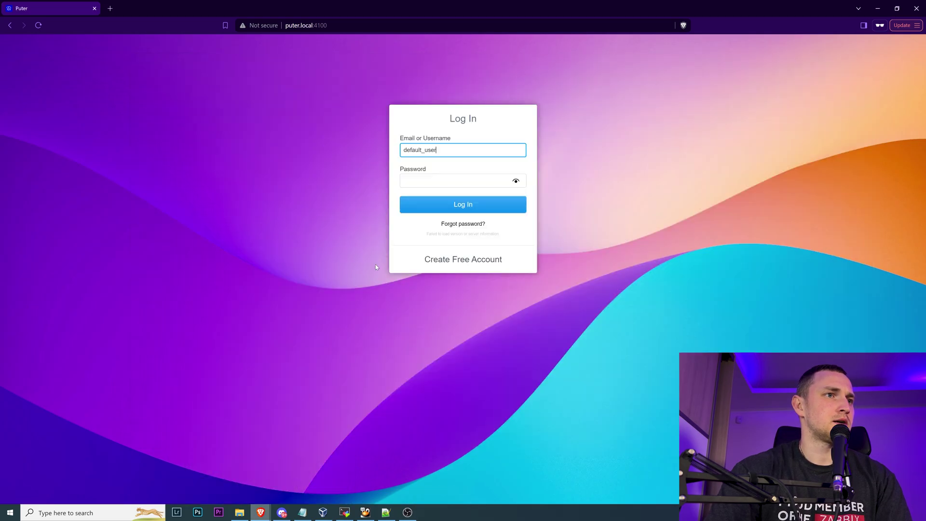
{"action": "left_click", "coordinate": [459, 181]}
{"action": "key", "text": "ctrl+v"}
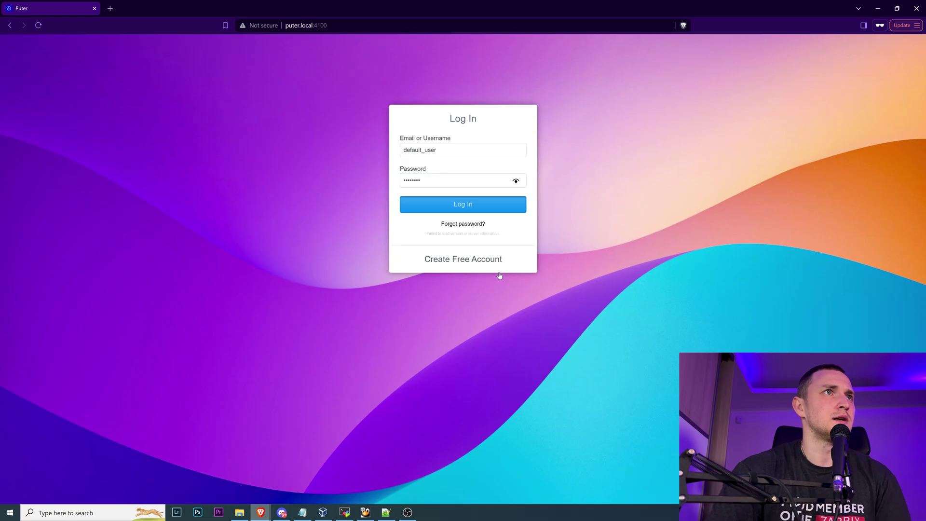
{"action": "key", "text": "Return"}
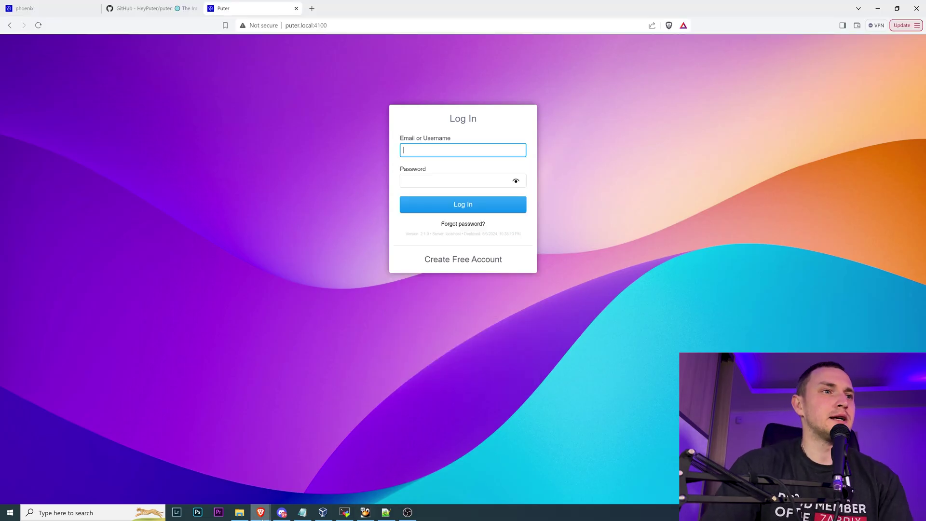
Close the private browser window showing the login error, closing all its tabs
{"action": "left_click", "coordinate": [304, 471]}
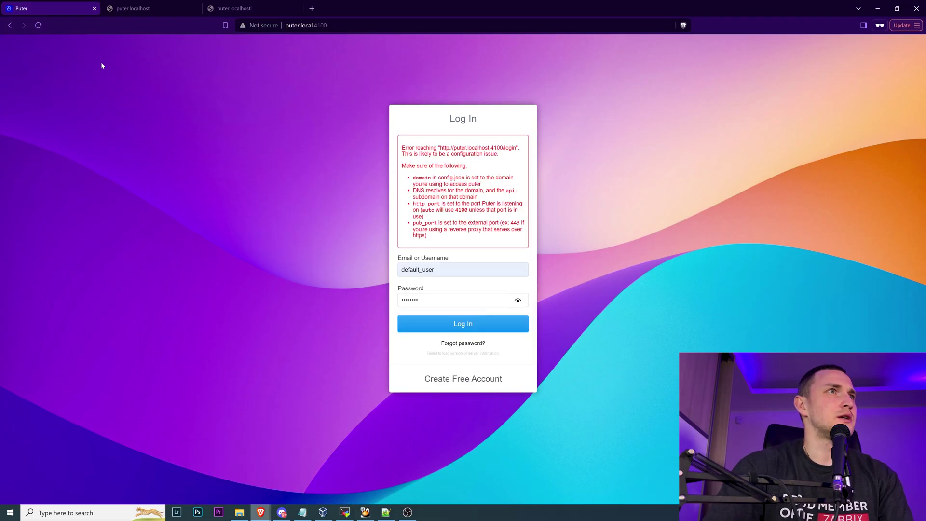
{"action": "left_click", "coordinate": [917, 8]}
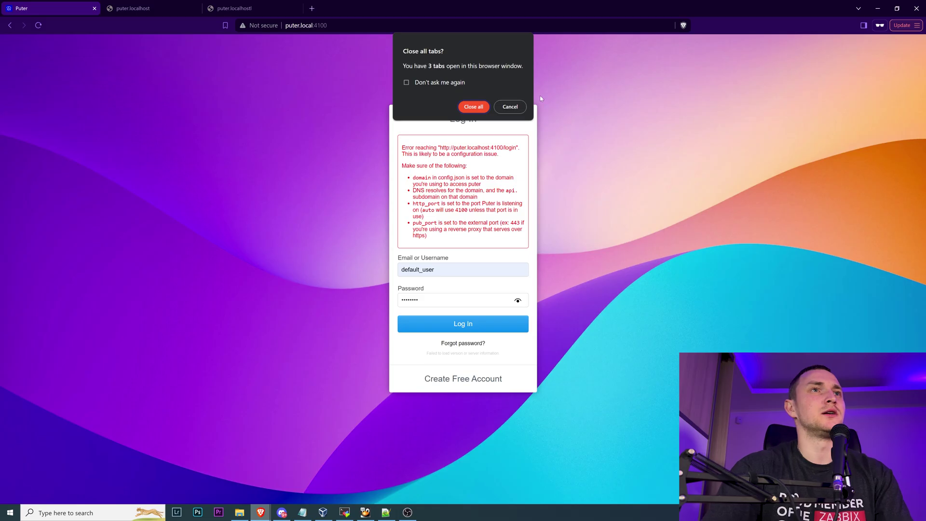
{"action": "left_click", "coordinate": [475, 107]}
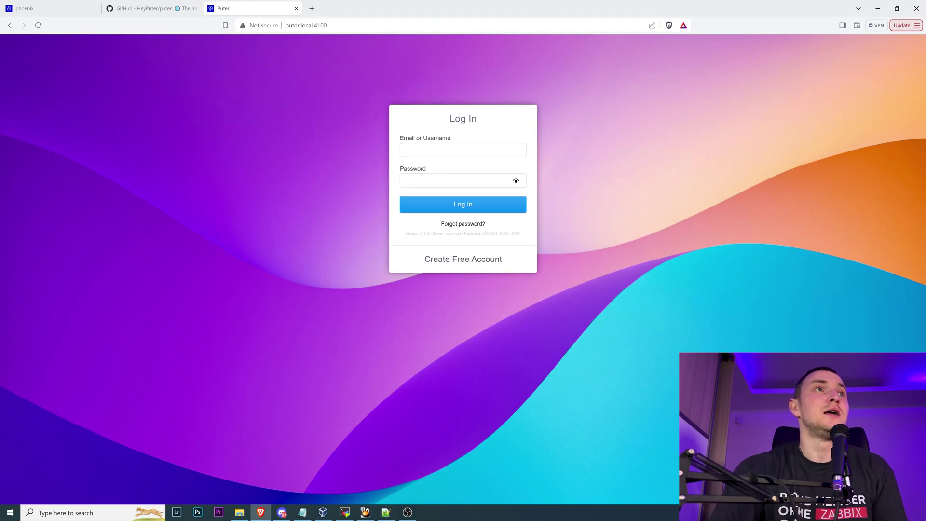
Log in to Puter as default_user with the generated password copied from MobaXterm
{"action": "left_click", "coordinate": [404, 152]}
{"action": "type", "text": "default_user"}
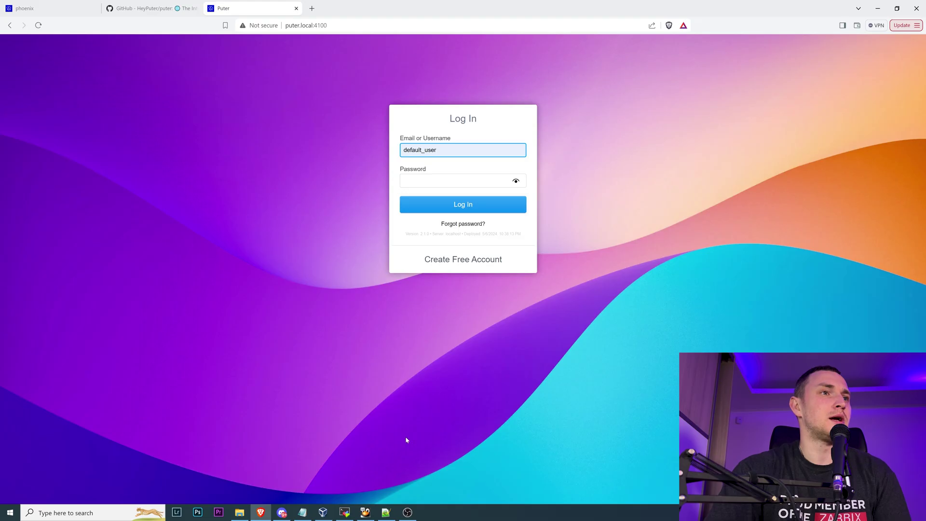
{"action": "left_click", "coordinate": [344, 513]}
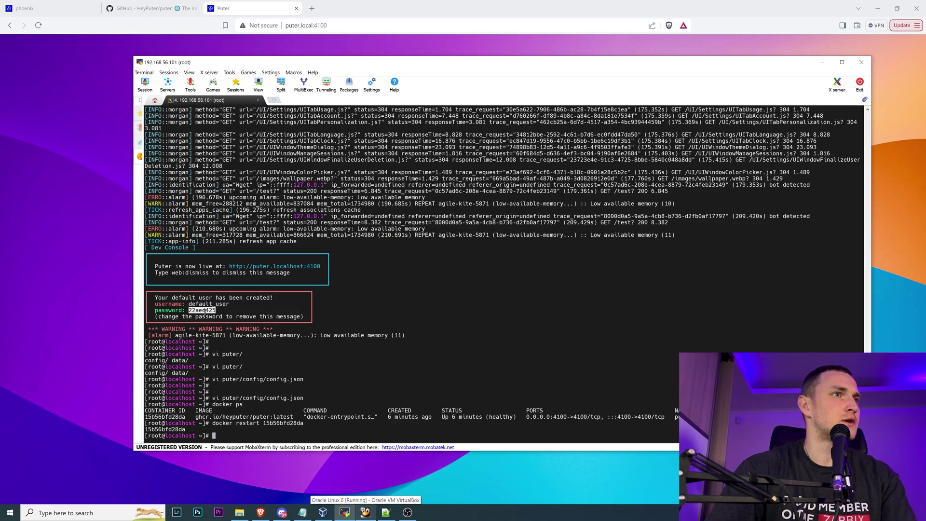
{"action": "key", "text": "alt+Tab"}
{"action": "key", "text": "Tab"}
{"action": "key", "text": "ctrl+v"}
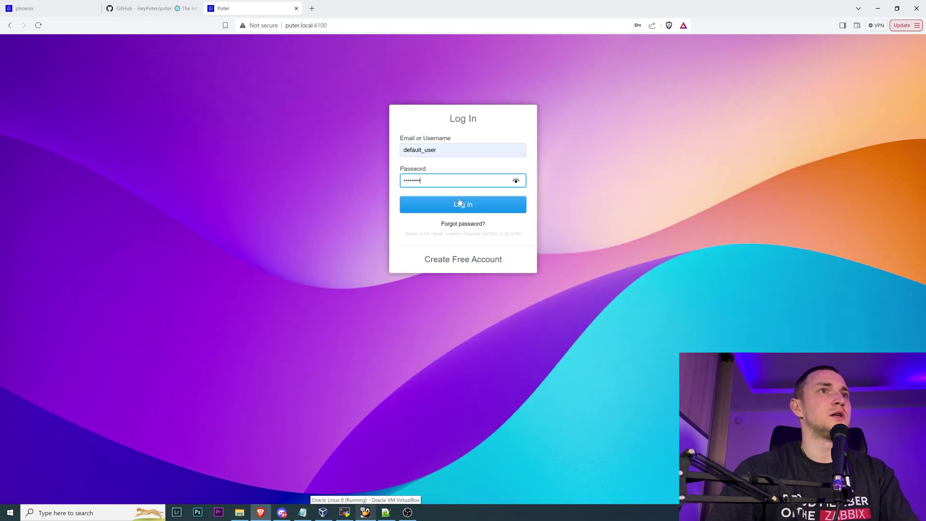
{"action": "left_click", "coordinate": [459, 203]}
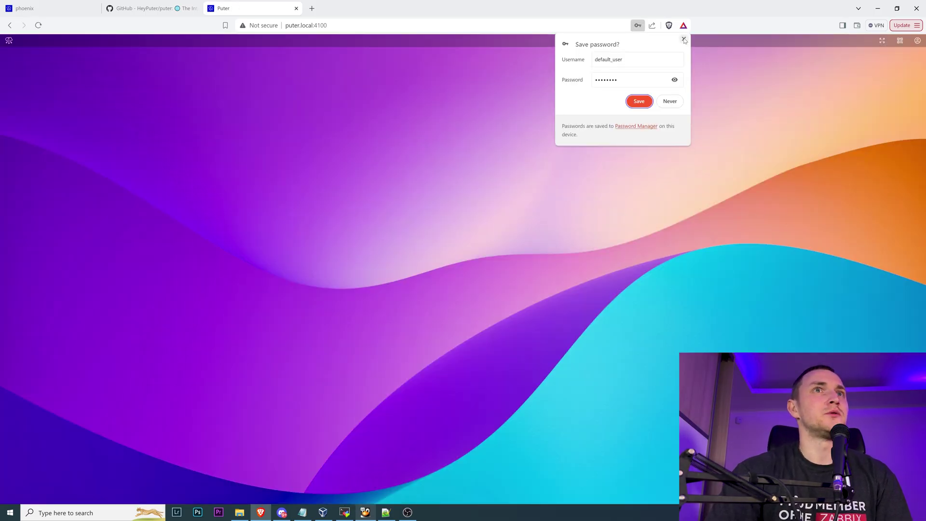
Dismiss the save-password bubble and switch to the HeyPuter/puter GitHub tab
{"action": "left_click", "coordinate": [682, 39]}
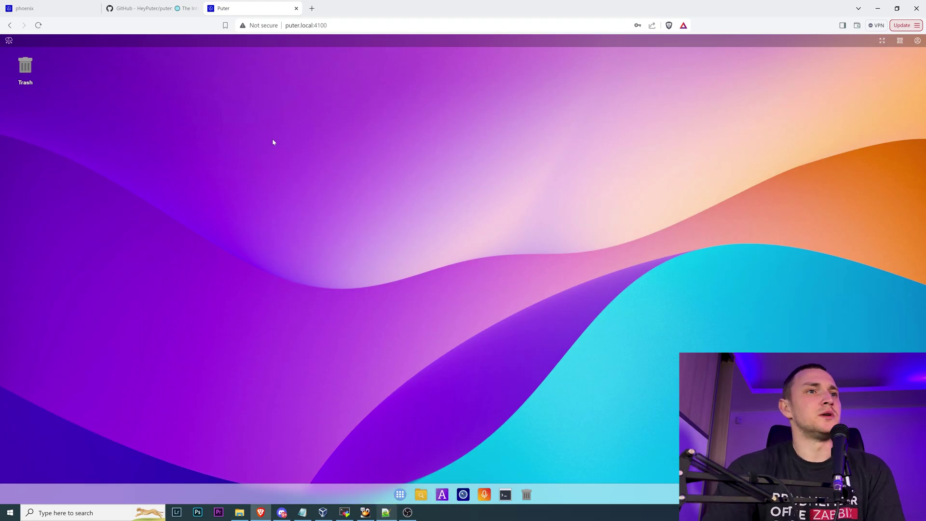
{"action": "left_click", "coordinate": [145, 8]}
{"action": "scroll", "coordinate": [286, 286], "scroll_direction": "up", "scroll_amount": 15}
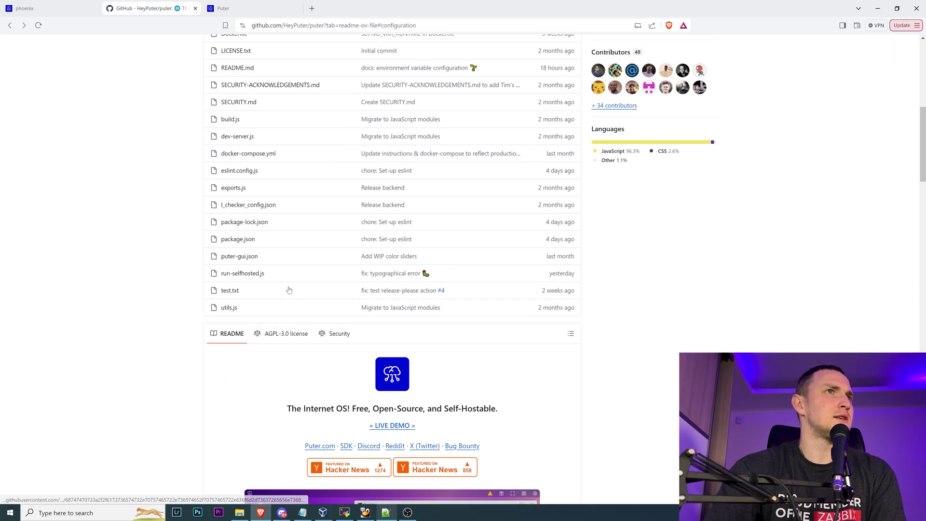
{"action": "scroll", "coordinate": [289, 290], "scroll_direction": "down", "scroll_amount": 10}
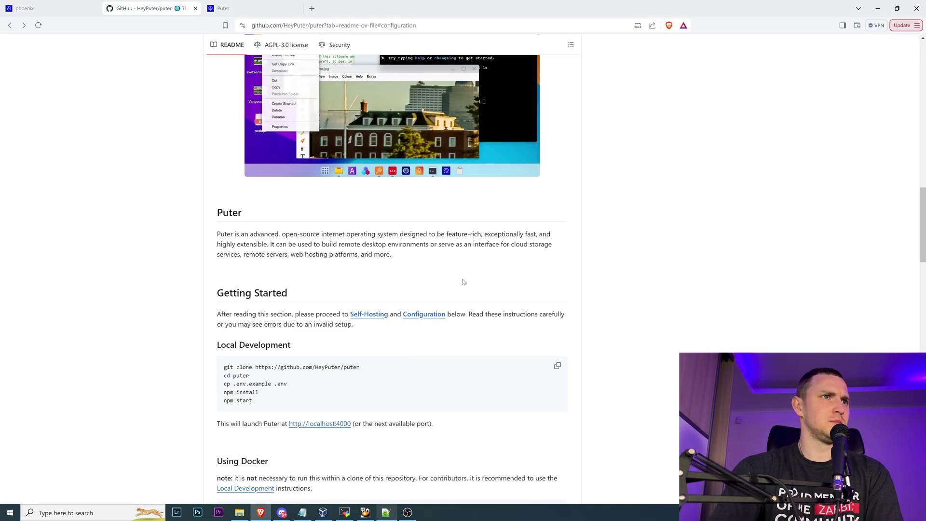
{"action": "scroll", "coordinate": [562, 282], "scroll_direction": "down", "scroll_amount": 6}
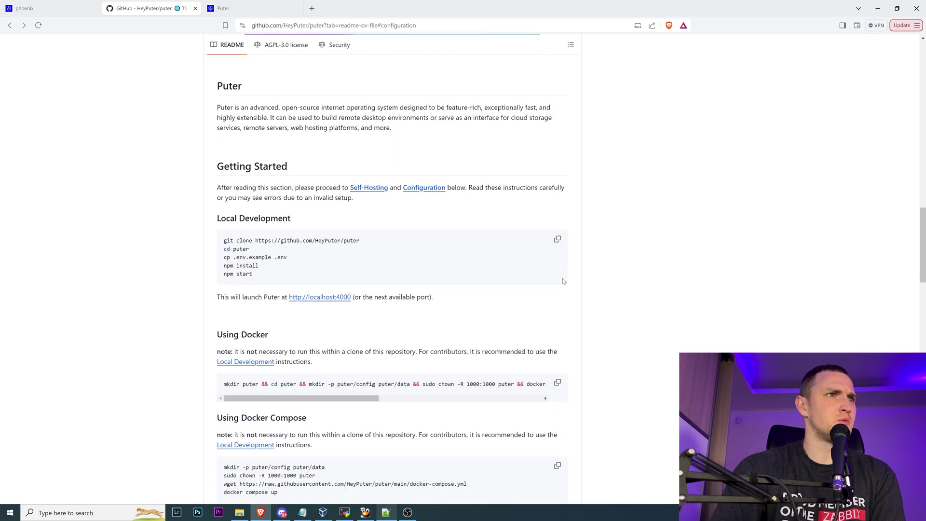
{"action": "scroll", "coordinate": [561, 282], "scroll_direction": "down", "scroll_amount": 2}
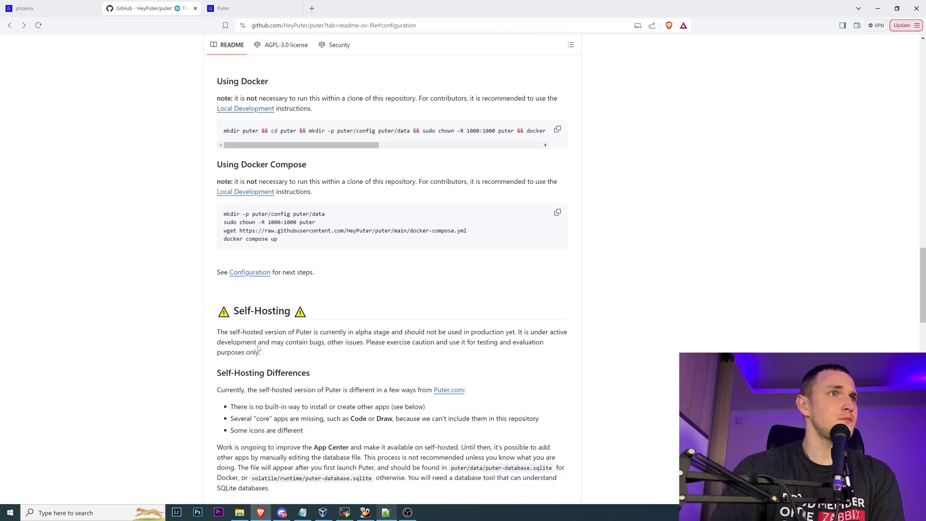
{"action": "left_click_drag", "start_coordinate": [569, 332], "coordinate": [310, 332]}
{"action": "scroll", "coordinate": [340, 327], "scroll_direction": "up", "scroll_amount": 15}
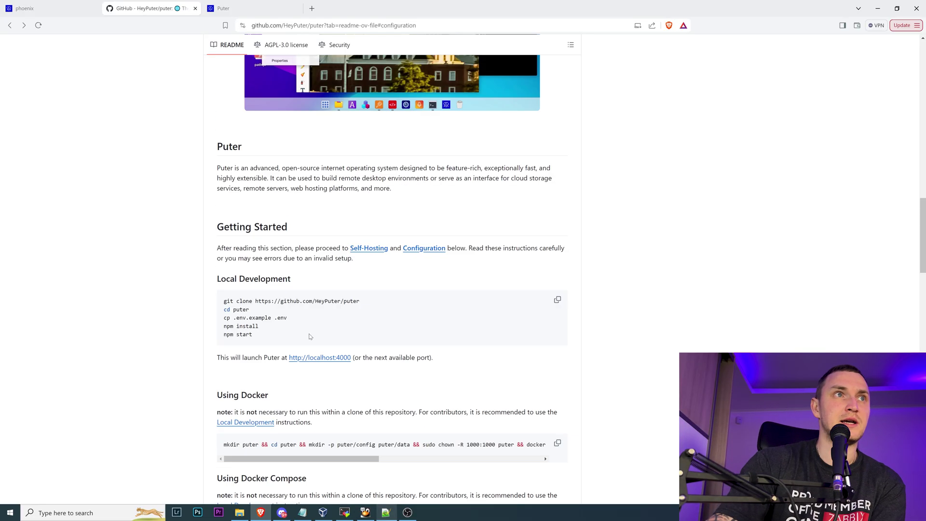
Select the puter.local host entries on lines 18–21 of the hosts file
{"action": "left_click", "coordinate": [386, 513]}
{"action": "key", "text": "Up"}
{"action": "key", "text": "End"}
{"action": "key", "text": "shift+Up"}
{"action": "key", "text": "shift+Up"}
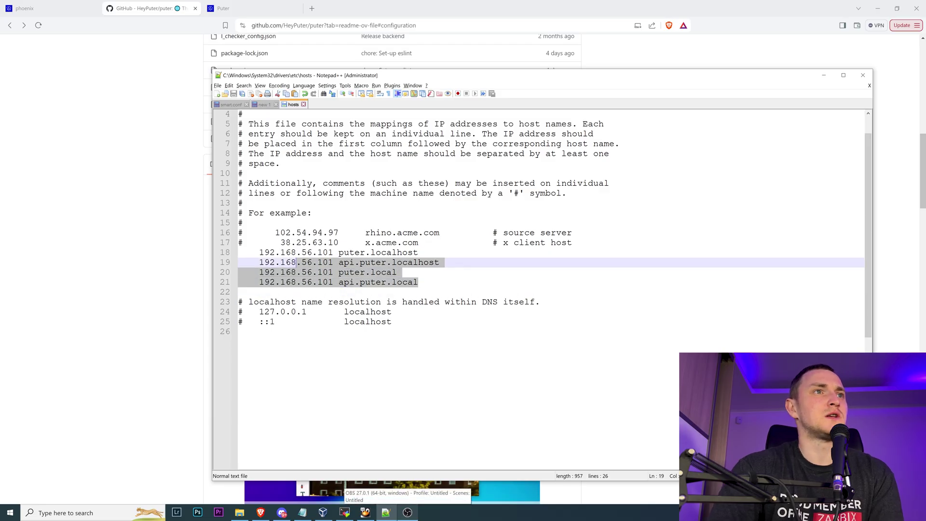
{"action": "key", "text": "shift+Home"}
{"action": "key", "text": "shift+Up"}
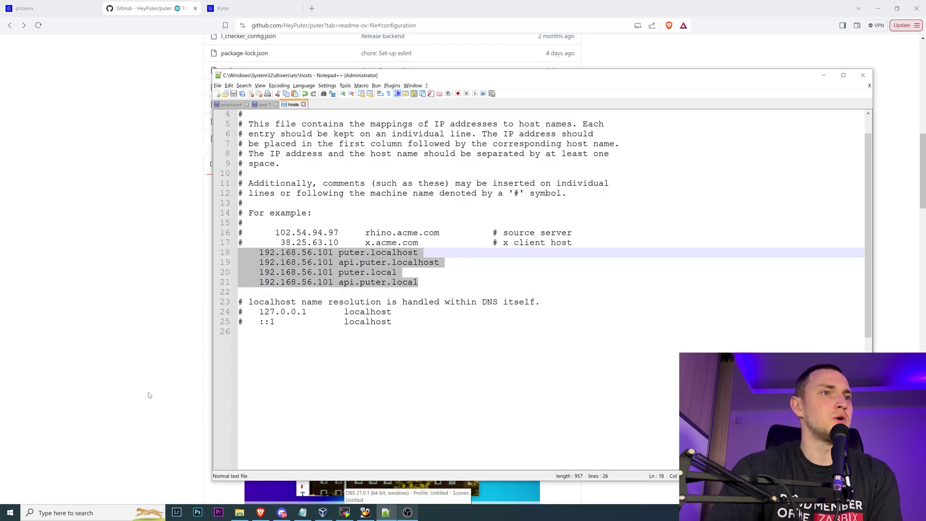
Reopen config.json in the server terminal and mark its puter.local domain line
{"action": "left_click", "coordinate": [386, 512]}
{"action": "left_click", "coordinate": [345, 512]}
{"action": "key", "text": "Up"}
{"action": "key", "text": "Up"}
{"action": "key", "text": "Up"}
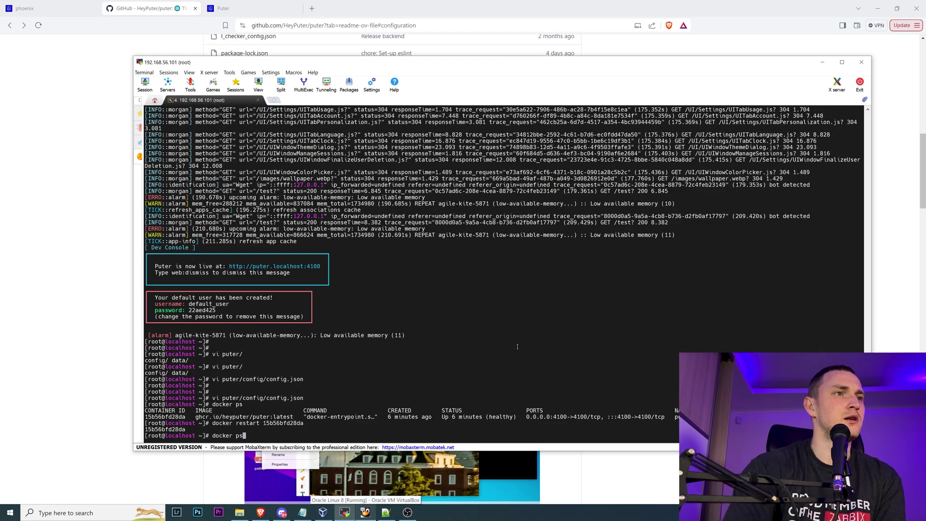
{"action": "key", "text": "Return"}
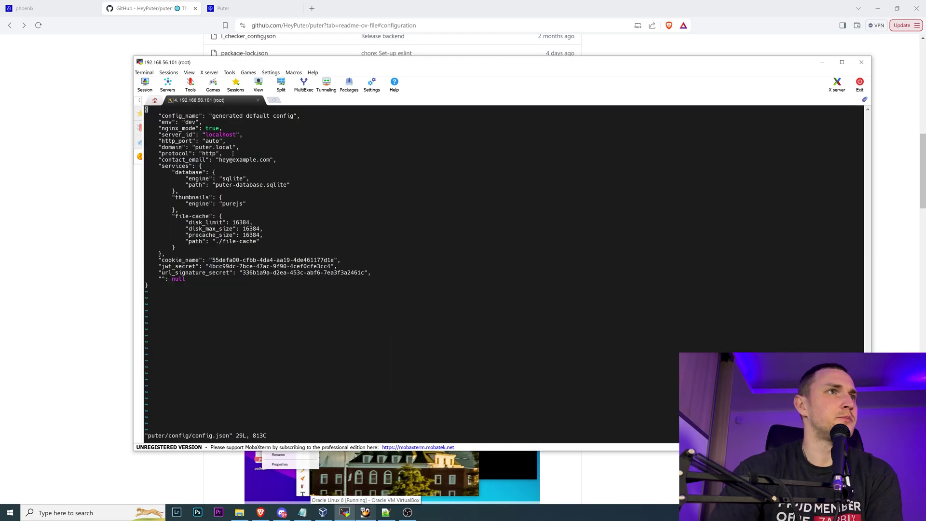
{"action": "left_click_drag", "start_coordinate": [164, 147], "coordinate": [272, 147]}
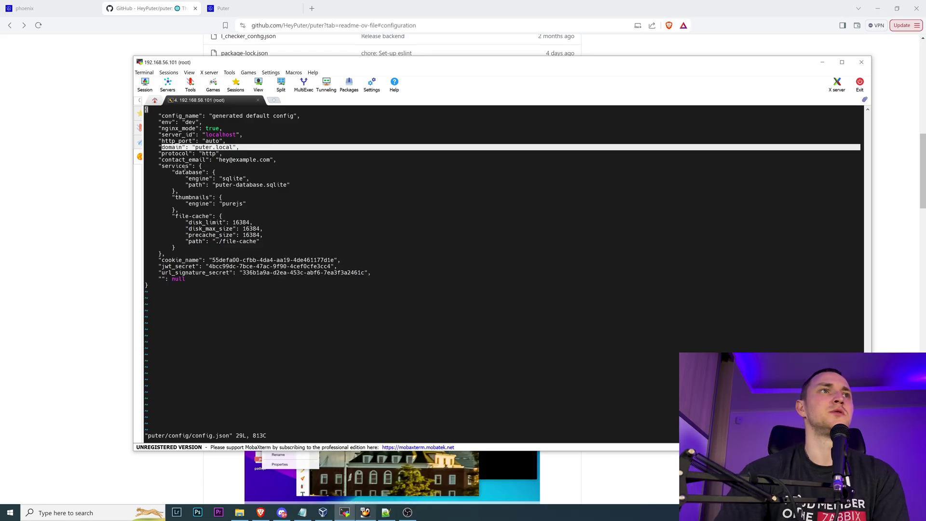
Skim the GitHub README, then return to the Puter desktop at puter.local:4100
{"action": "left_click", "coordinate": [101, 210]}
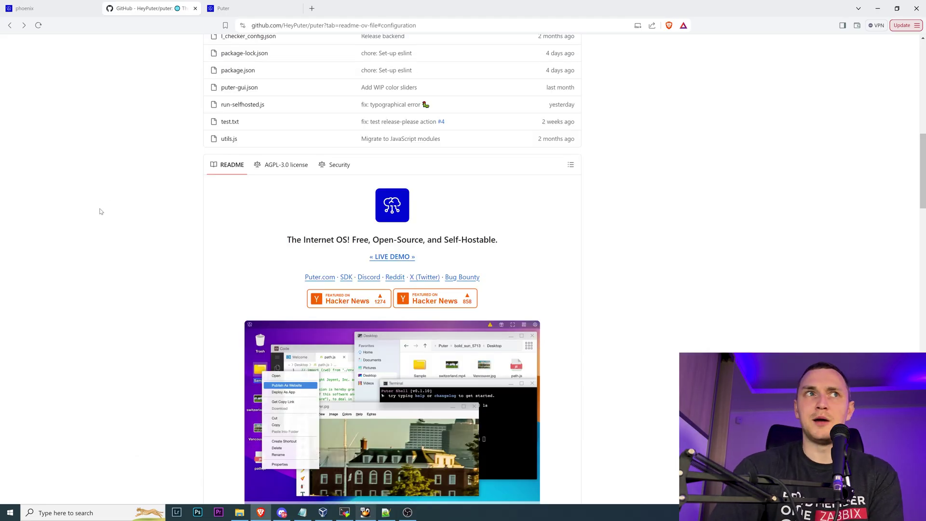
{"action": "scroll", "coordinate": [332, 240], "scroll_direction": "up", "scroll_amount": 5}
{"action": "scroll", "coordinate": [333, 241], "scroll_direction": "up", "scroll_amount": 8}
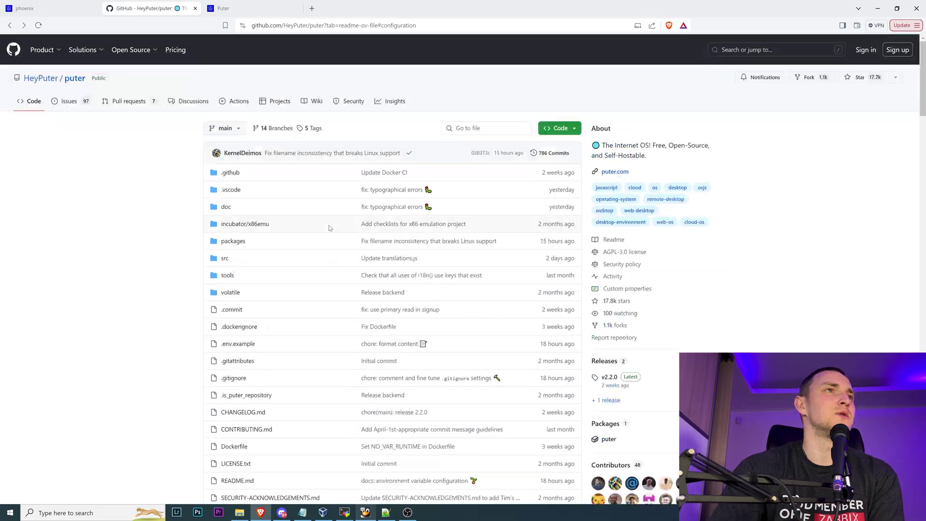
{"action": "scroll", "coordinate": [338, 244], "scroll_direction": "down", "scroll_amount": 20}
{"action": "scroll", "coordinate": [348, 249], "scroll_direction": "down", "scroll_amount": 12}
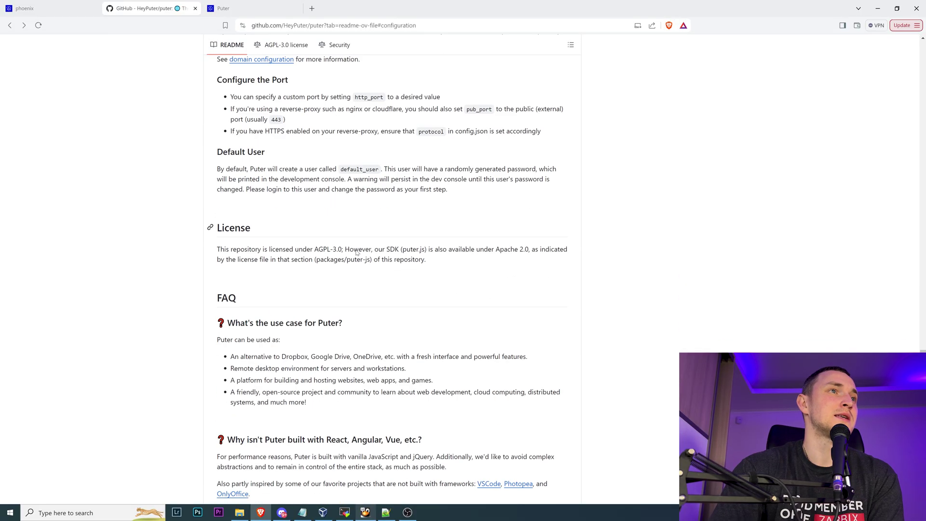
{"action": "scroll", "coordinate": [338, 261], "scroll_direction": "down", "scroll_amount": 4}
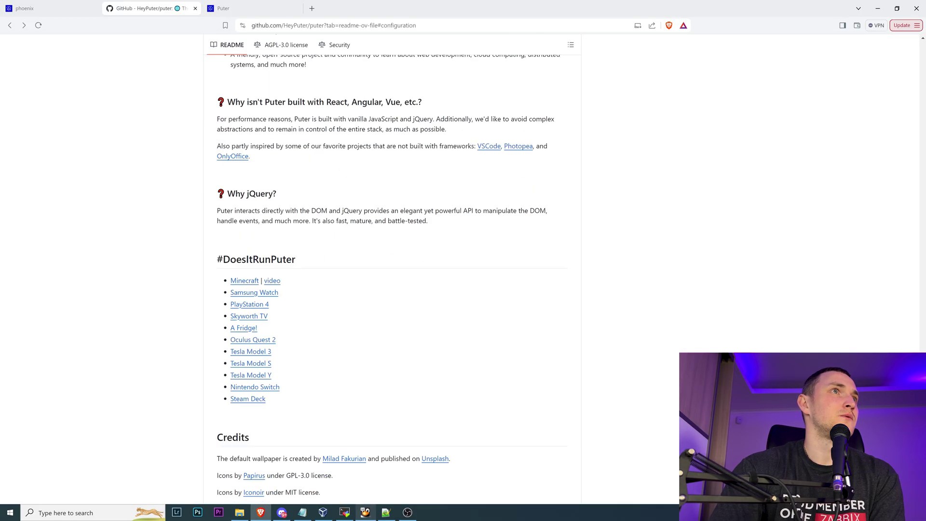
{"action": "left_click", "coordinate": [241, 8]}
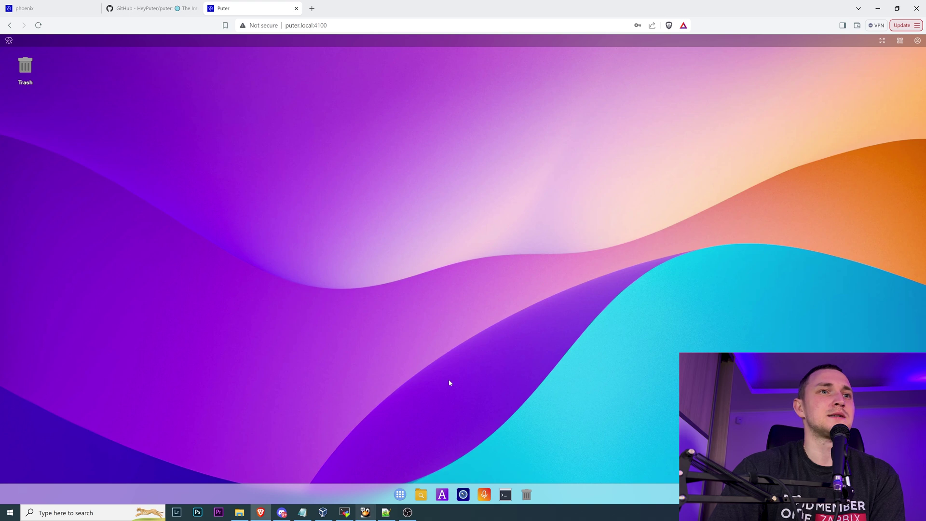
Open a Terminal window, move it up-left, and create a New Folder on the desktop
{"action": "left_click", "coordinate": [505, 494]}
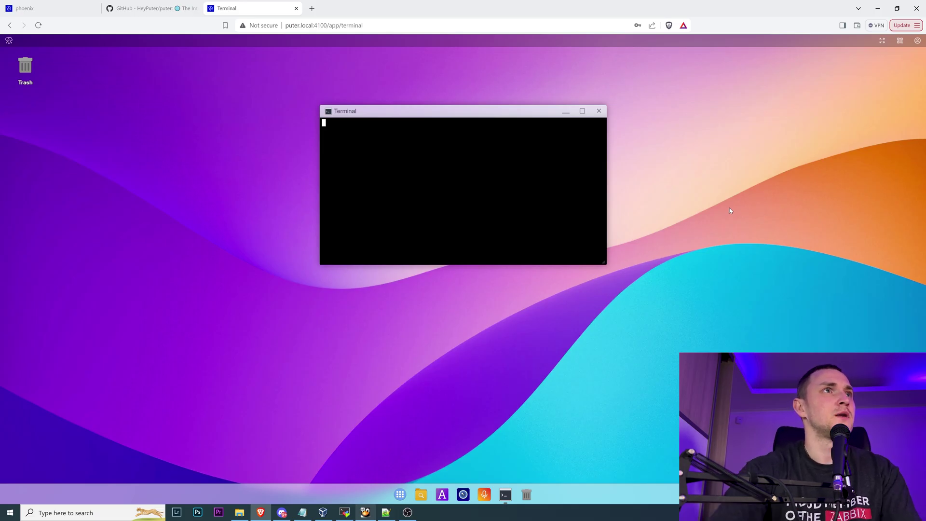
{"action": "left_click_drag", "start_coordinate": [361, 108], "coordinate": [297, 86]}
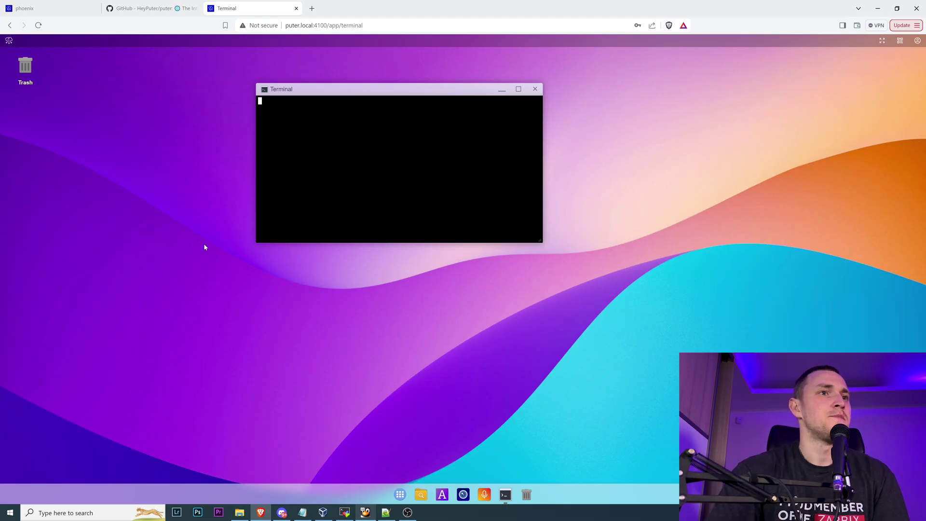
{"action": "right_click", "coordinate": [100, 137]}
{"action": "left_click", "coordinate": [207, 181]}
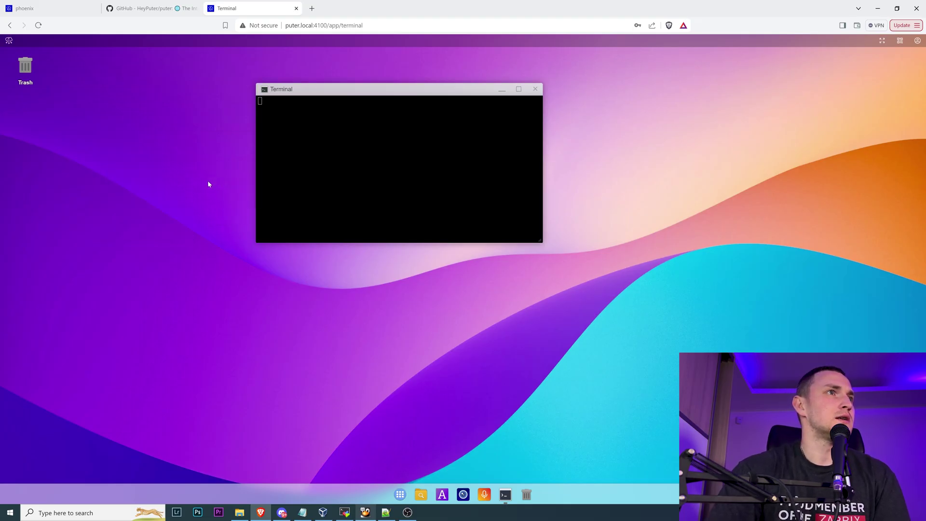
{"action": "right_click", "coordinate": [110, 175]}
{"action": "left_click", "coordinate": [212, 216]}
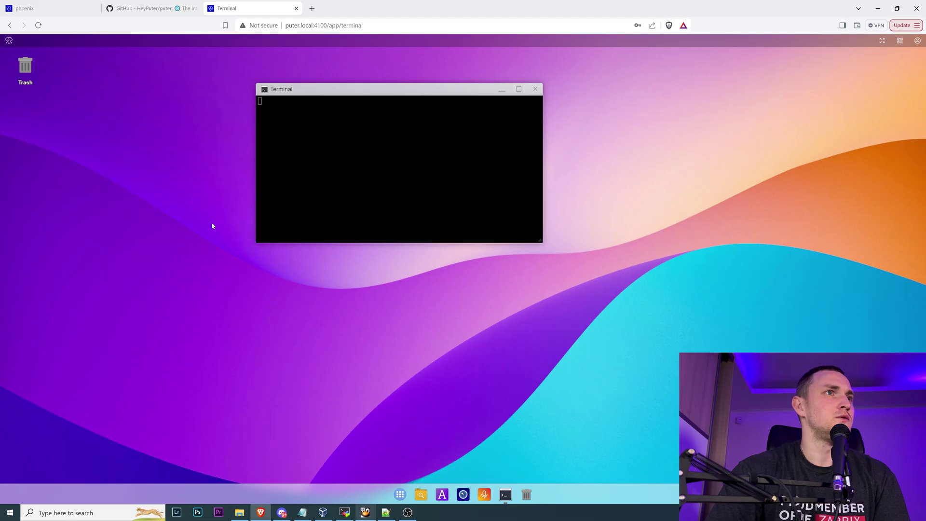
{"action": "left_click", "coordinate": [95, 166]}
{"action": "right_click", "coordinate": [27, 110]}
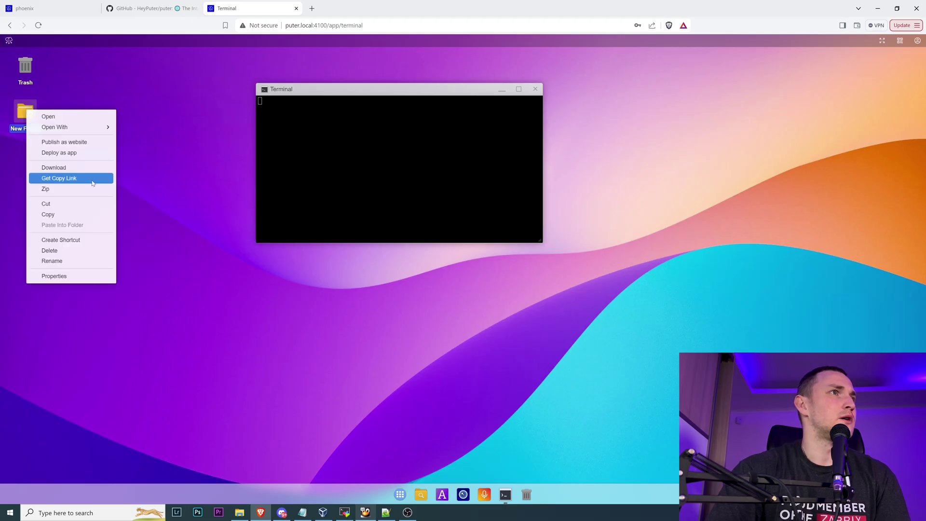
Scroll the GitHub README down to the #DoesItRunPuter list and Credits
{"action": "left_click", "coordinate": [187, 174]}
{"action": "left_click", "coordinate": [158, 4]}
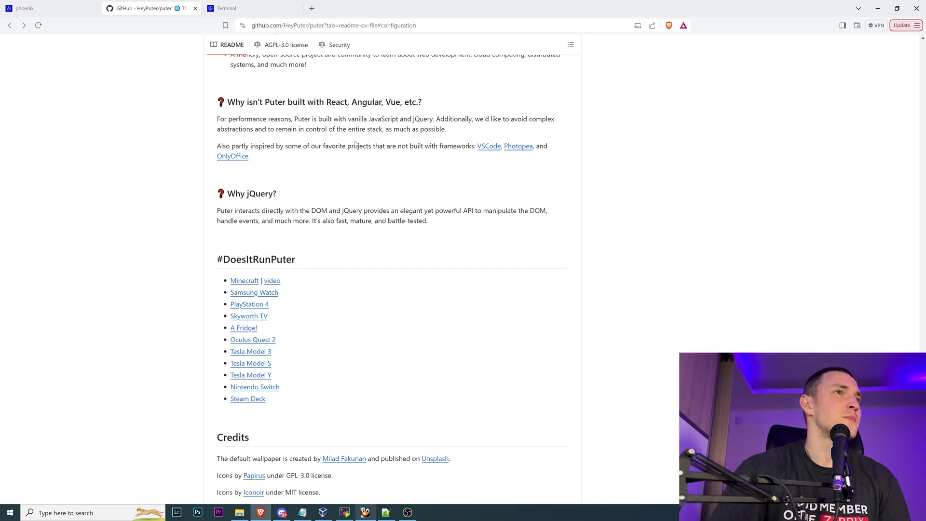
{"action": "scroll", "coordinate": [531, 190], "scroll_direction": "up", "scroll_amount": 3}
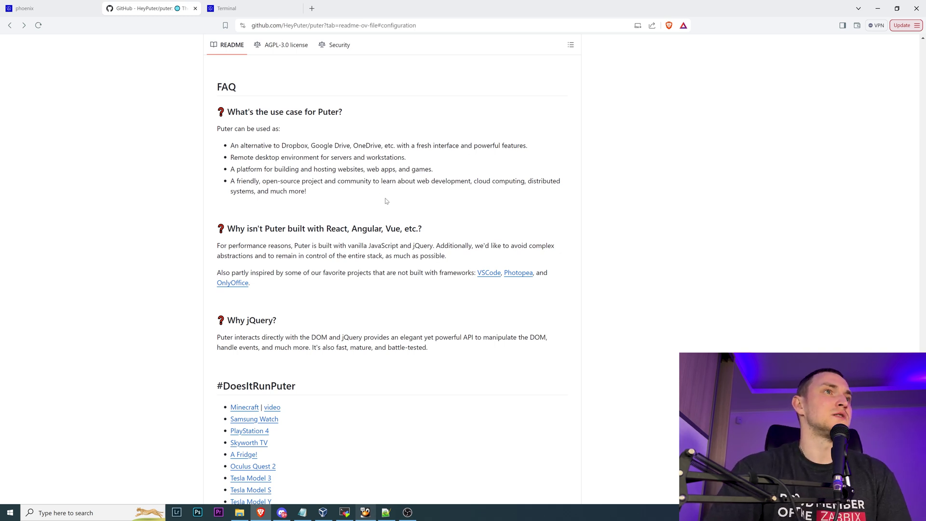
{"action": "scroll", "coordinate": [453, 216], "scroll_direction": "down", "scroll_amount": 2}
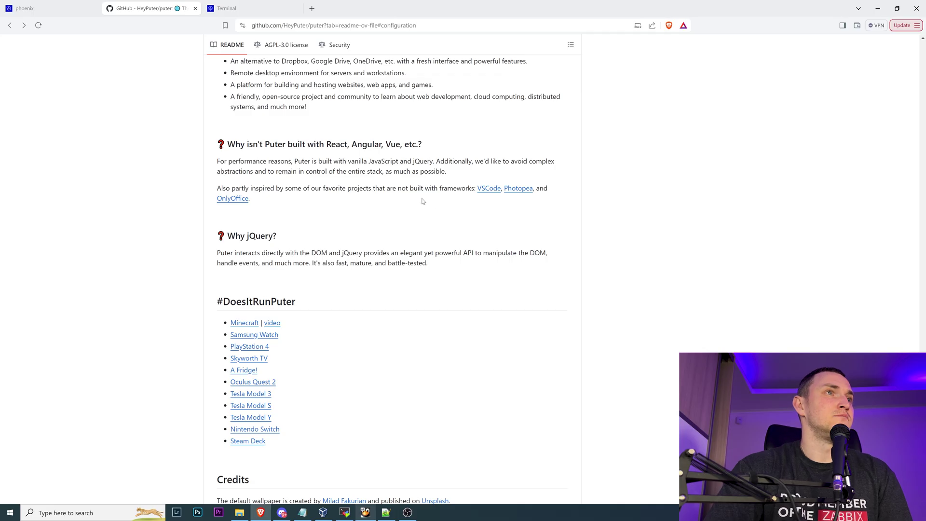
{"action": "scroll", "coordinate": [423, 201], "scroll_direction": "down", "scroll_amount": 2}
{"action": "scroll", "coordinate": [372, 193], "scroll_direction": "down", "scroll_amount": 2}
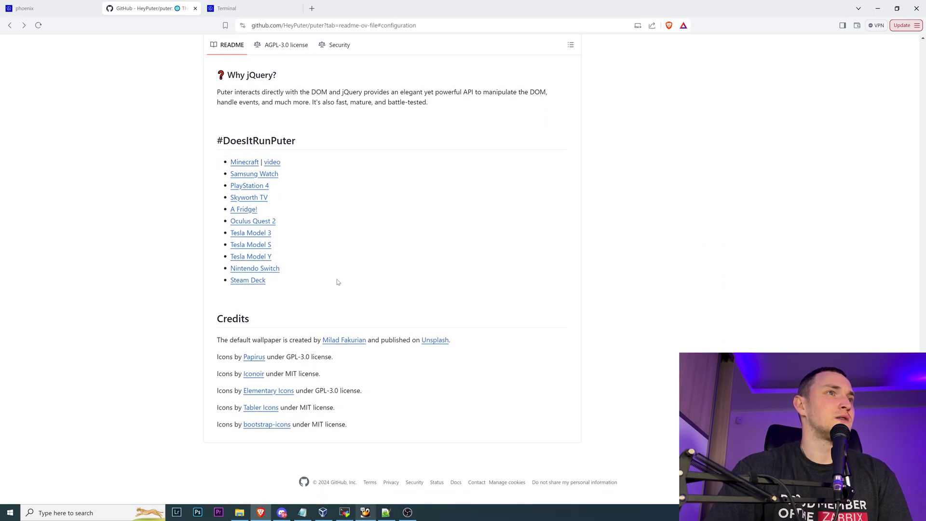
Open the Puter-on-Tesla-Model-3 post, dismiss the notifications prompt, and view its photo
{"action": "left_click", "coordinate": [268, 233]}
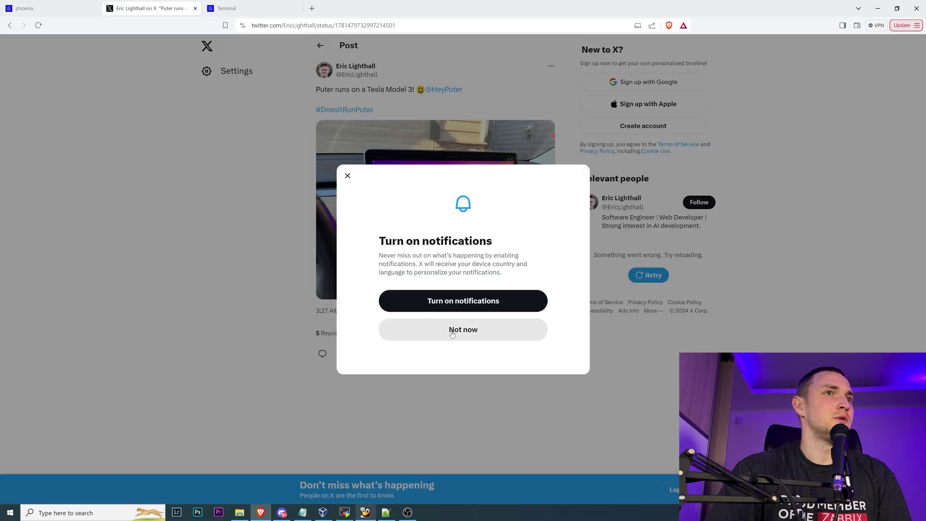
{"action": "left_click", "coordinate": [463, 329]}
{"action": "left_click", "coordinate": [408, 203]}
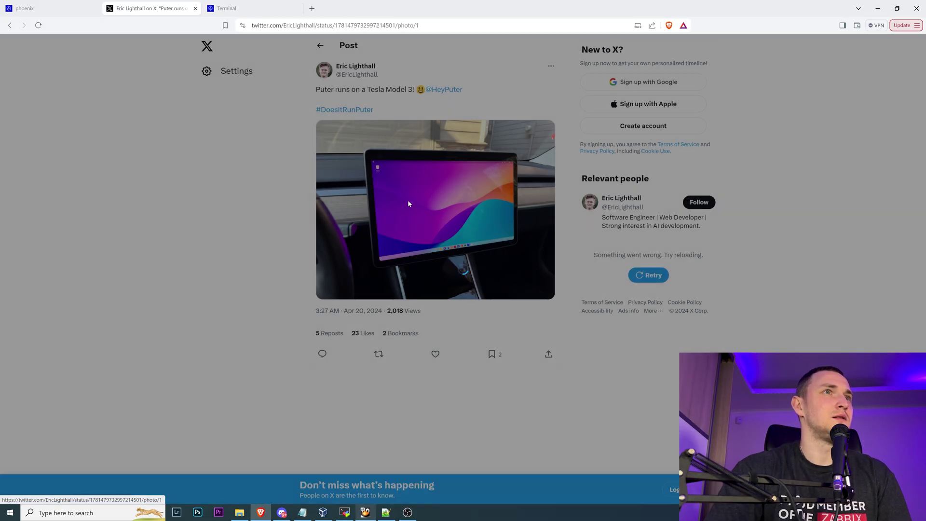
{"action": "left_click", "coordinate": [13, 47]}
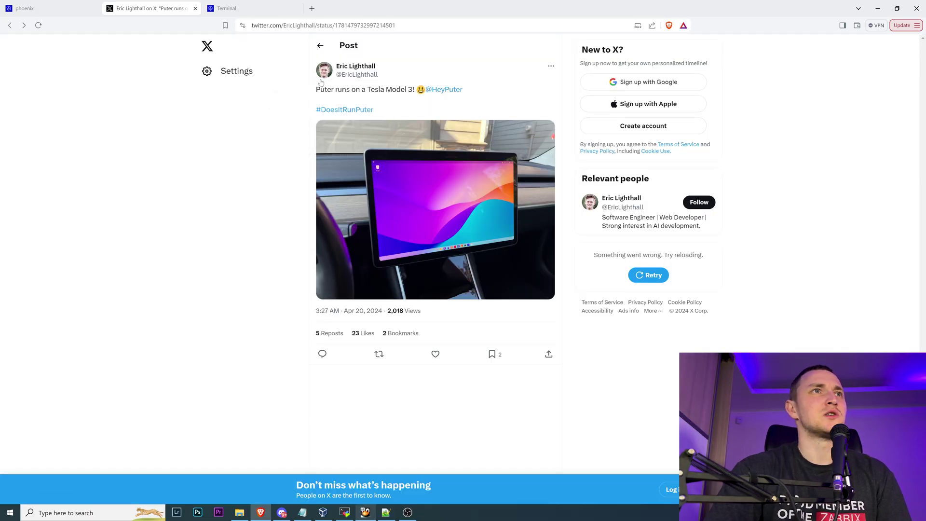
{"action": "mouse_move", "coordinate": [324, 72]}
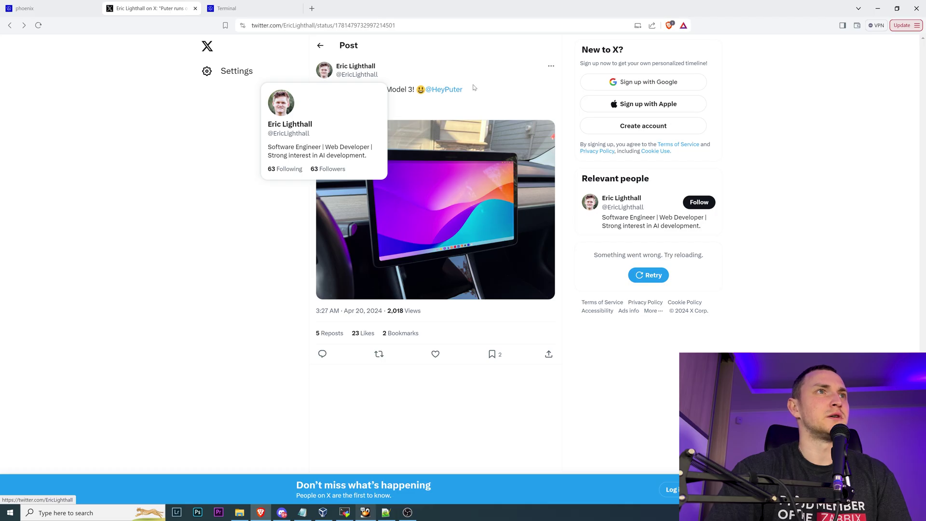
{"action": "left_click", "coordinate": [440, 89]}
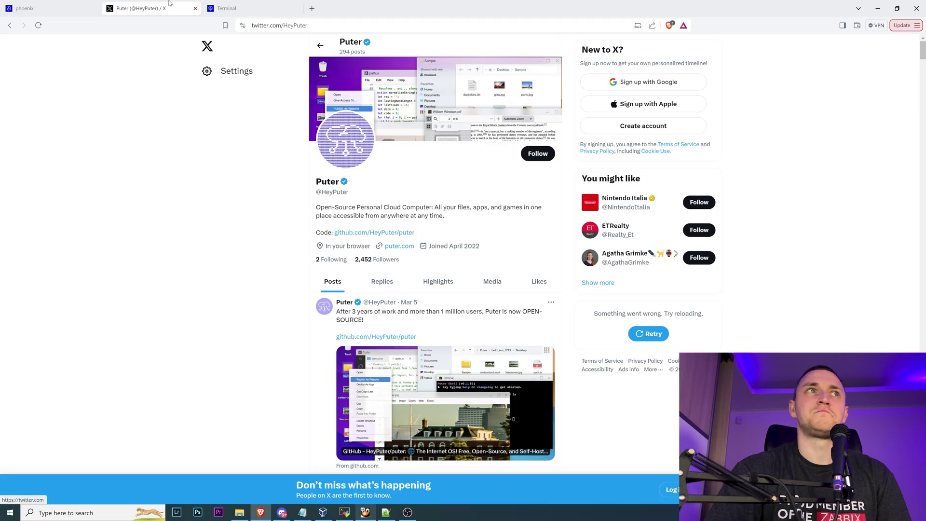
{"action": "key", "text": "ctrl+shift+Tab"}
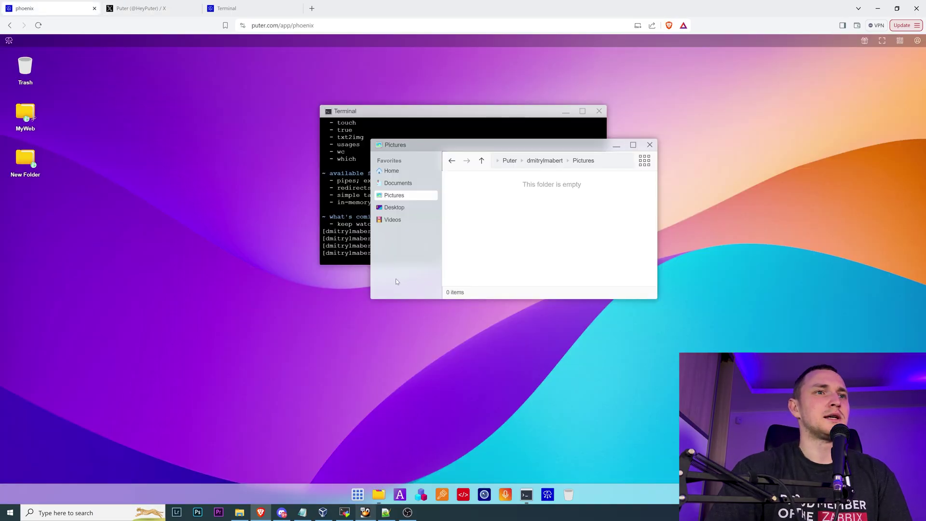